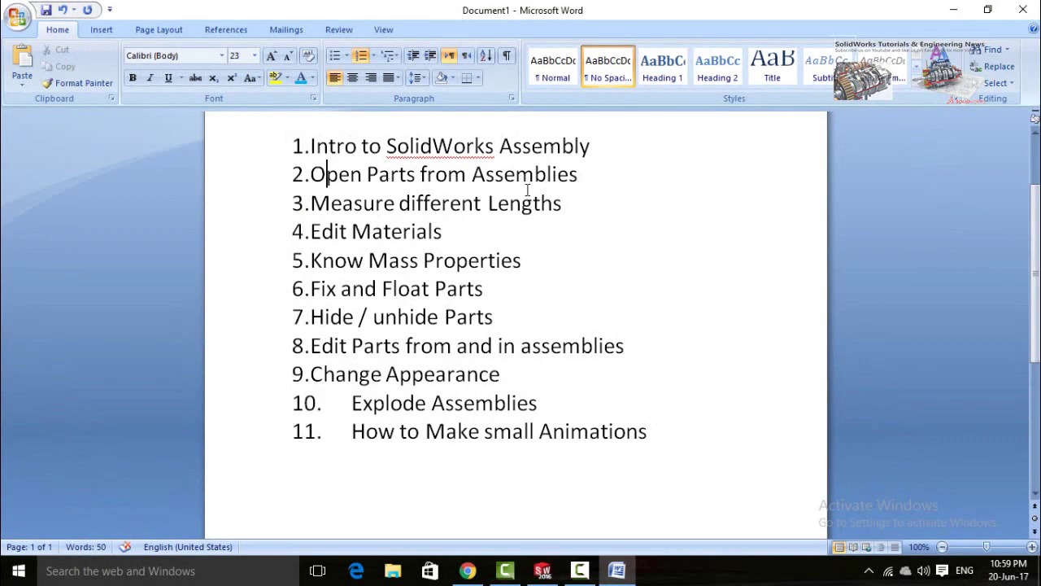
# Switch to SOLIDWORKS and examine the Turbine Assembly's civil structure and turbine frame from several angles.
pyautogui.click(543, 572)
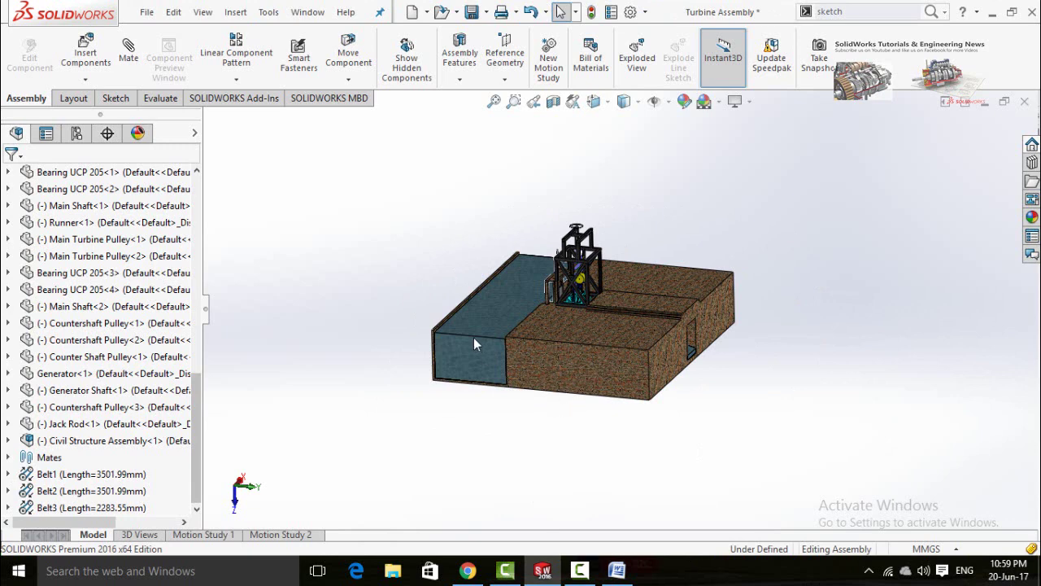
pyautogui.scroll(-3, 587, 298)
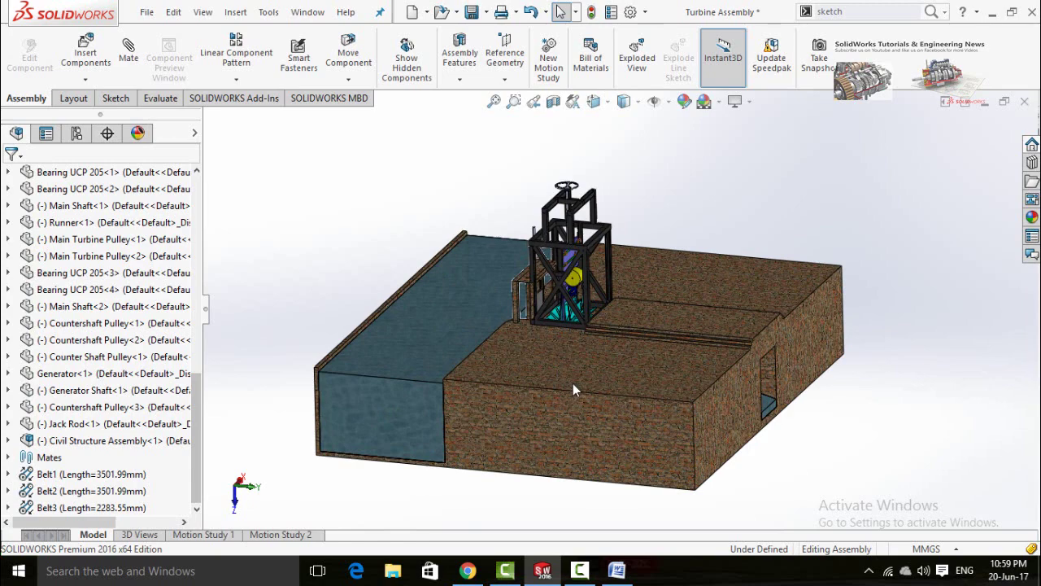
pyautogui.scroll(3, 573, 390)
pyautogui.moveTo(441, 265); pyautogui.dragTo(497, 329, button='middle')
pyautogui.scroll(-2, 571, 282)
pyautogui.scroll(-2, 571, 282)
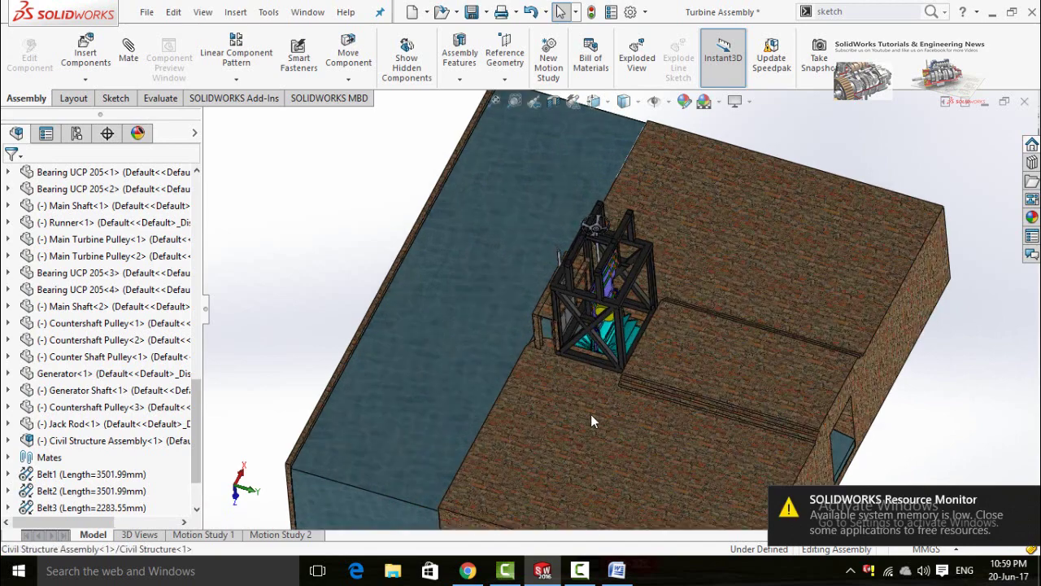
pyautogui.click(590, 415)
pyautogui.click(915, 166)
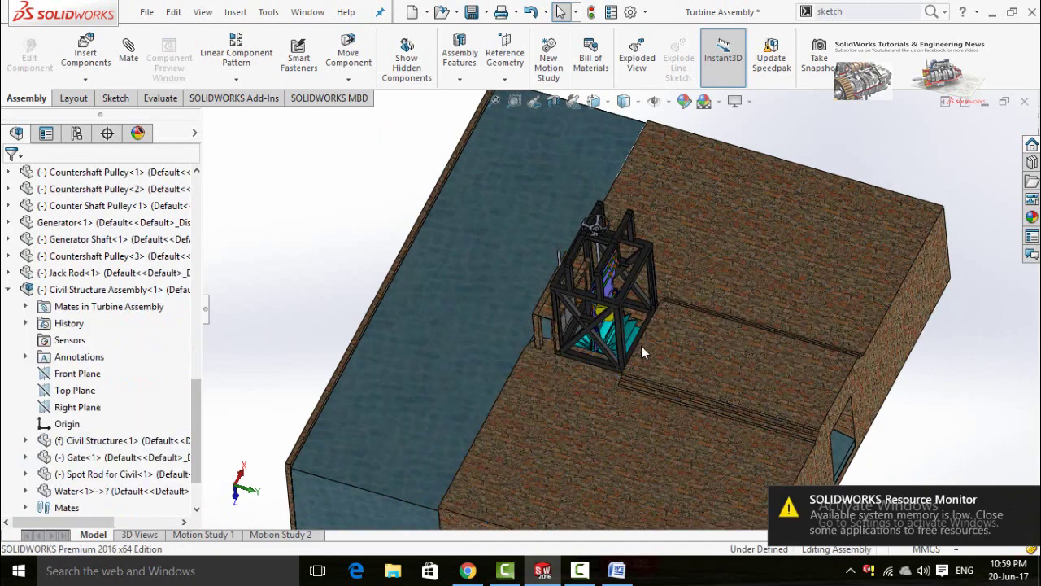
# Open the Runner part from the Turbine Assembly in its own window and inspect its blades from several angles.
pyautogui.scroll(-3, 632, 340)
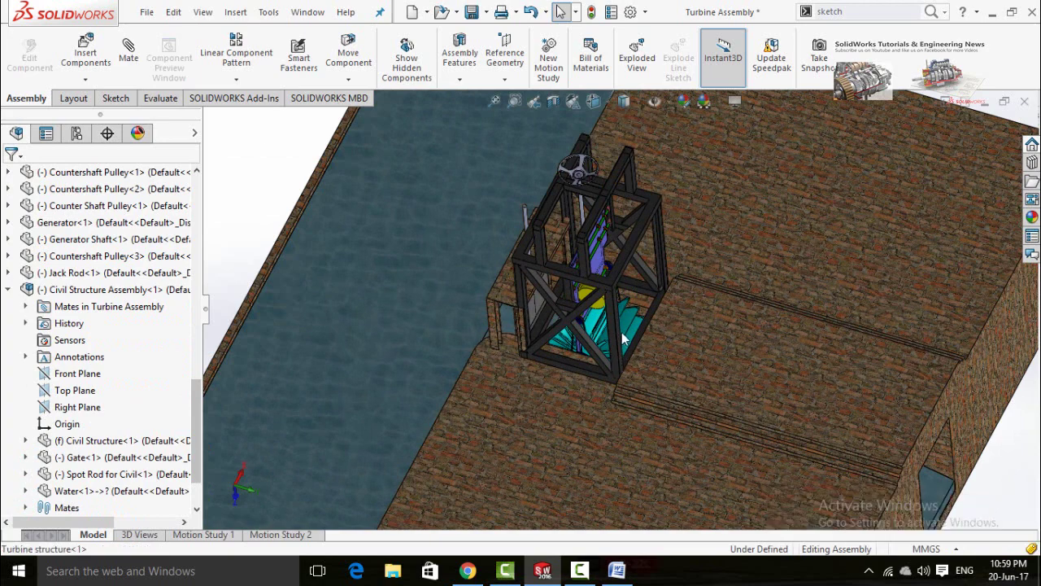
pyautogui.moveTo(598, 342); pyautogui.dragTo(591, 357, button='middle')
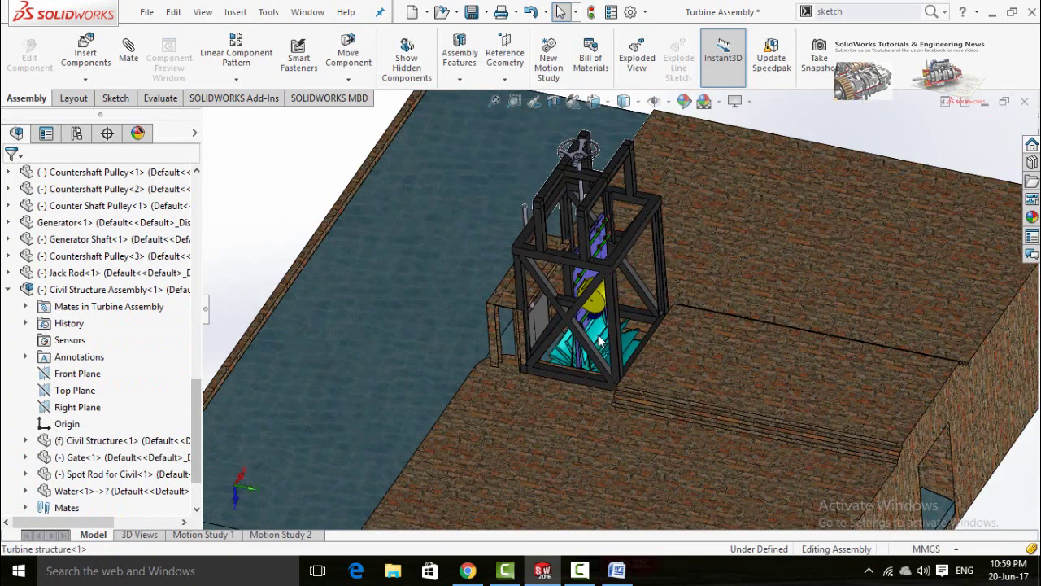
pyautogui.click(597, 340)
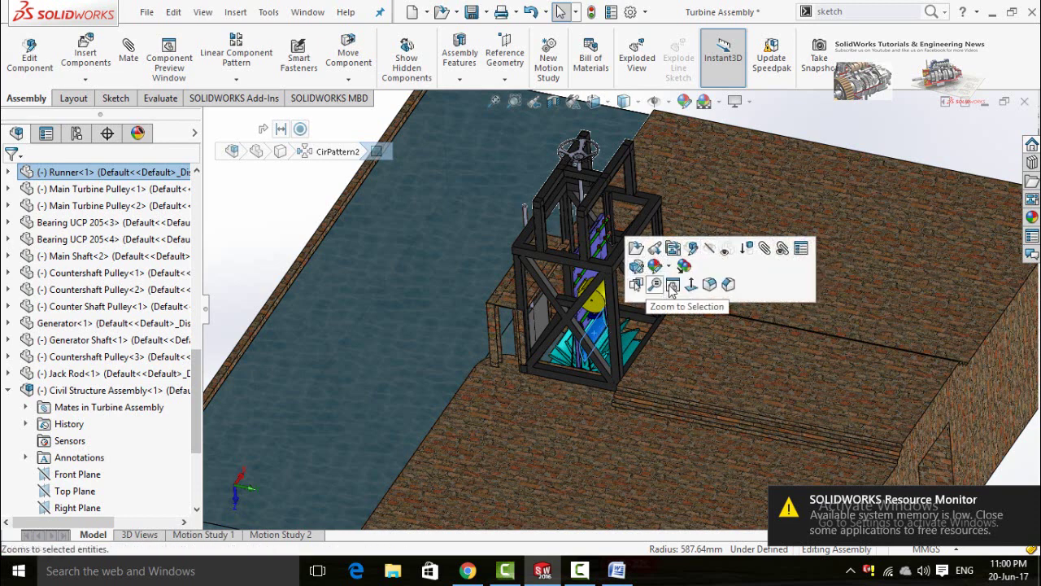
pyautogui.click(636, 248)
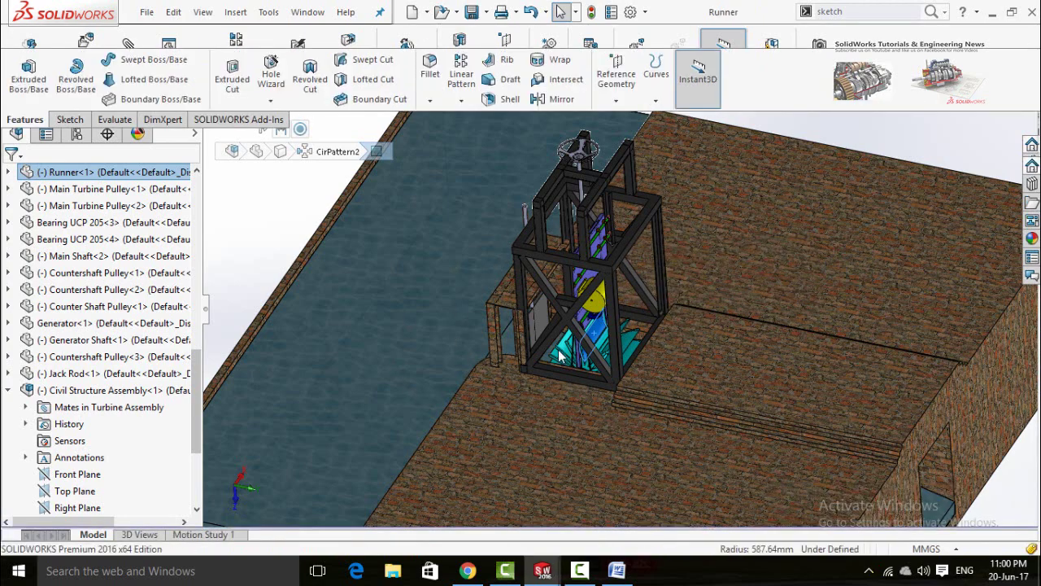
pyautogui.scroll(2, 492, 354)
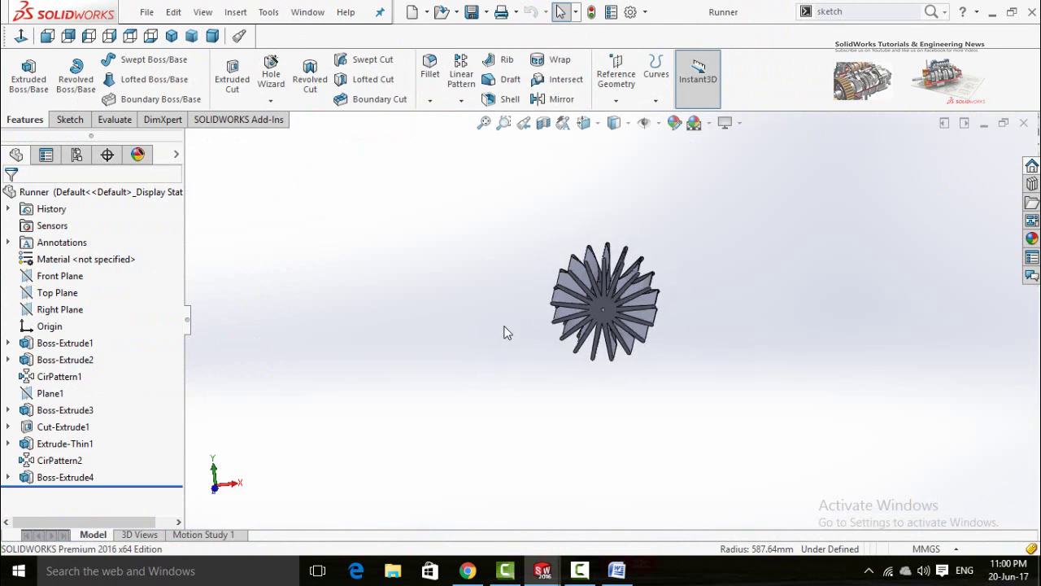
pyautogui.moveTo(504, 332); pyautogui.dragTo(669, 418, button='middle')
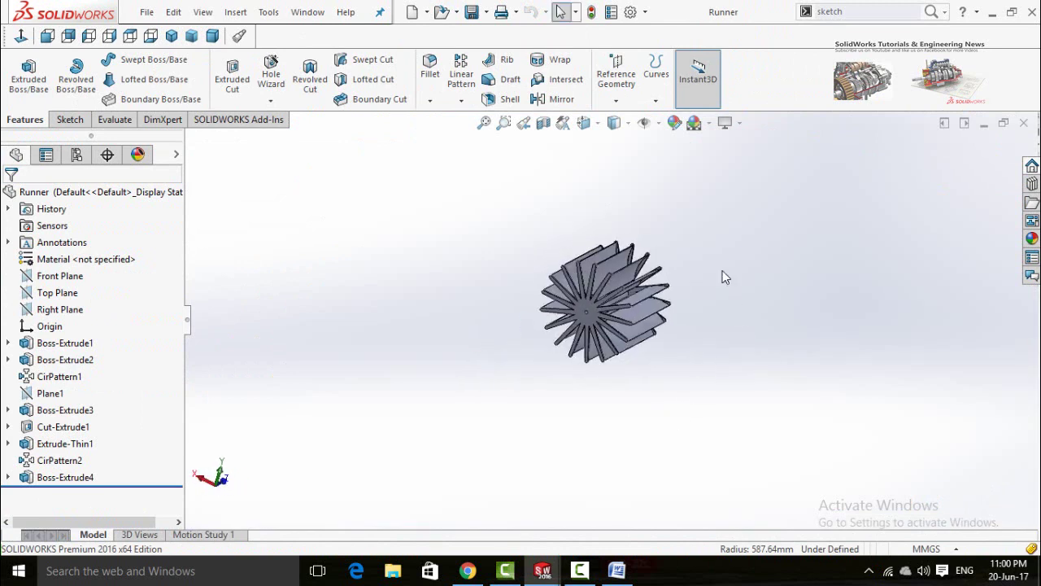
pyautogui.moveTo(611, 279); pyautogui.dragTo(500, 390, button='middle')
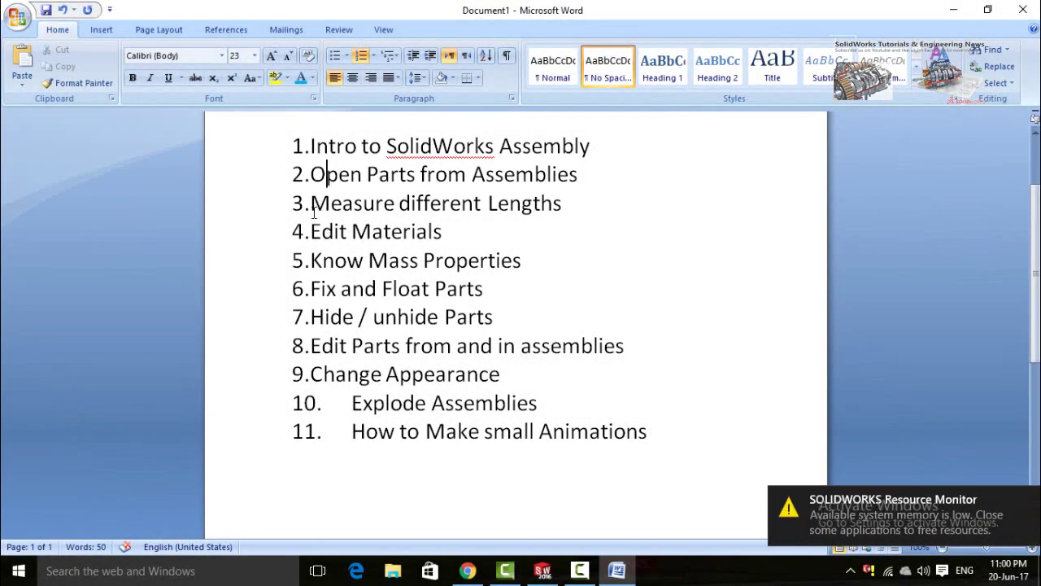
# Highlight the start of the "Measure different Lengths" item in the Word topic list and switch back to the Turbine Assembly in SOLIDWORKS.
pyautogui.moveTo(312, 205); pyautogui.dragTo(354, 206)
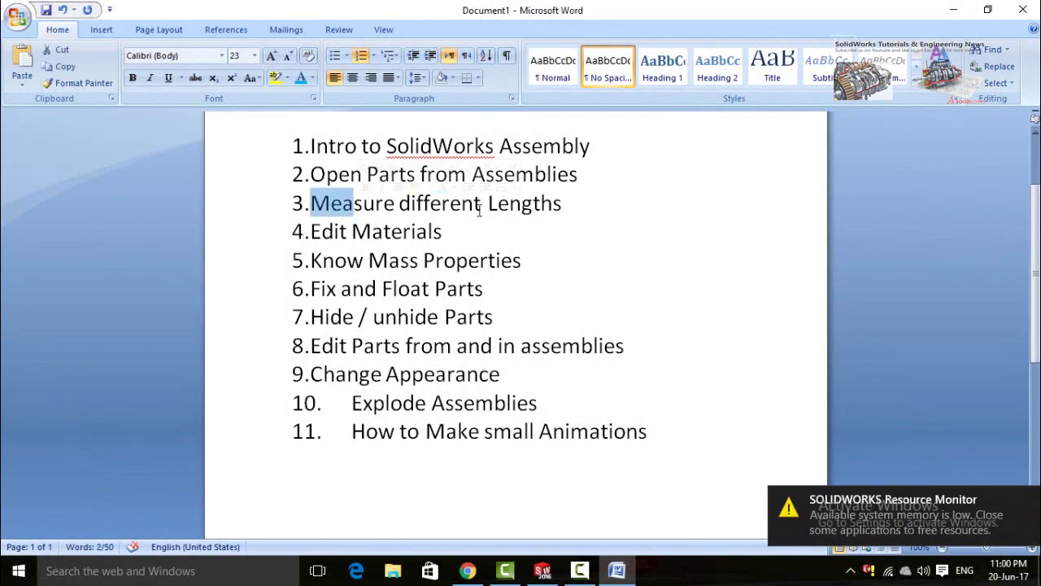
pyautogui.click(544, 571)
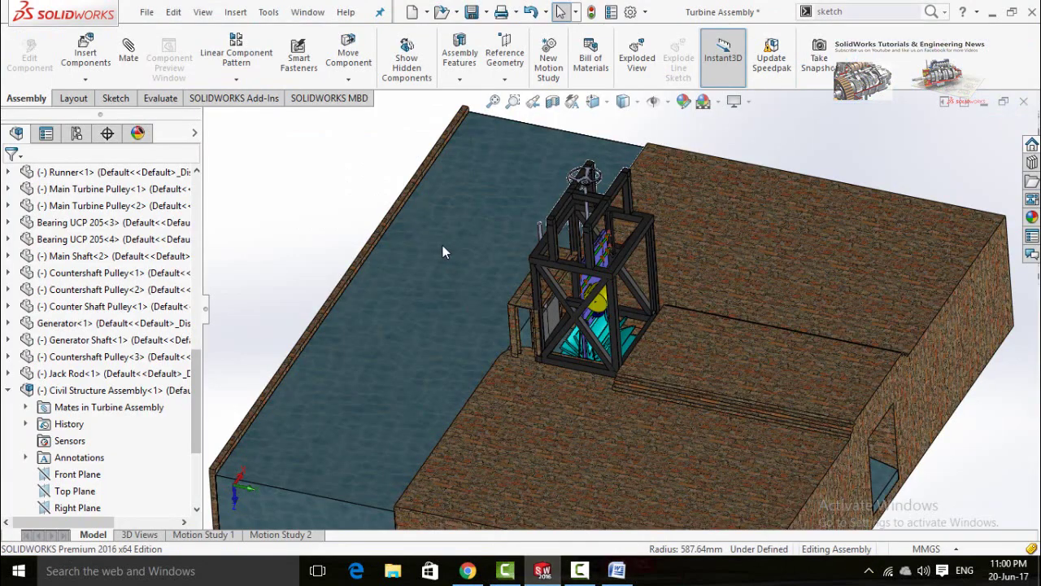
pyautogui.moveTo(378, 210); pyautogui.dragTo(336, 198, button='middle')
pyautogui.scroll(1, 334, 192)
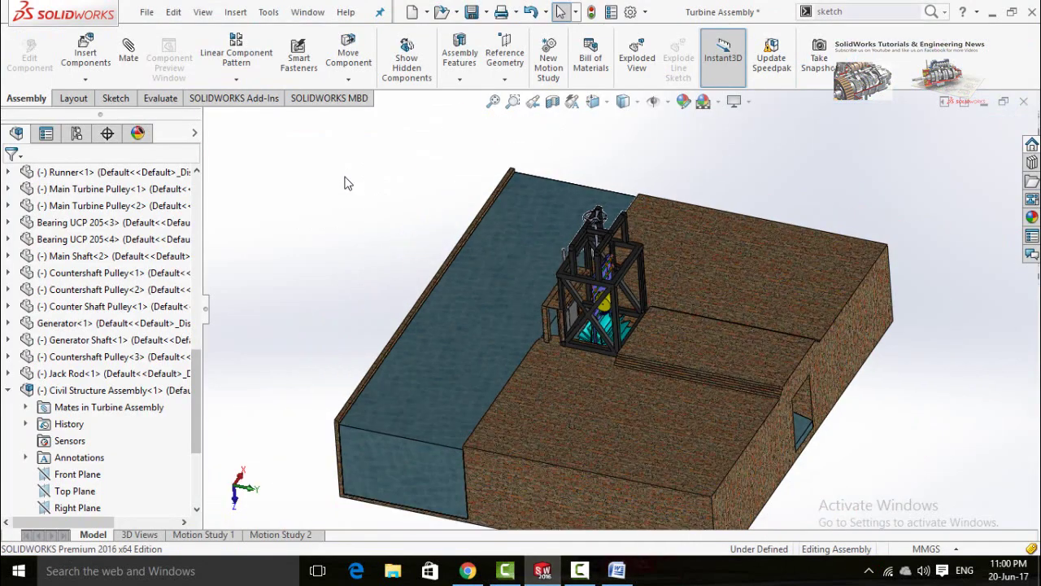
# Add a reference dimension for the length of the long outer top edge of the brick wall beside the water channel.
pyautogui.click(56, 98)
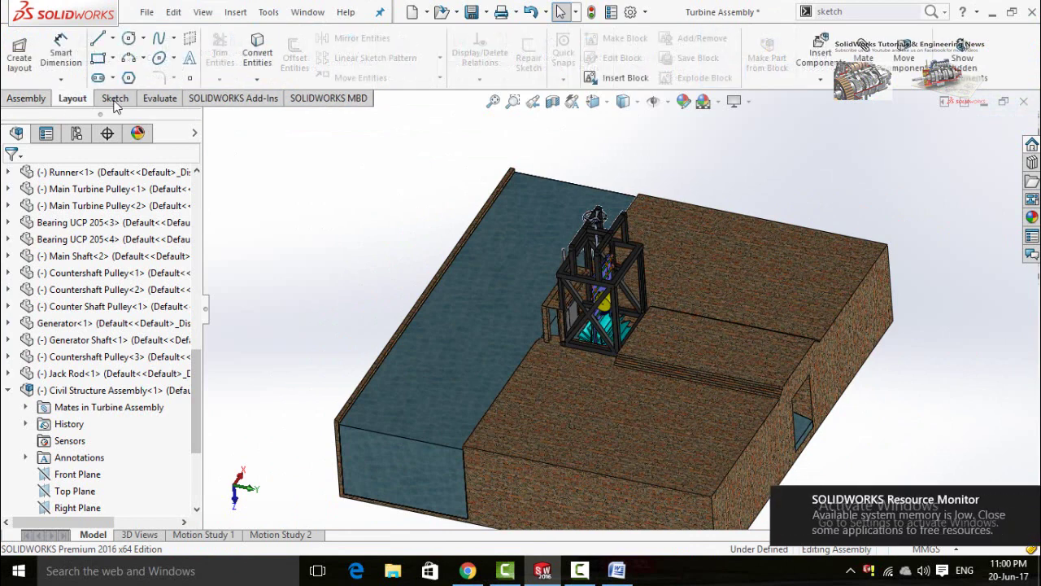
pyautogui.click(115, 98)
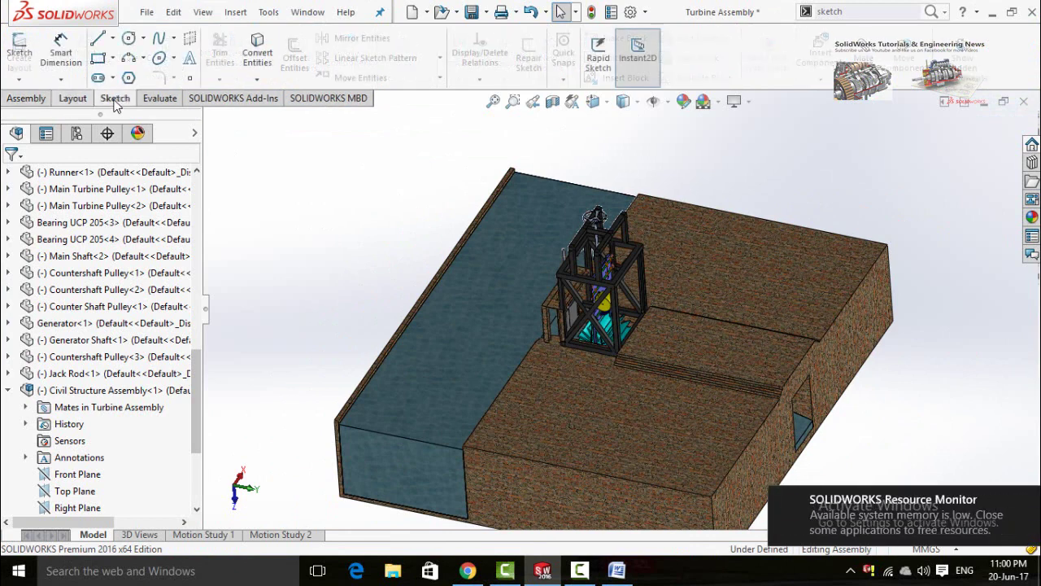
pyautogui.click(61, 52)
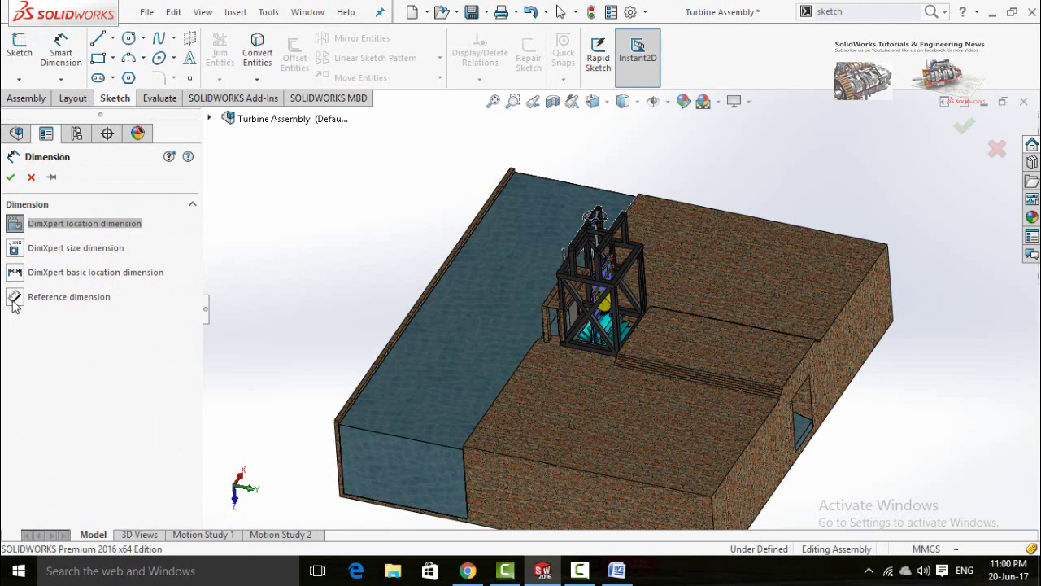
pyautogui.click(16, 297)
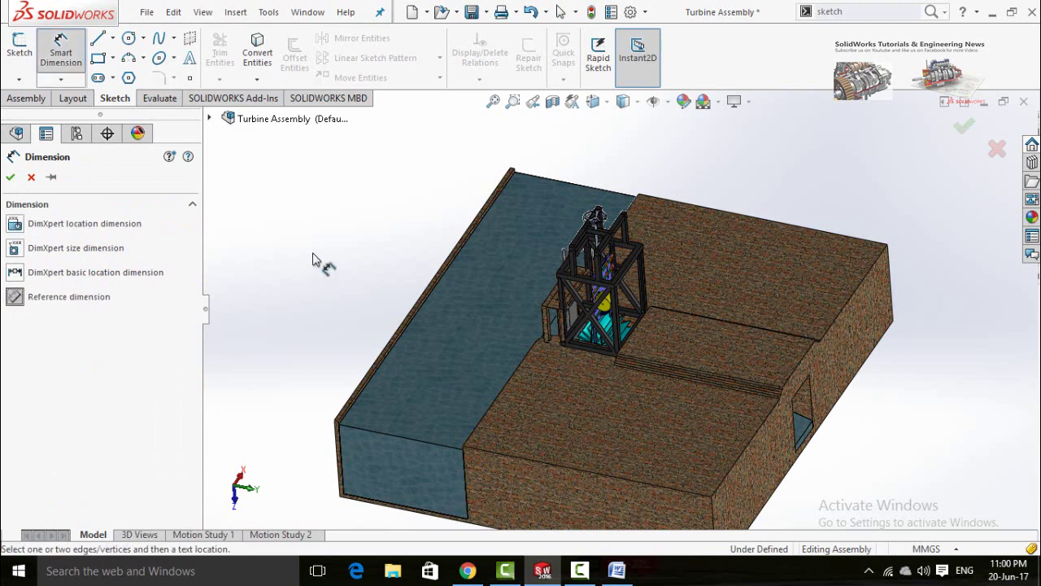
pyautogui.scroll(1, 401, 288)
pyautogui.scroll(-1, 456, 321)
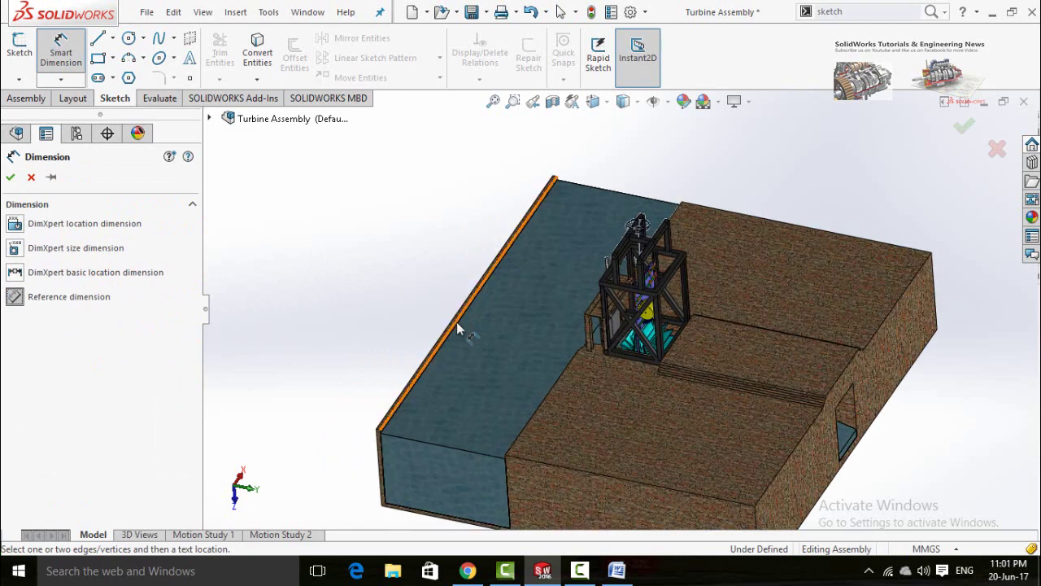
pyautogui.scroll(-2, 457, 322)
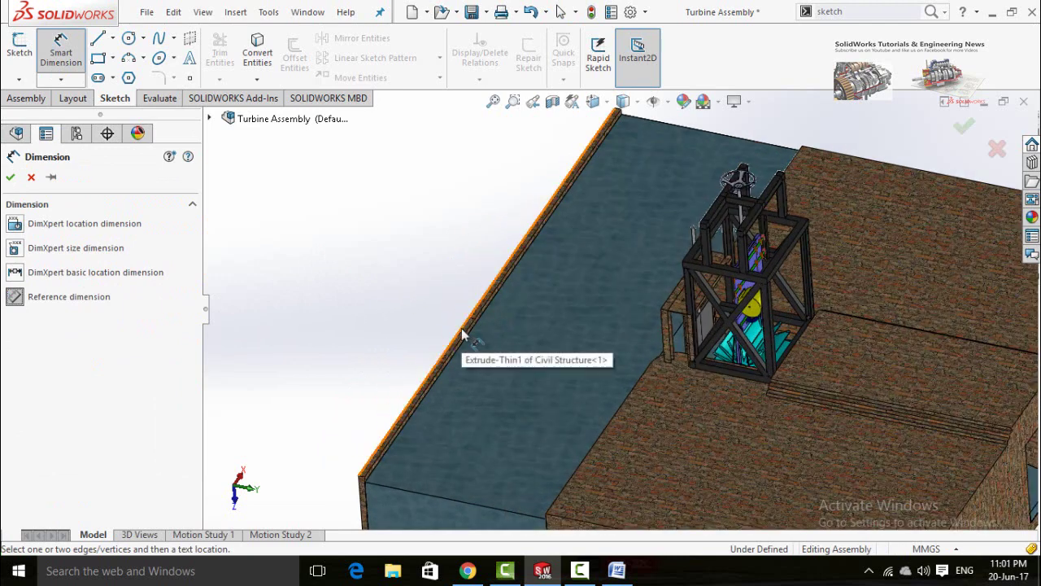
pyautogui.click(461, 334)
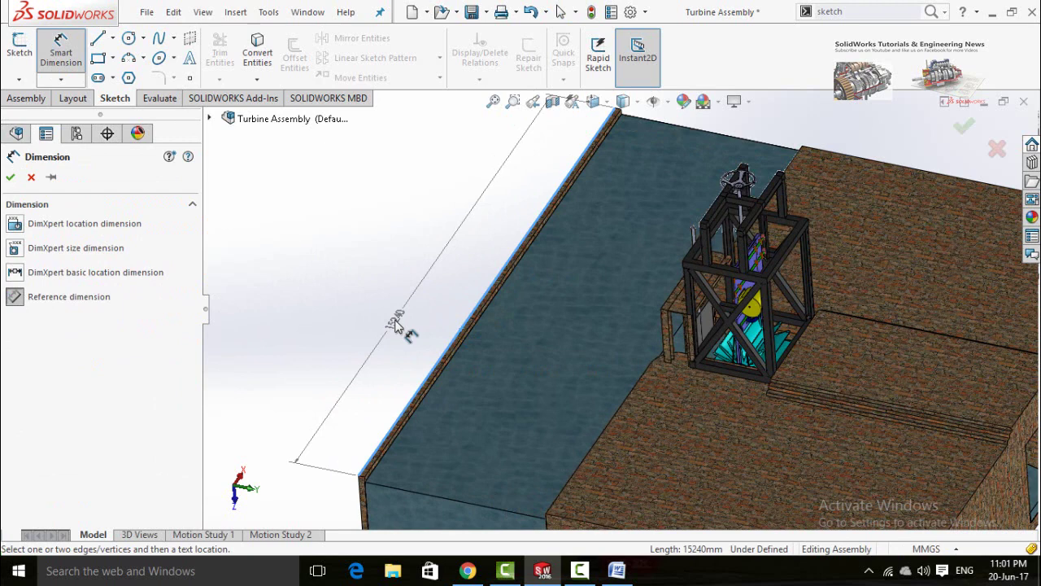
pyautogui.click(436, 270)
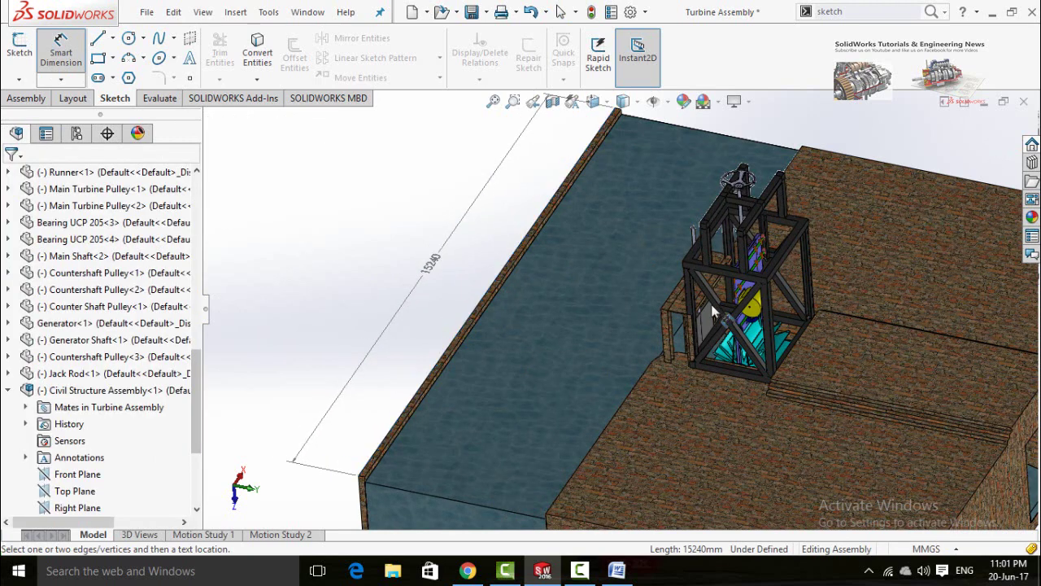
pyautogui.scroll(-1, 714, 311)
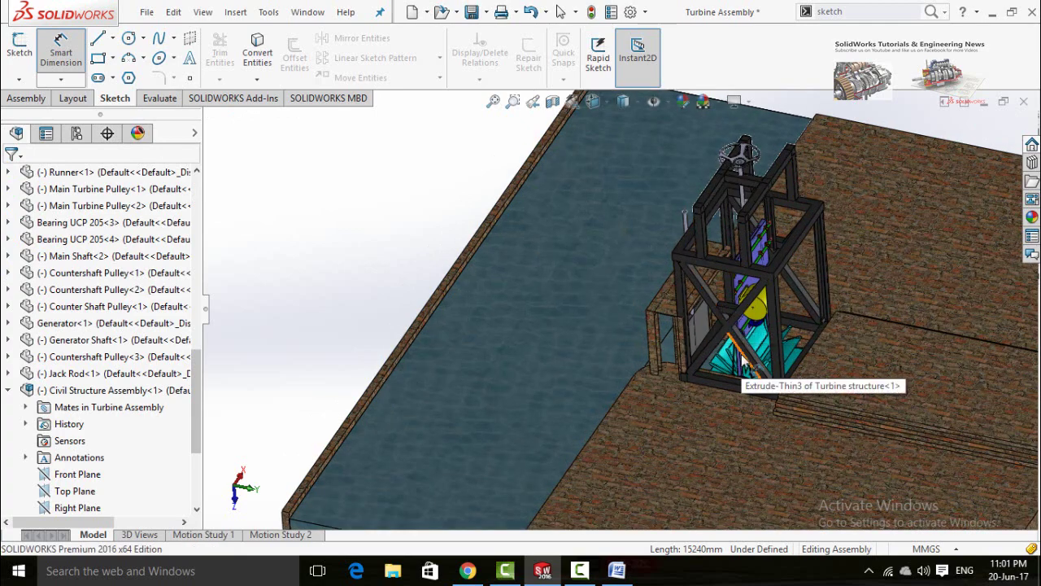
pyautogui.scroll(-1, 742, 358)
pyautogui.scroll(-1, 756, 322)
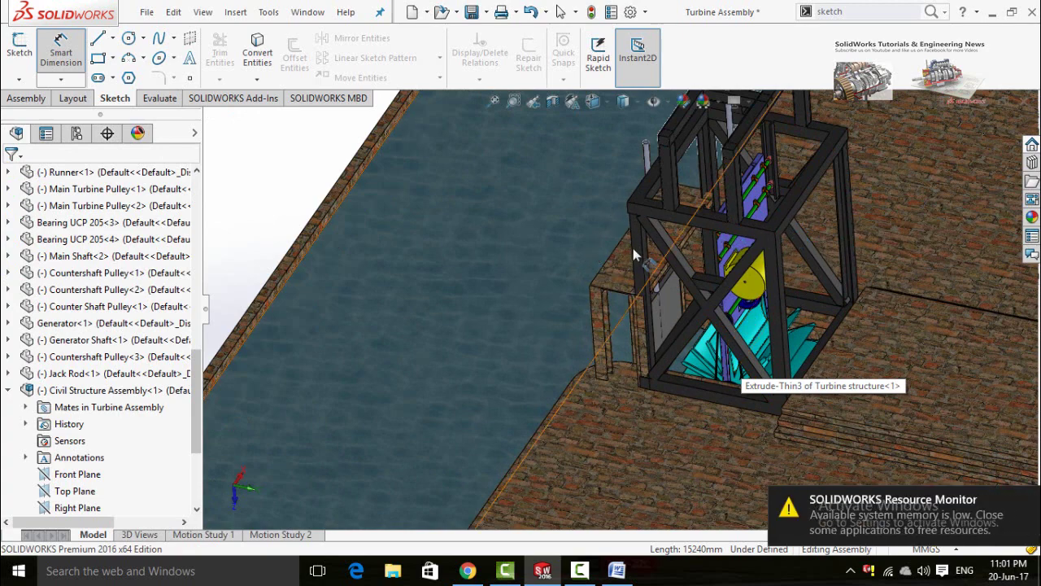
pyautogui.scroll(1, 633, 255)
pyautogui.scroll(1, 475, 280)
pyautogui.scroll(1, 373, 281)
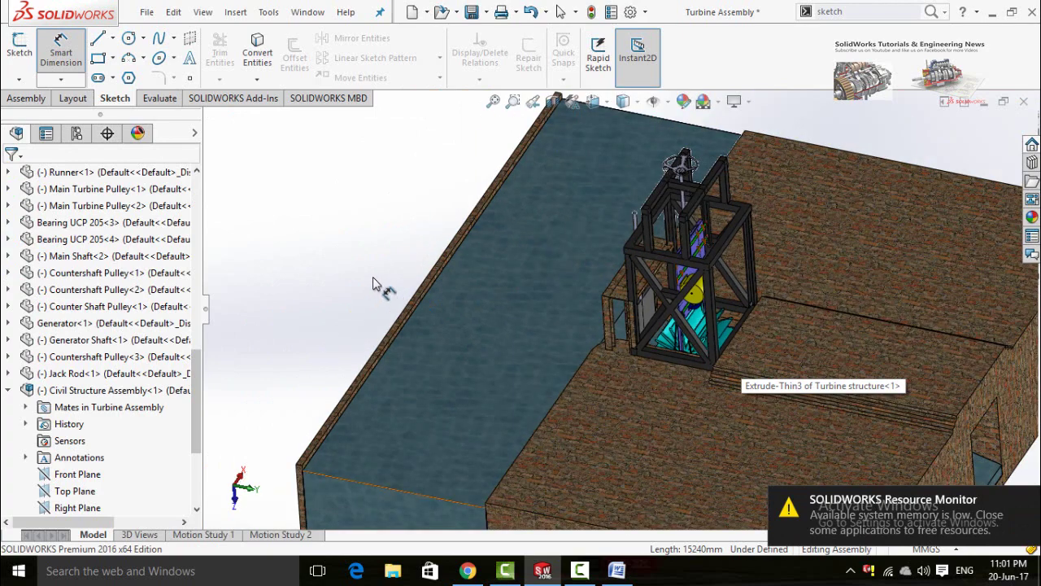
pyautogui.scroll(1, 944, 429)
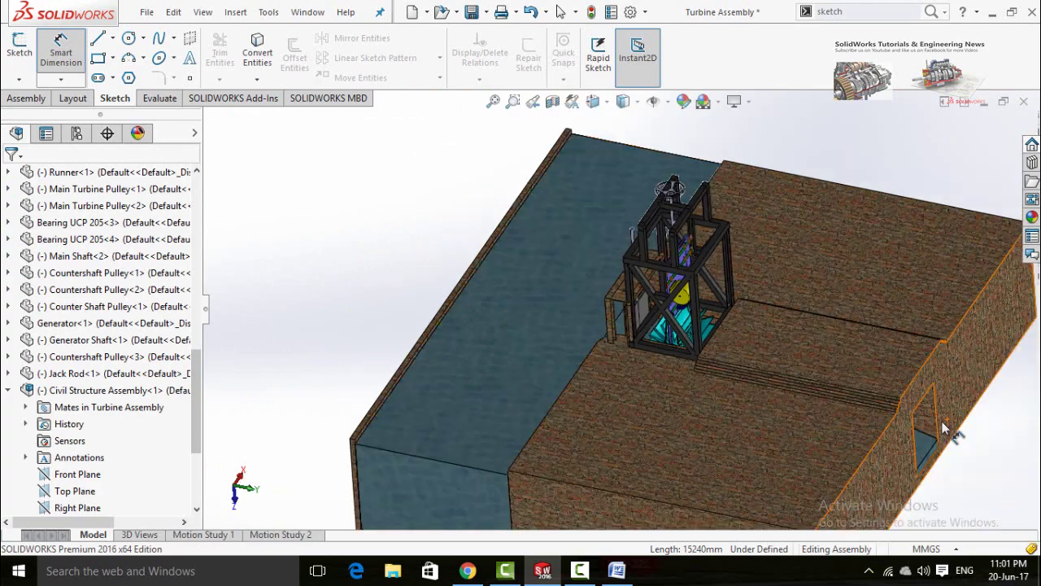
# Add a reference dimension between the civil structure's side face with the outlet opening and the opposite outer wall face beside the water.
pyautogui.scroll(1, 944, 429)
pyautogui.click(835, 467)
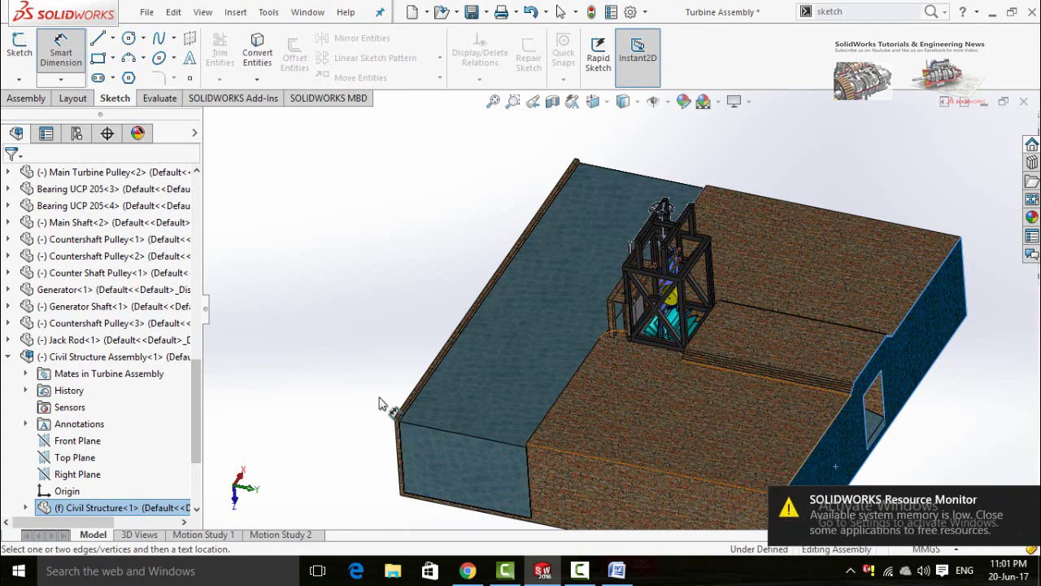
pyautogui.moveTo(414, 353); pyautogui.dragTo(433, 388, button='middle')
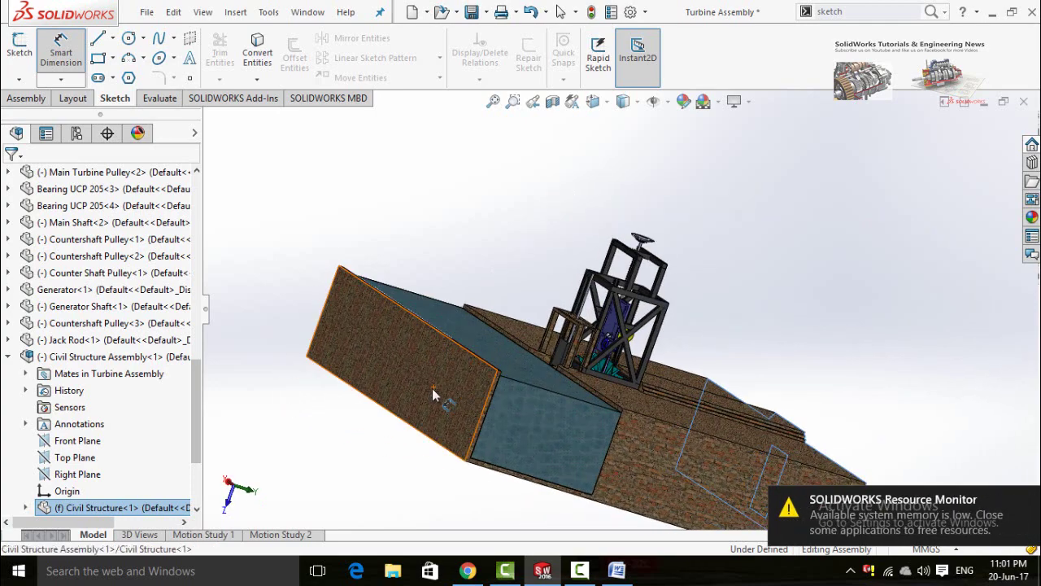
pyautogui.click(432, 388)
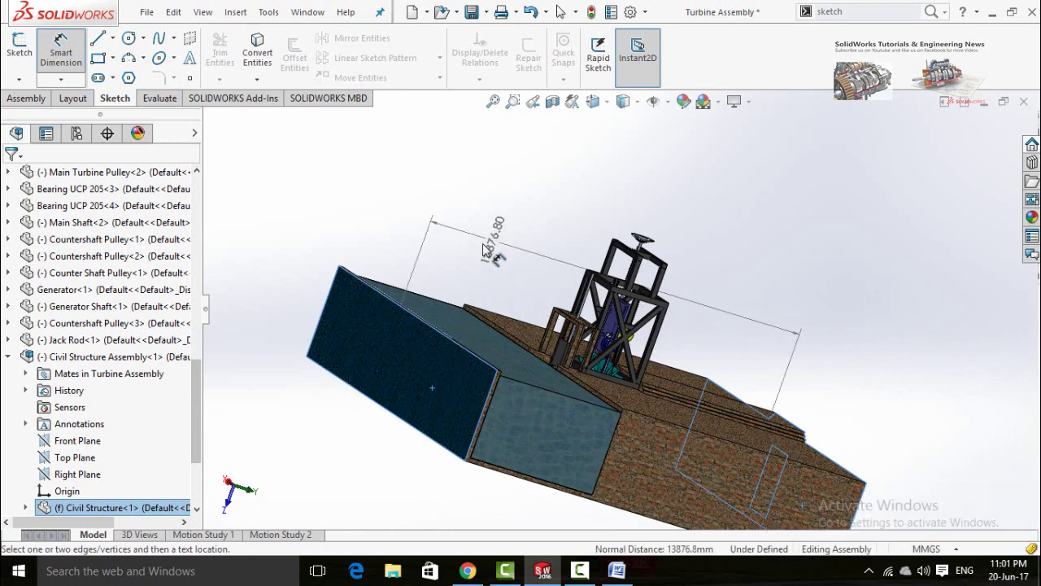
pyautogui.click(494, 248)
pyautogui.moveTo(543, 213); pyautogui.dragTo(537, 197, button='middle')
pyautogui.doubleClick(494, 261)
pyautogui.press('Escape')
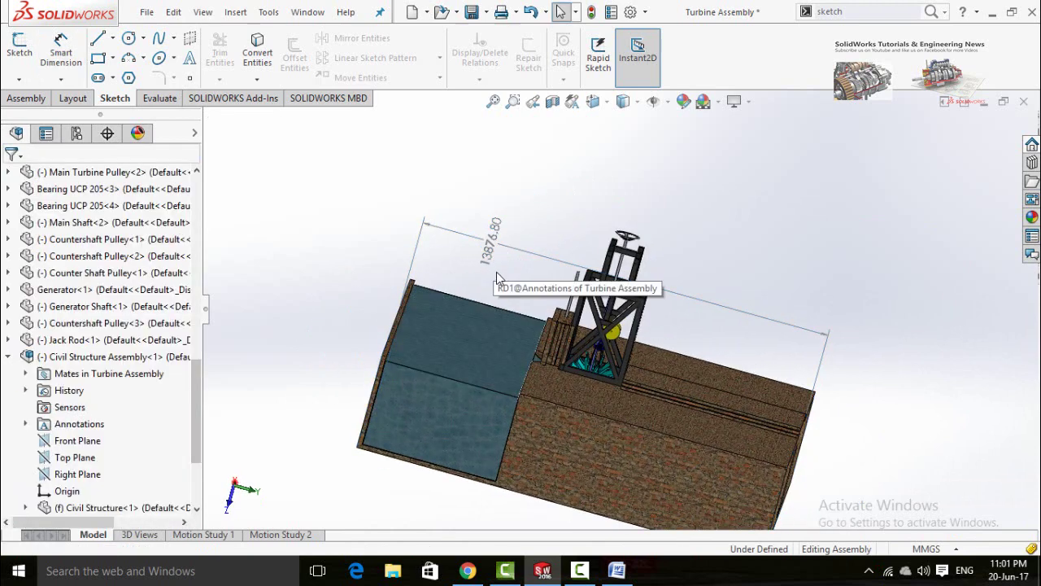
# Set the assembly's document units to a custom unit system with inches as the basic length unit.
pyautogui.click(958, 550)
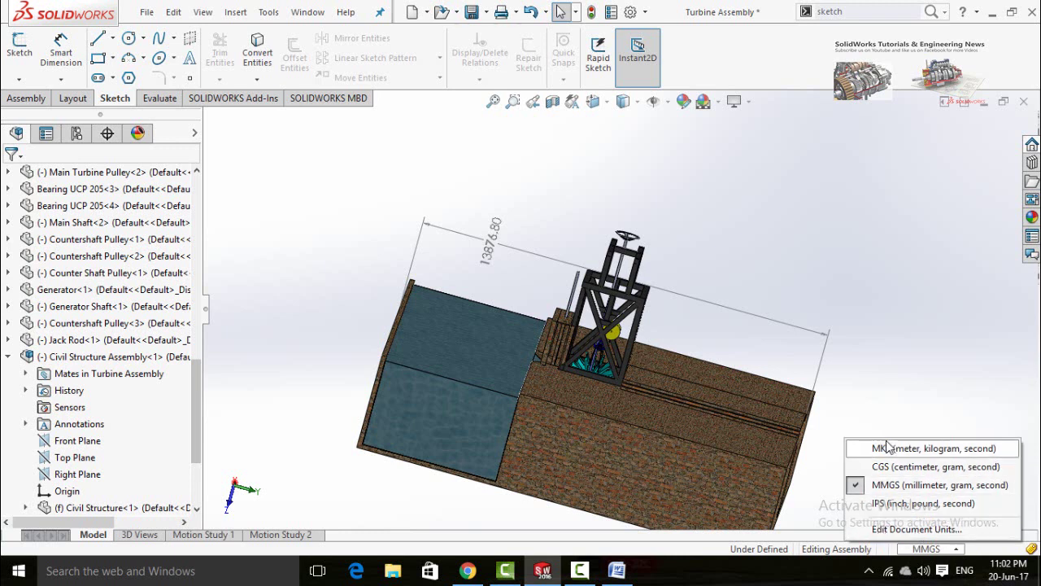
pyautogui.click(914, 530)
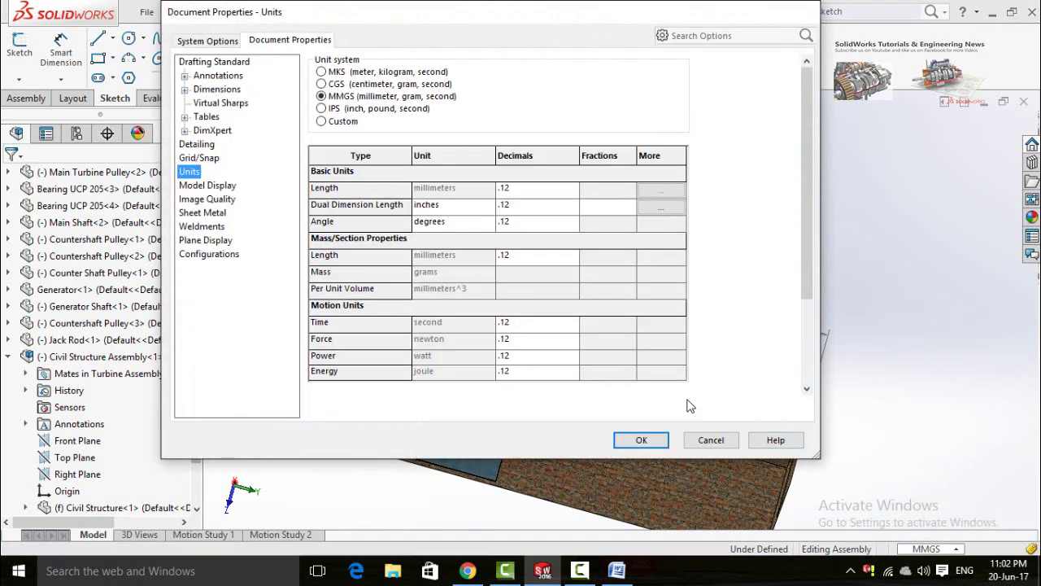
pyautogui.click(322, 121)
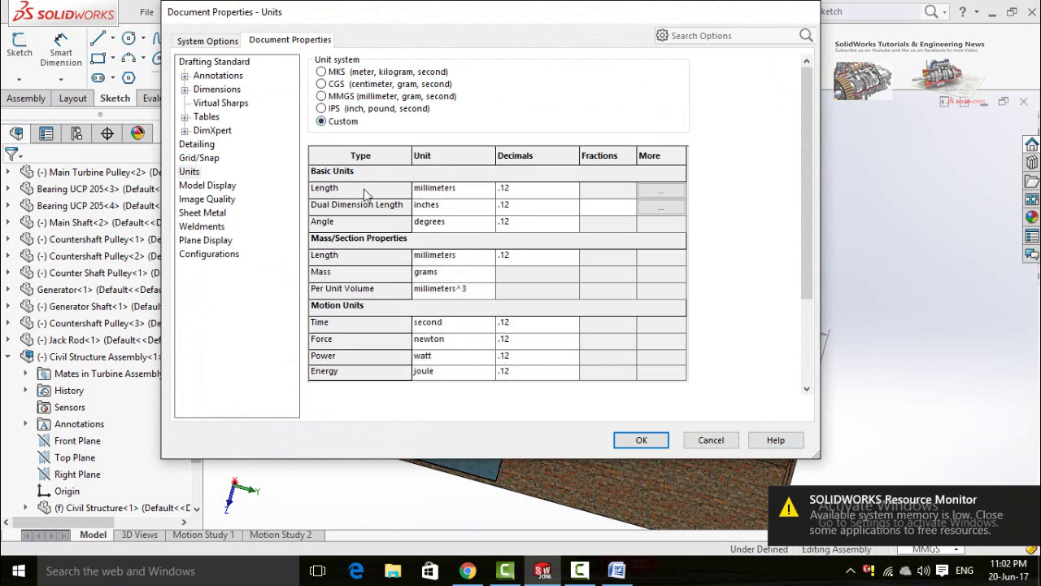
pyautogui.click(483, 193)
pyautogui.click(488, 191)
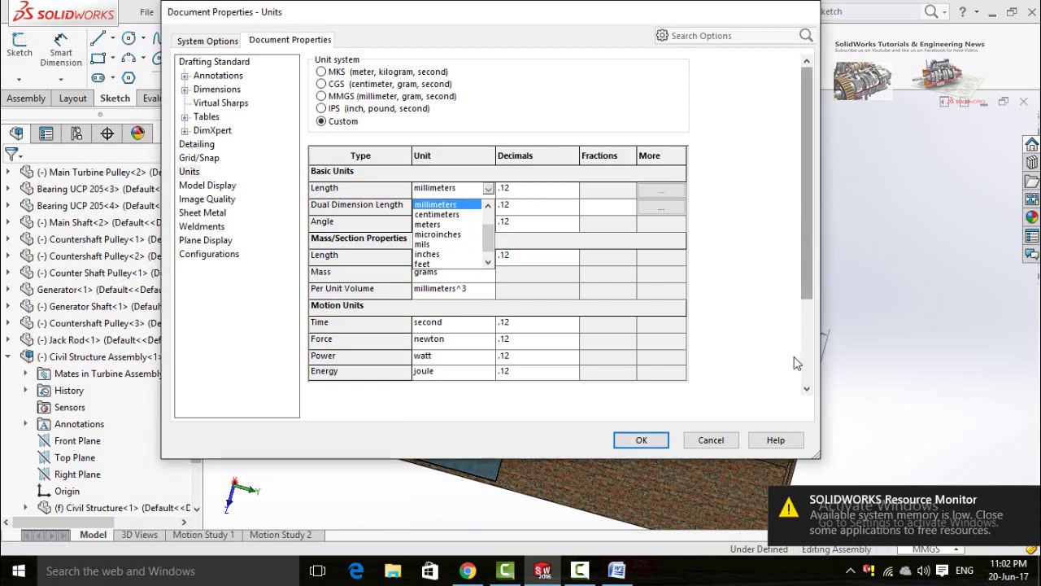
pyautogui.click(430, 255)
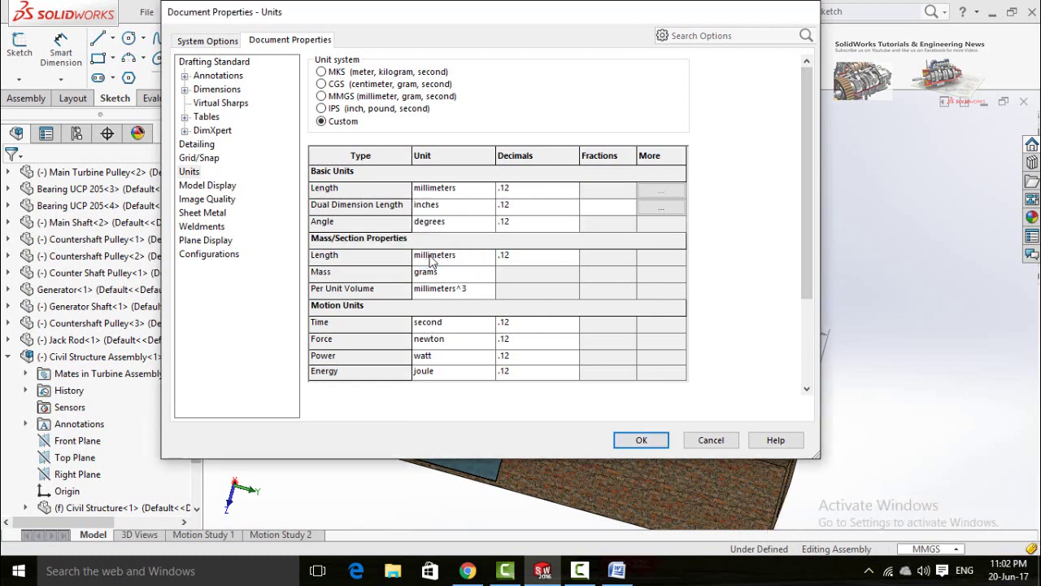
pyautogui.click(444, 192)
pyautogui.click(488, 188)
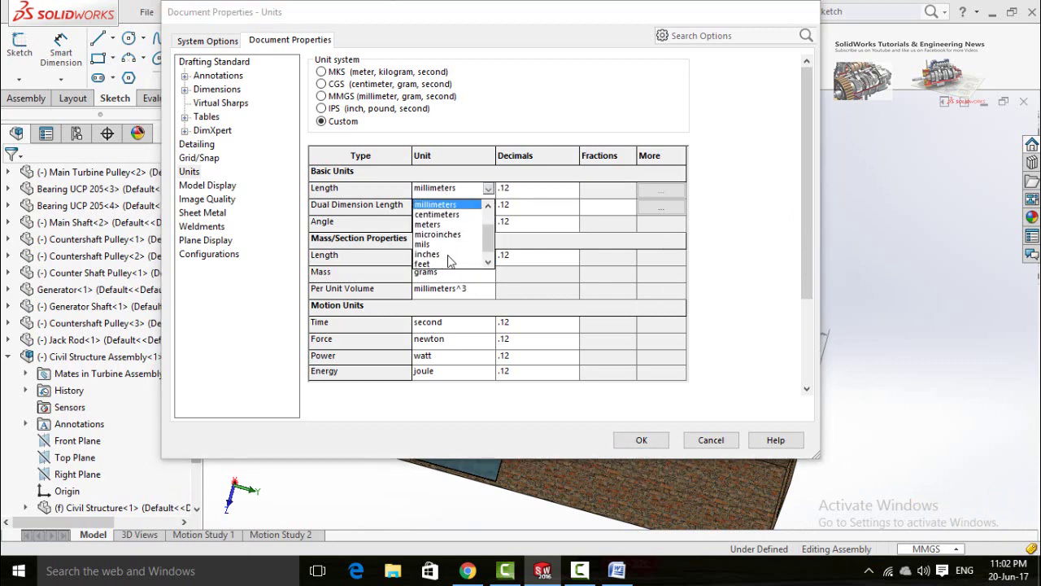
pyautogui.click(428, 253)
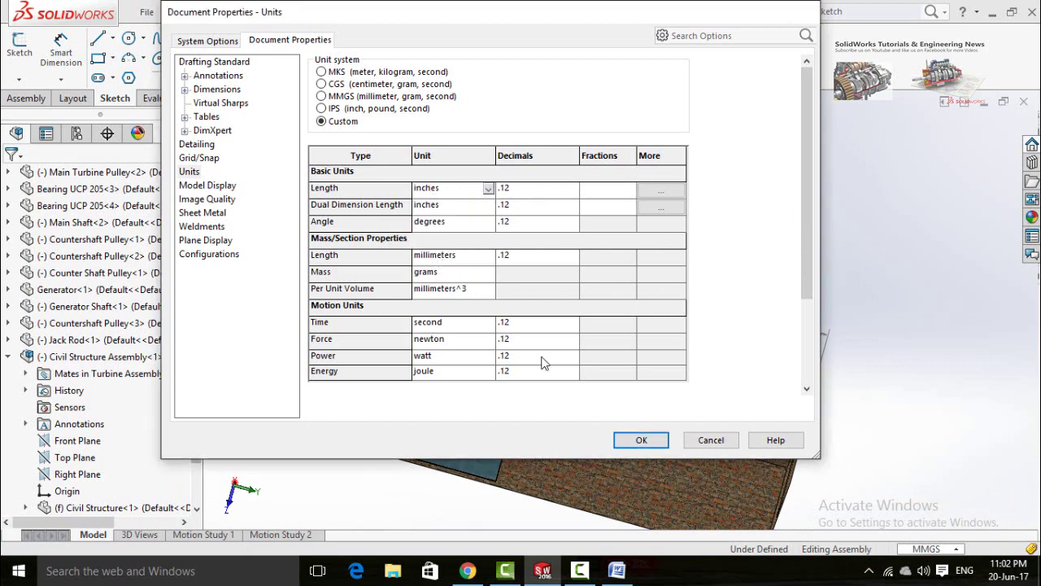
pyautogui.click(643, 440)
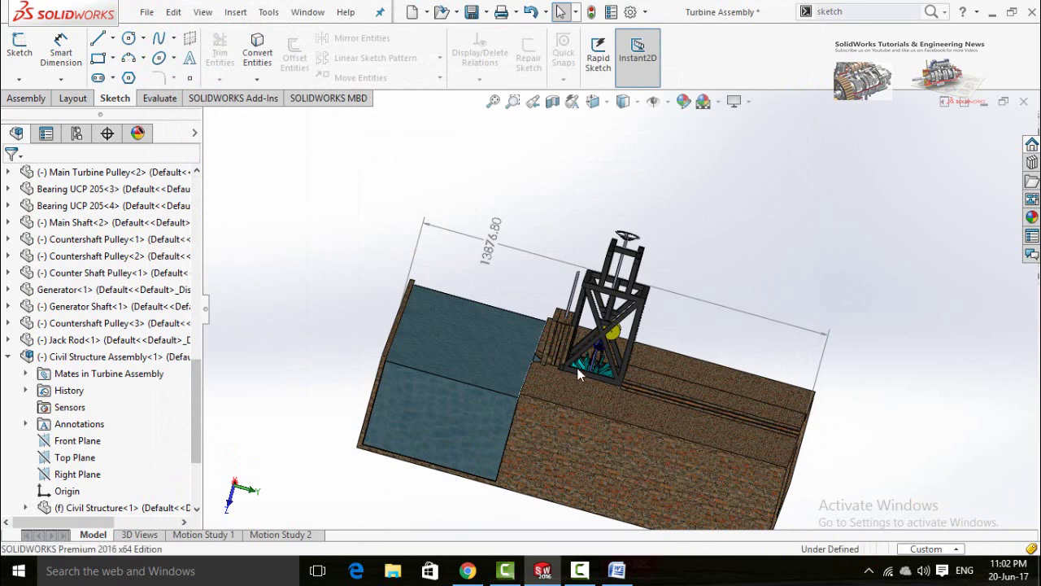
# Switch the document units back to MMGS (millimeter, gram, second) and delete the civil structure's overall length dimension.
pyautogui.scroll(-1, 500, 269)
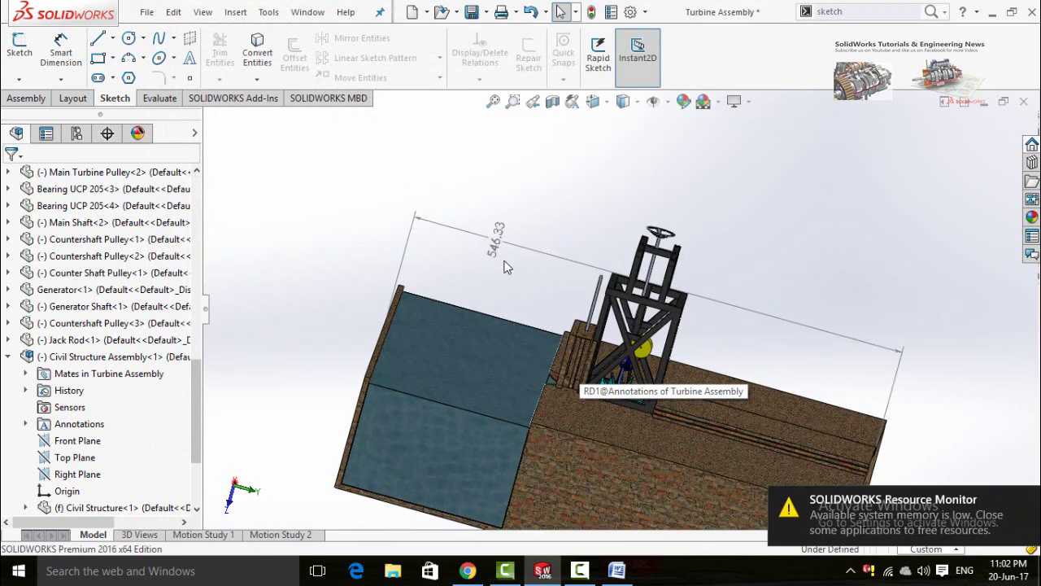
pyautogui.scroll(-1, 512, 260)
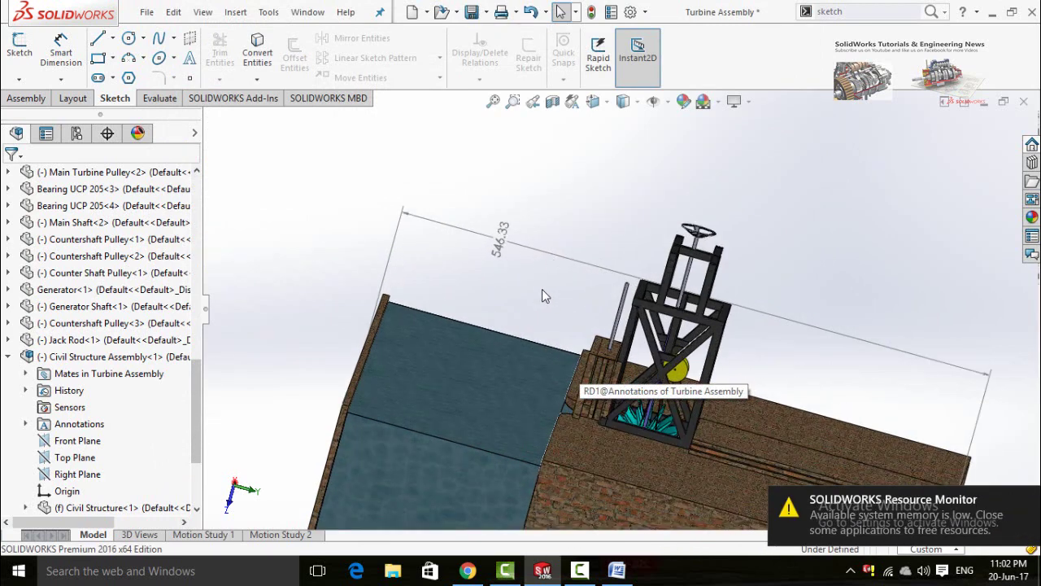
pyautogui.moveTo(542, 289); pyautogui.dragTo(563, 299, button='middle')
pyautogui.scroll(3, 563, 299)
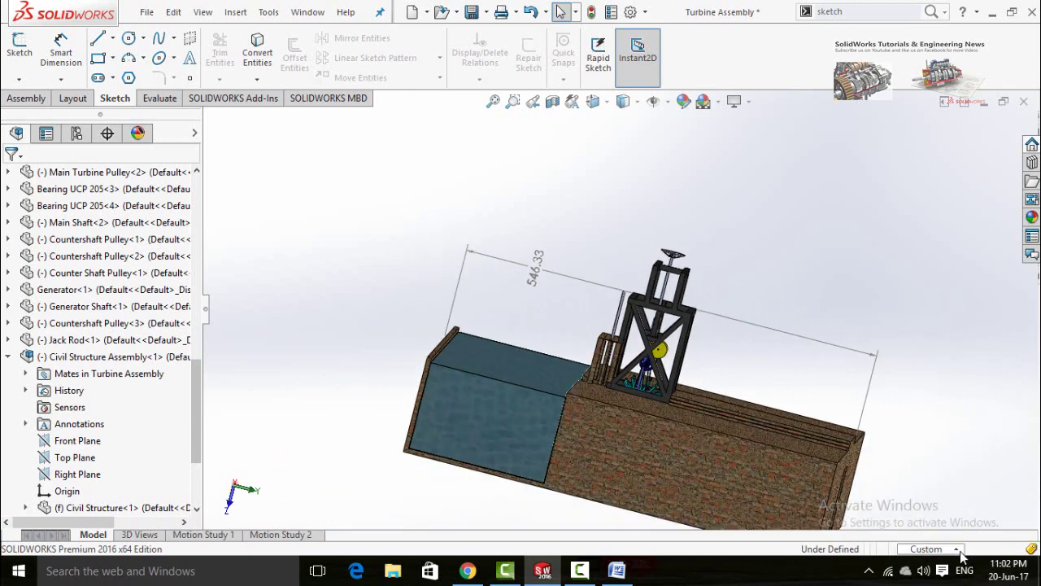
pyautogui.click(958, 550)
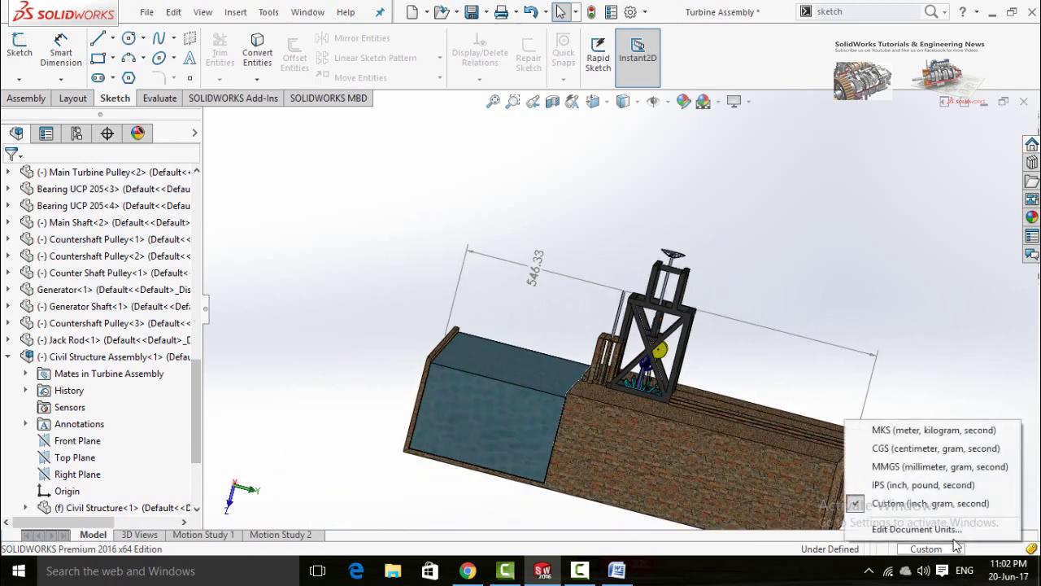
pyautogui.click(922, 474)
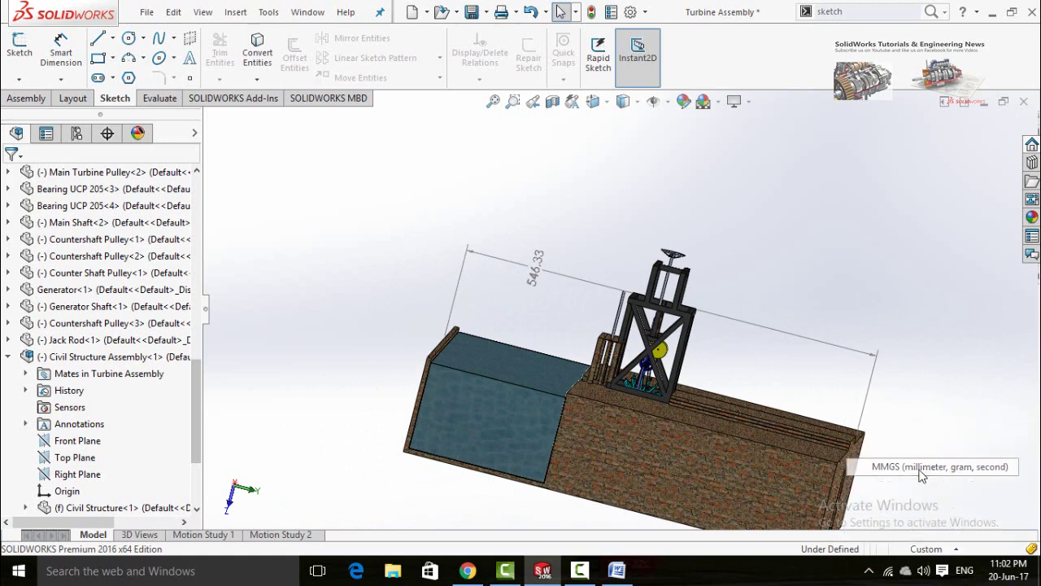
pyautogui.click(521, 269)
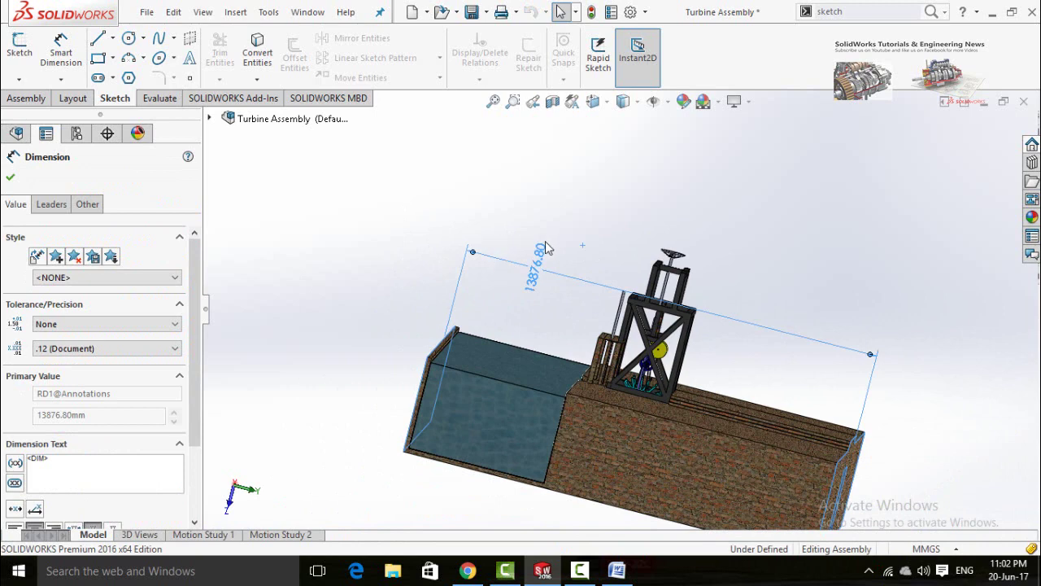
pyautogui.press('Delete')
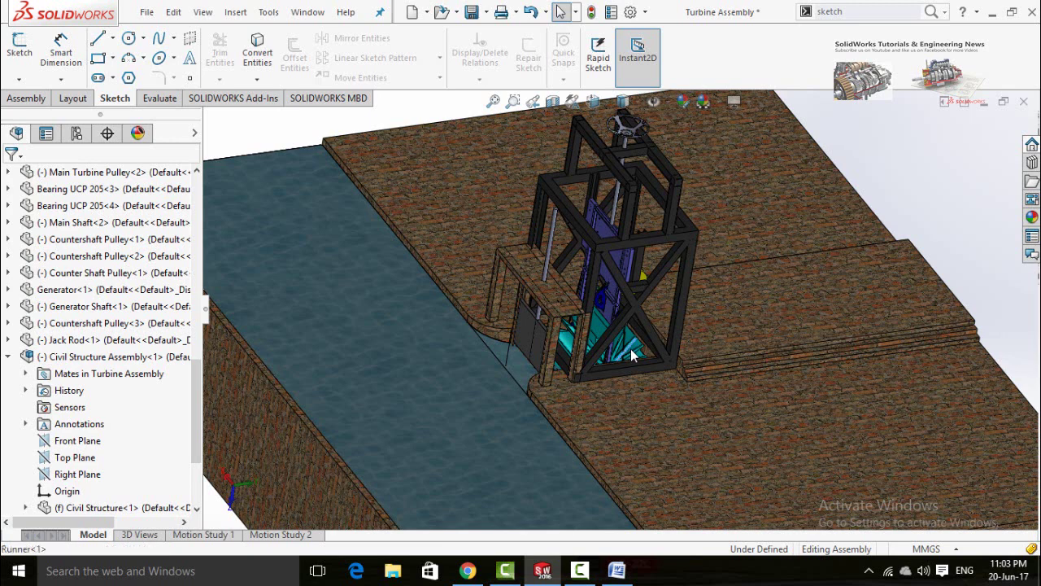
# Open the Runner part in its own window and measure the length of one blade's front edge with Smart Dimension.
pyautogui.click(632, 354)
pyautogui.click(672, 264)
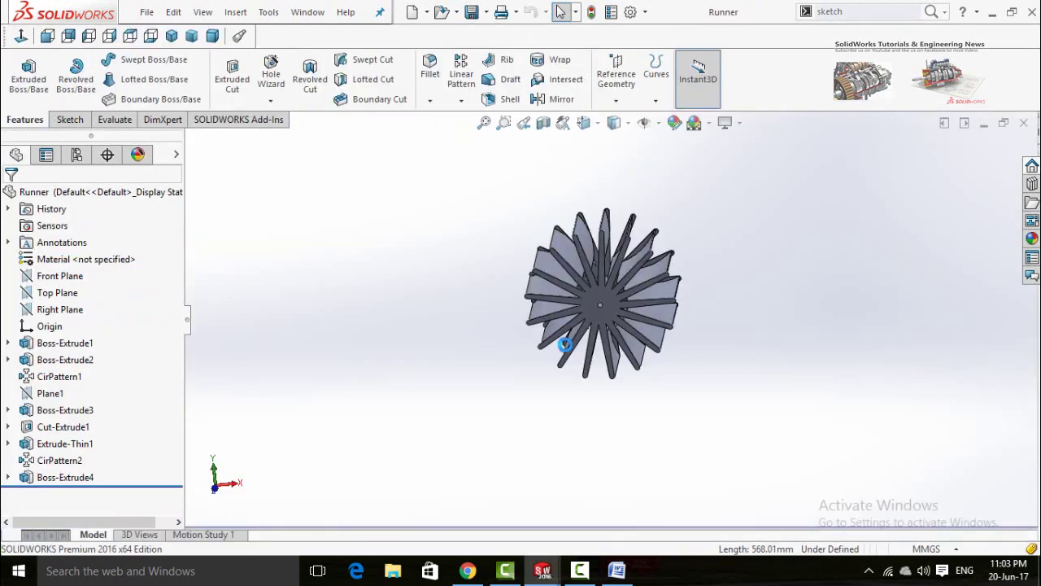
pyautogui.click(69, 119)
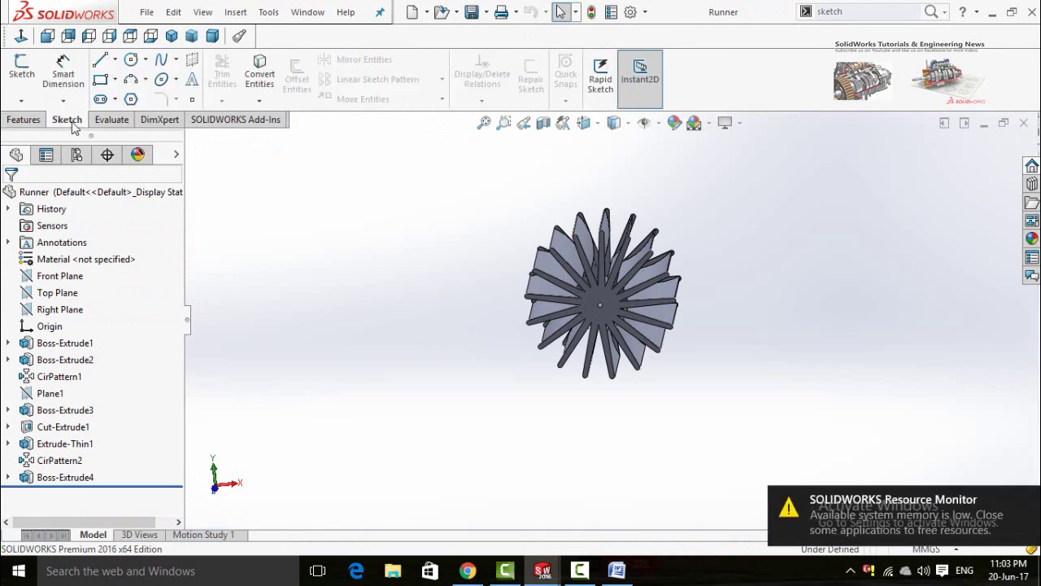
pyautogui.click(61, 75)
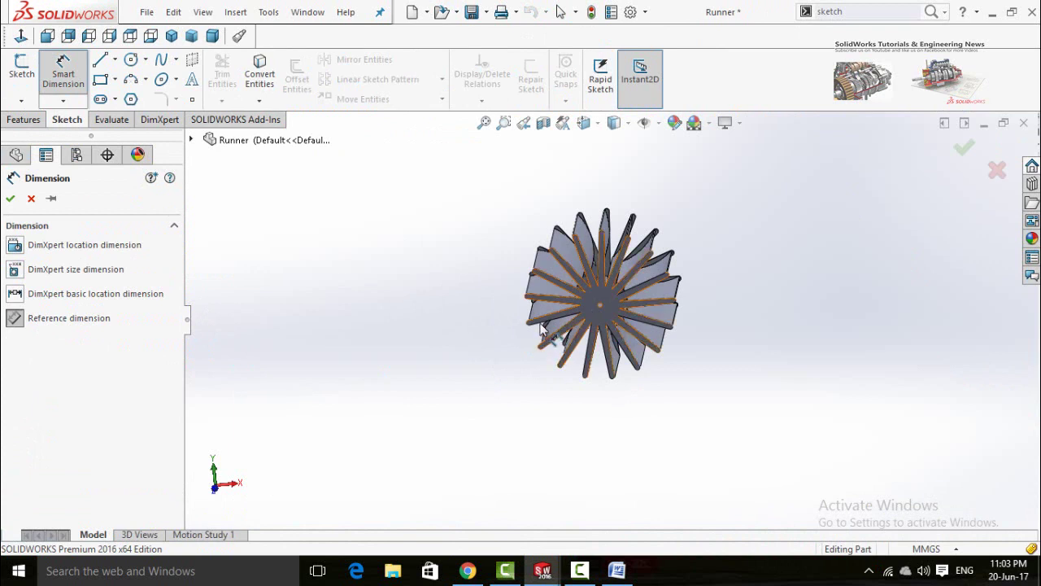
pyautogui.scroll(-1, 540, 325)
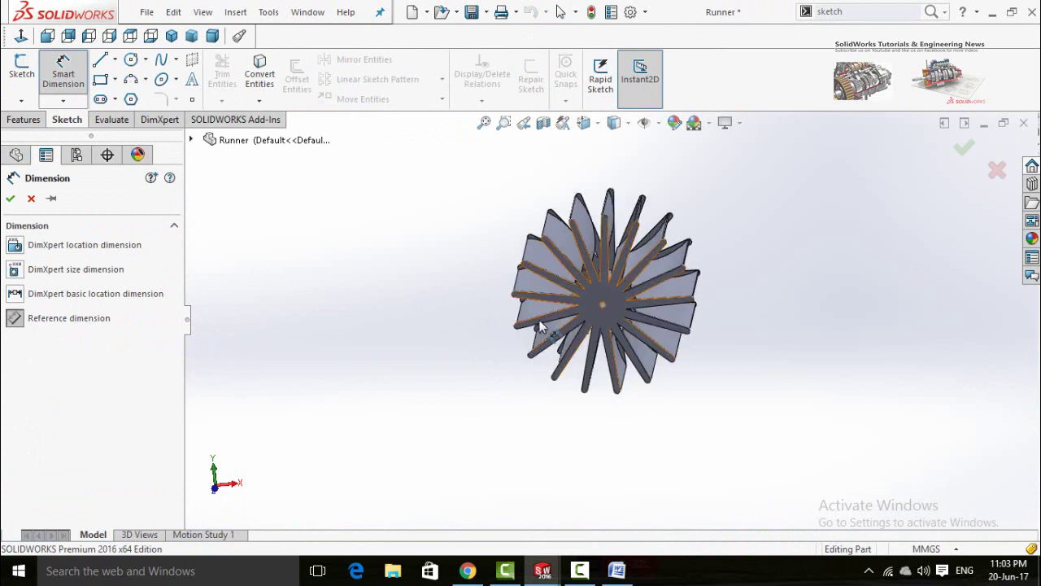
pyautogui.click(537, 321)
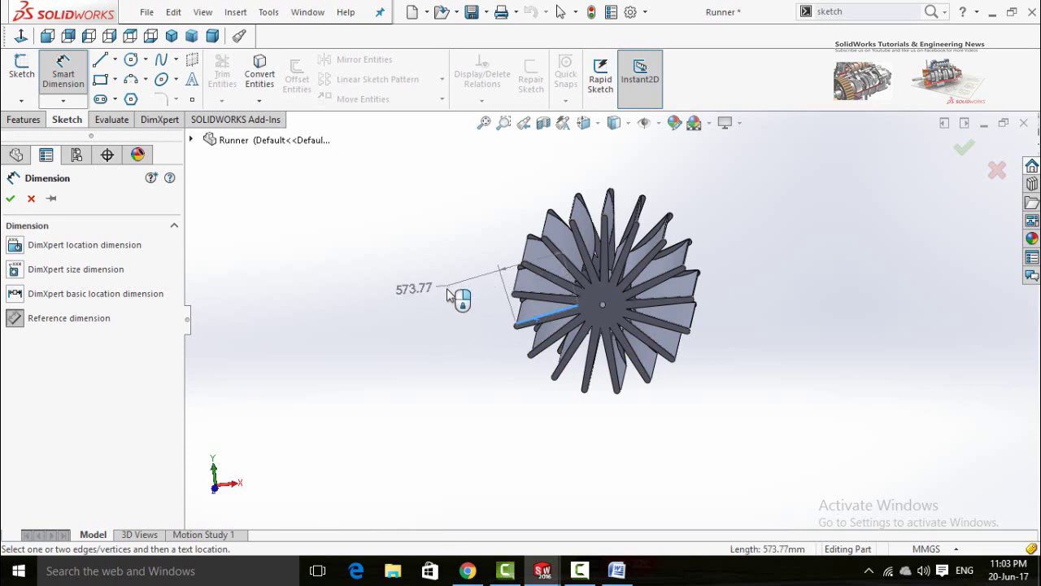
pyautogui.press('Escape')
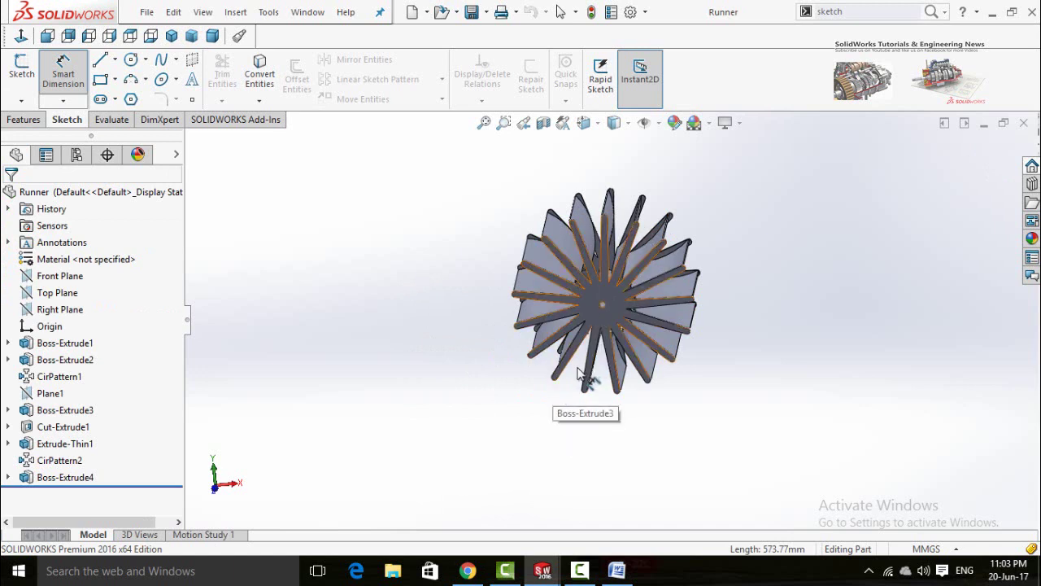
# Try to measure from the tip vertex of a lower Runner blade to the rounded tip edge of an opposite upper blade.
pyautogui.scroll(-6, 577, 376)
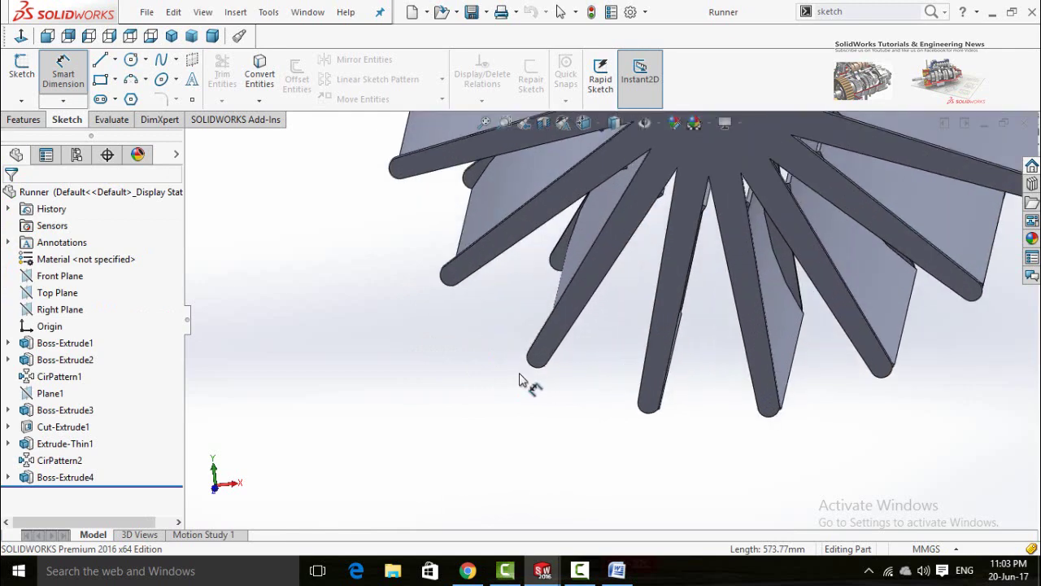
pyautogui.scroll(-6, 537, 366)
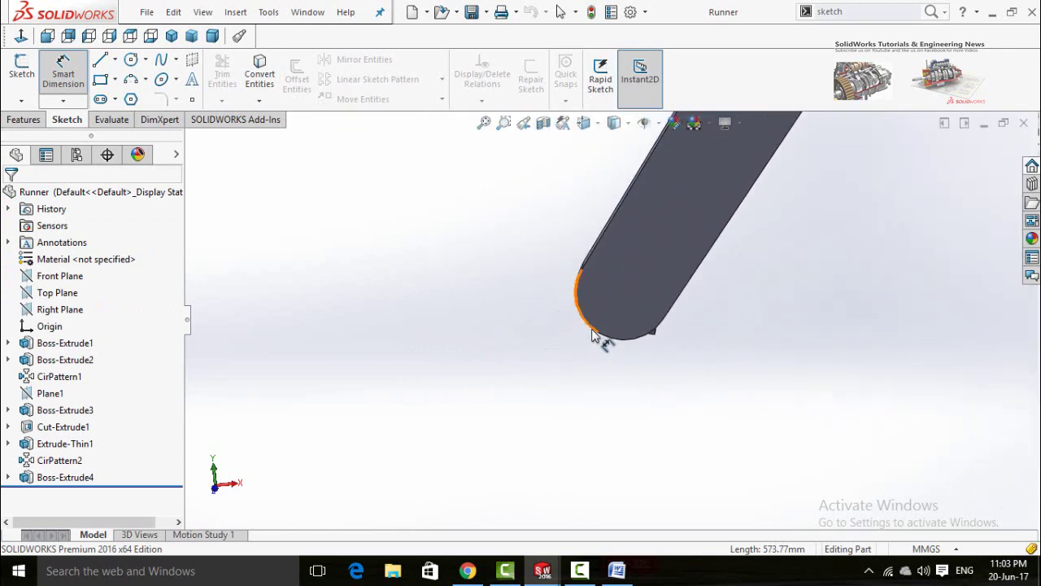
pyautogui.click(600, 335)
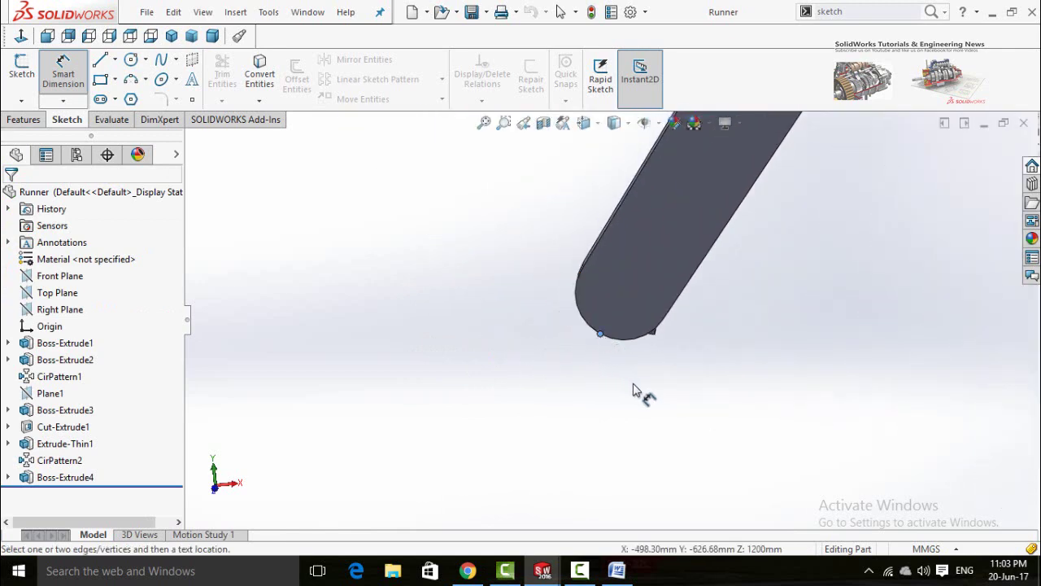
pyautogui.scroll(10, 623, 381)
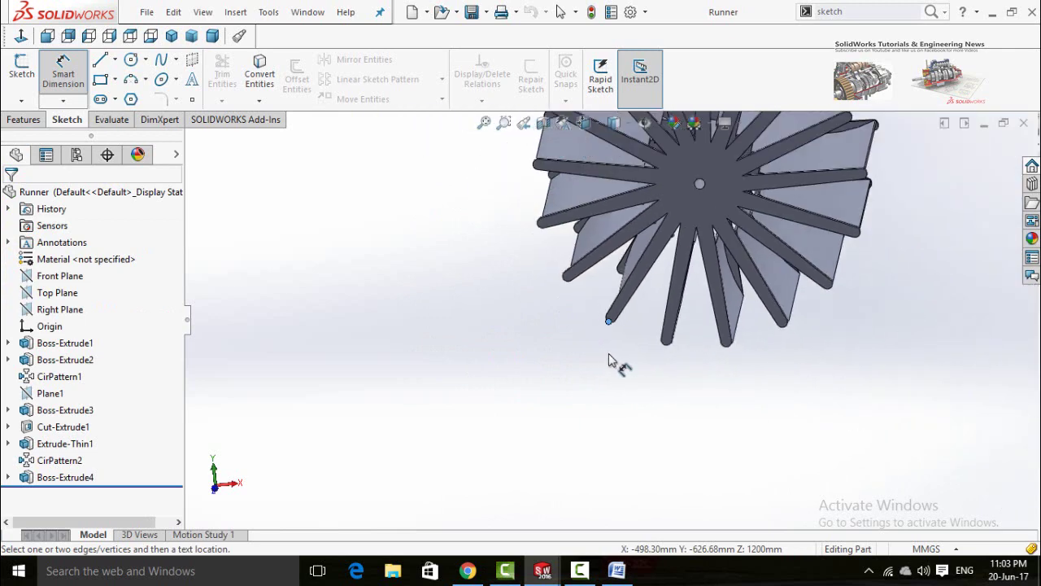
pyautogui.scroll(-5, 693, 203)
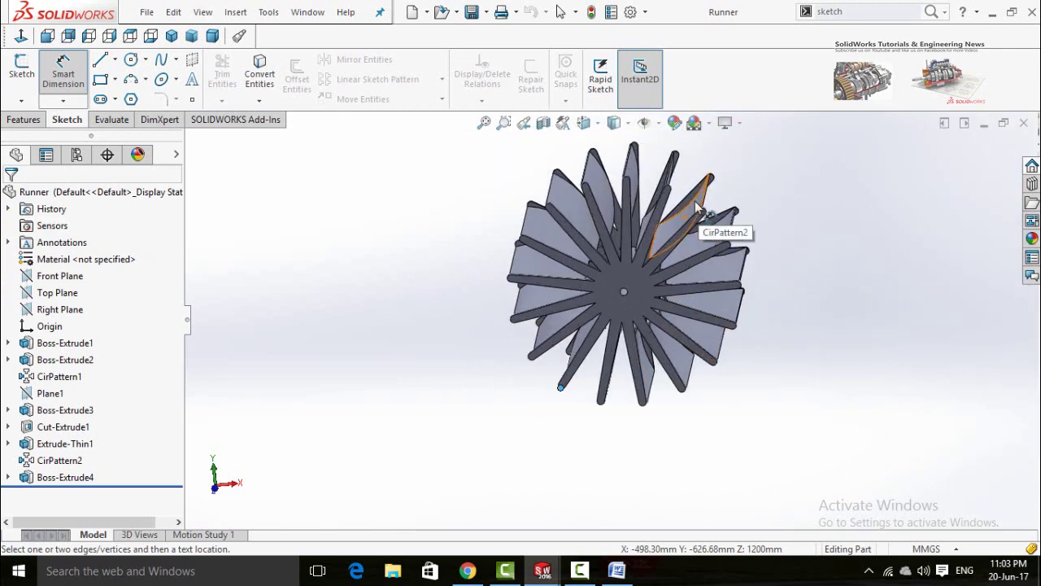
pyautogui.scroll(-6, 690, 202)
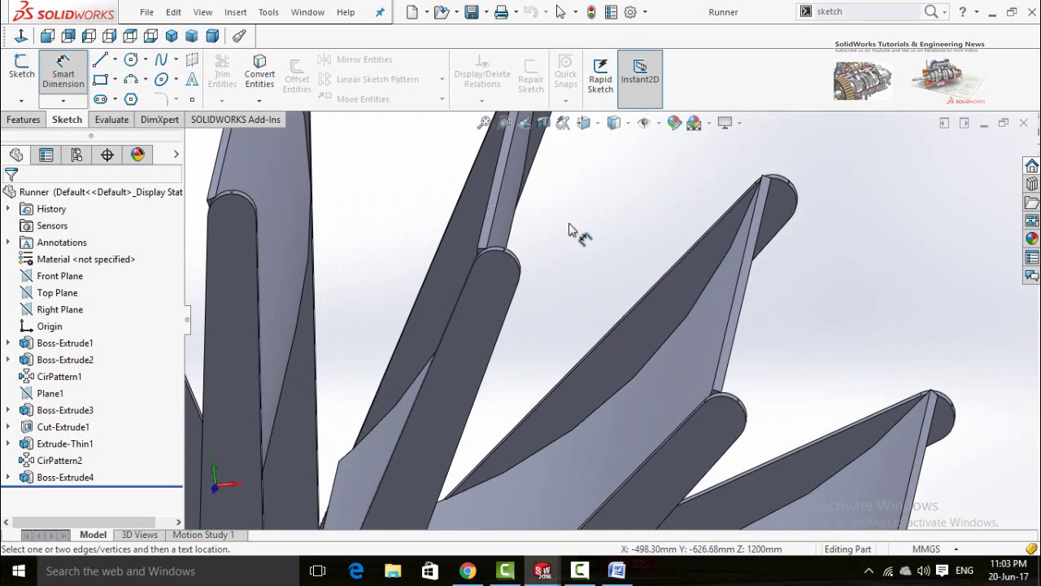
pyautogui.click(501, 257)
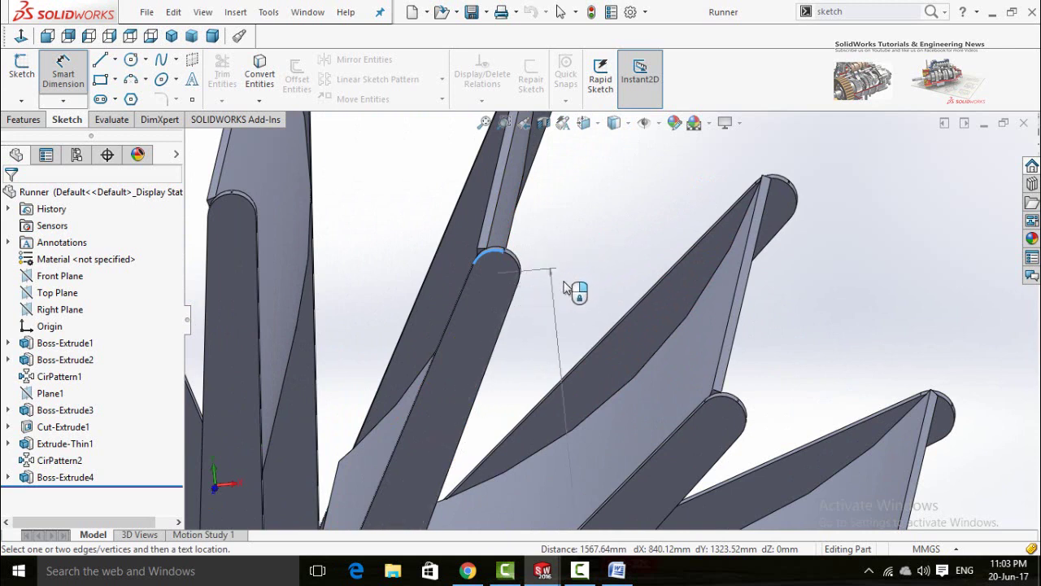
pyautogui.press('Escape')
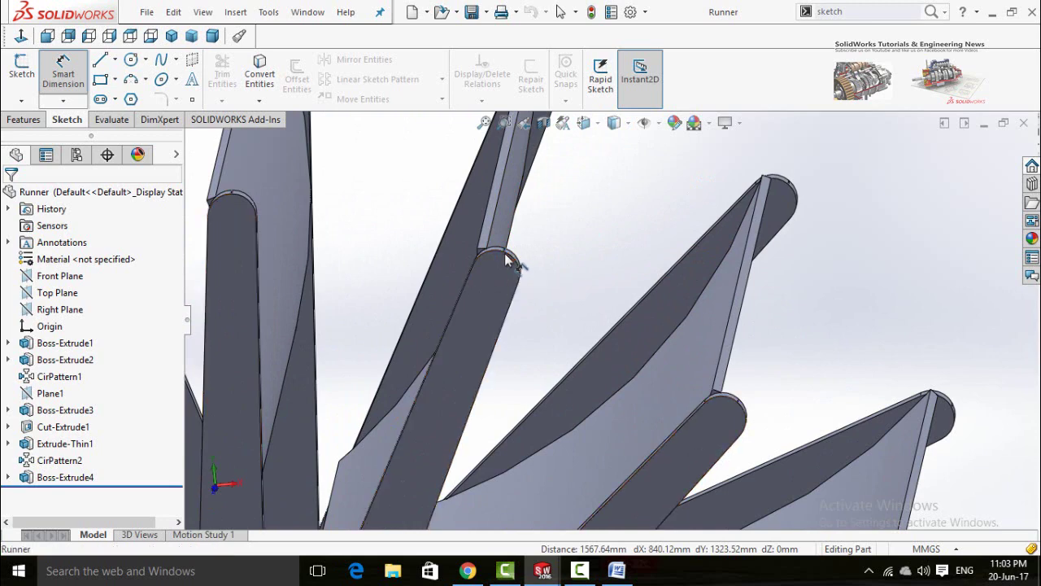
# Measure the distance from the lower blade's tip vertex to the vertex on the opposite upper blade's tip, without placing the dimension.
pyautogui.click(504, 253)
pyautogui.scroll(3, 549, 251)
pyautogui.scroll(5, 550, 256)
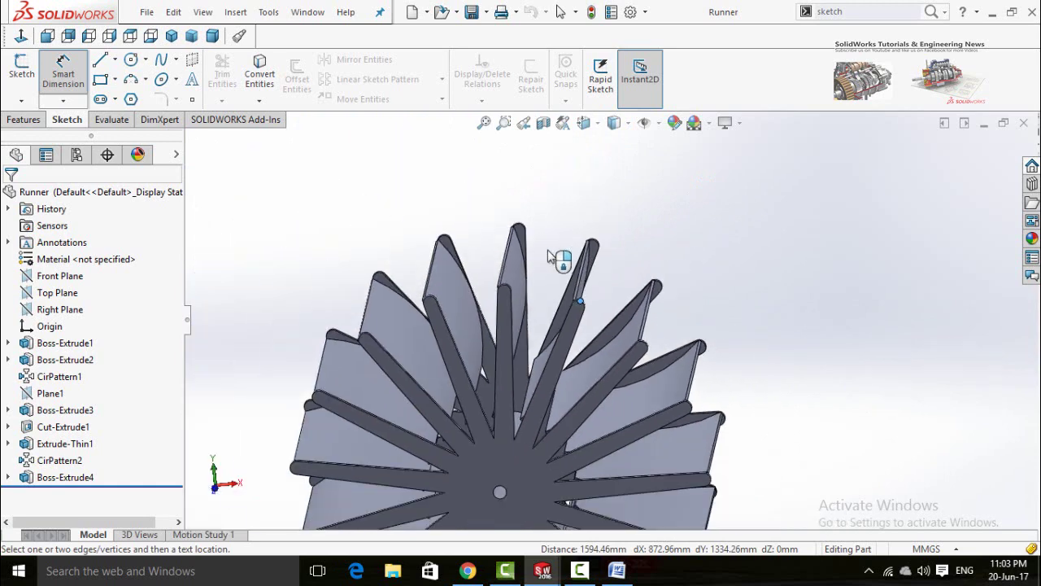
pyautogui.scroll(1, 502, 329)
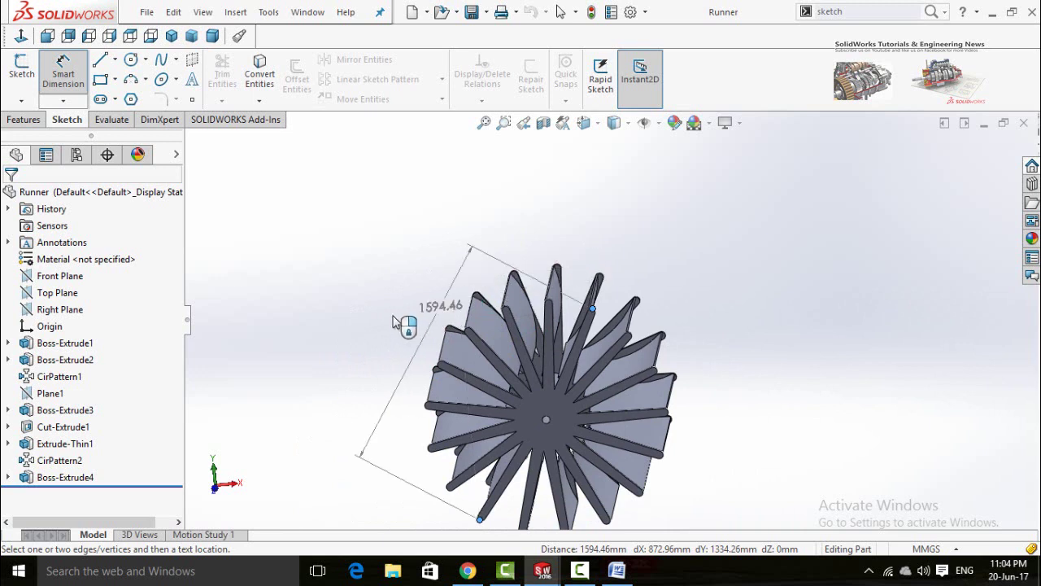
pyautogui.press('Escape')
# Select the edge of the Runner hub's centre hole to measure its diameter with Smart Dimension.
pyautogui.scroll(3, 398, 325)
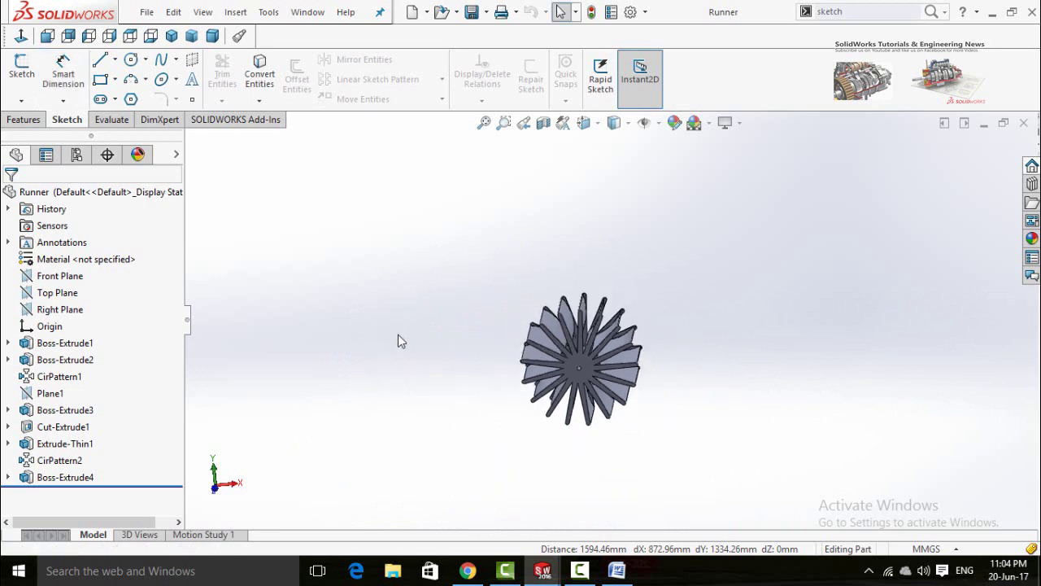
pyautogui.moveTo(405, 320); pyautogui.dragTo(432, 279, button='middle')
pyautogui.scroll(-5, 498, 318)
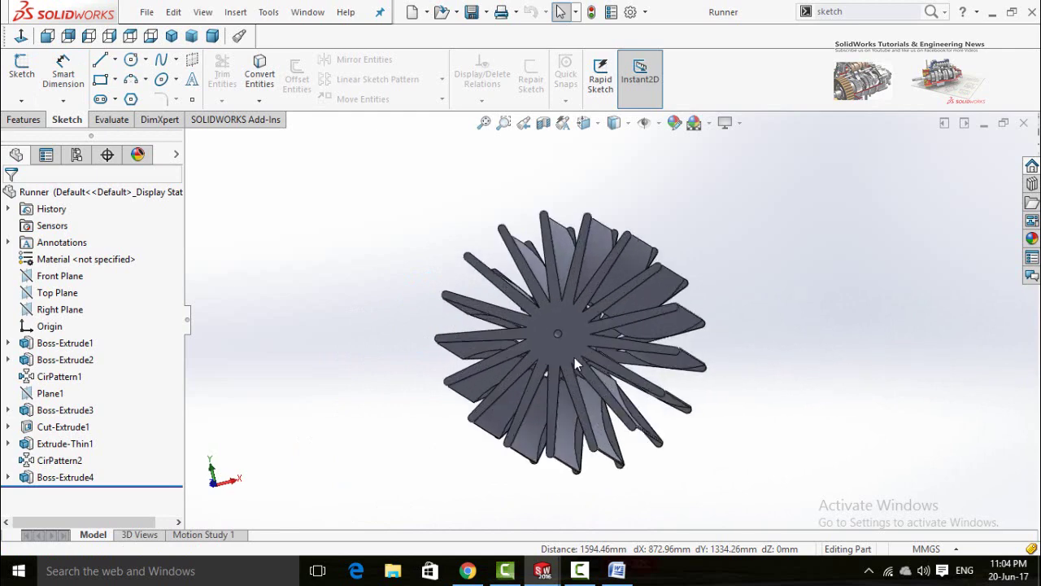
pyautogui.scroll(-6, 498, 318)
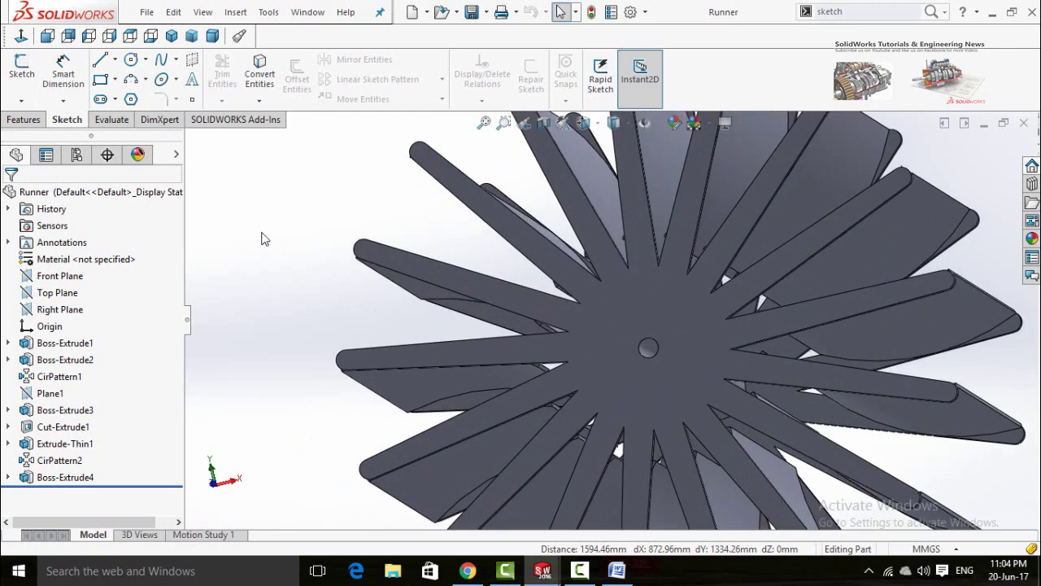
pyautogui.click(69, 74)
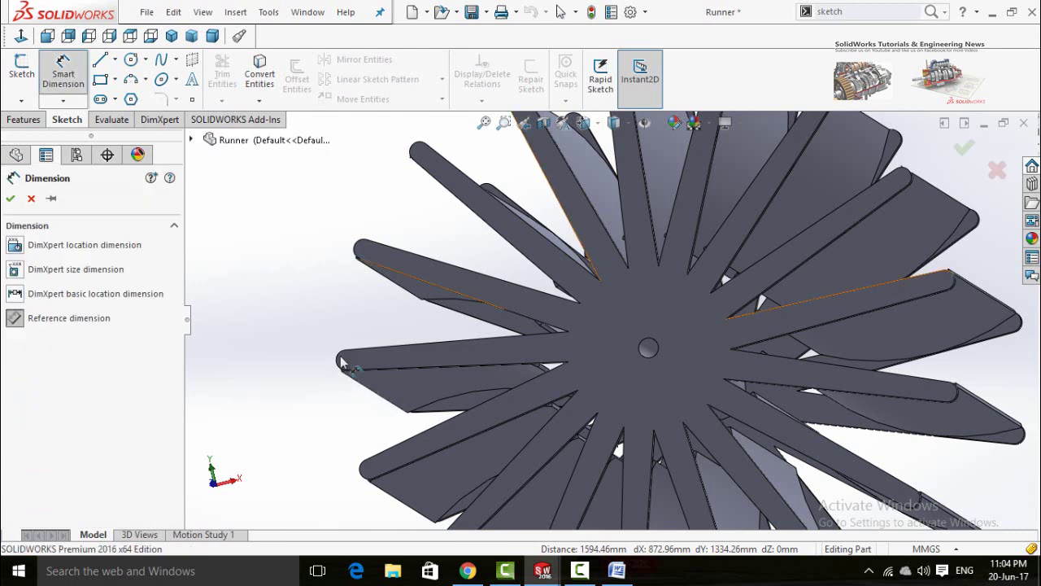
pyautogui.click(648, 364)
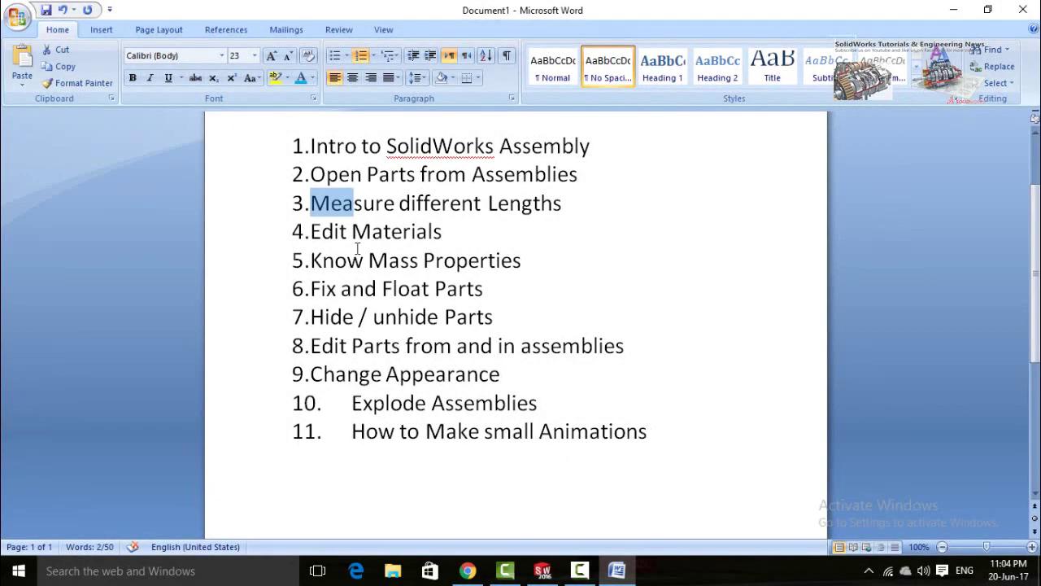
# Highlight the "Edit Materials" item in the Word outline and return to the Turbine Assembly in SOLIDWORKS.
pyautogui.click(348, 231)
pyautogui.tripleClick(336, 233)
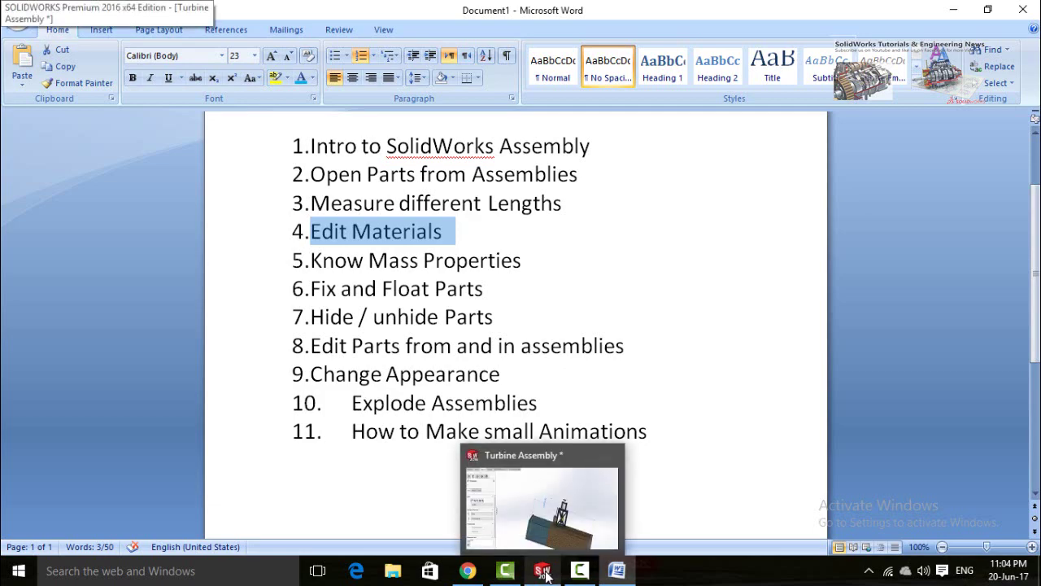
pyautogui.click(544, 574)
# Open the material editor for the Runner component in the turbine assembly.
pyautogui.scroll(3, 625, 376)
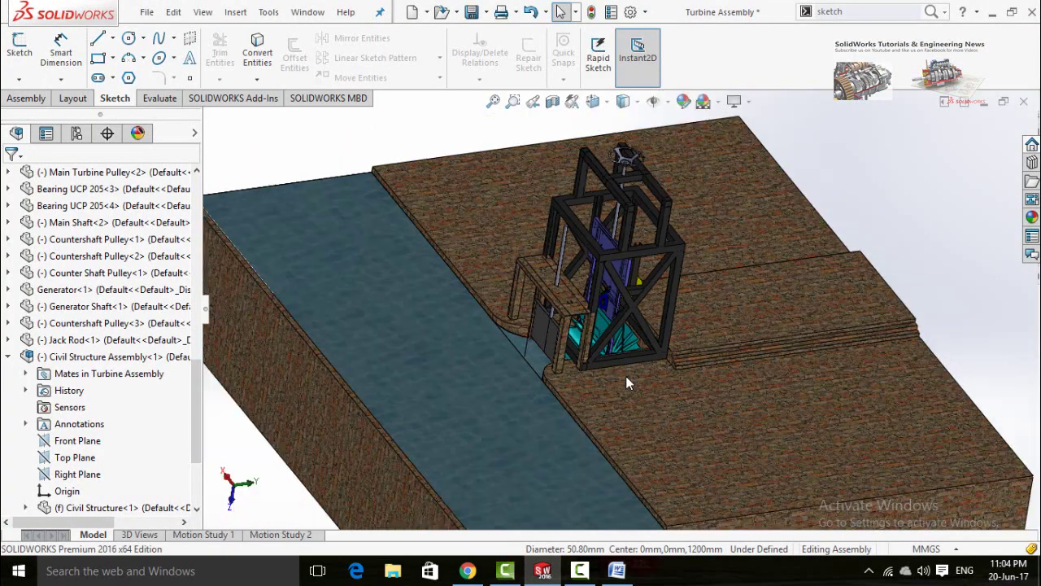
pyautogui.scroll(3, 642, 339)
pyautogui.scroll(-8, 603, 388)
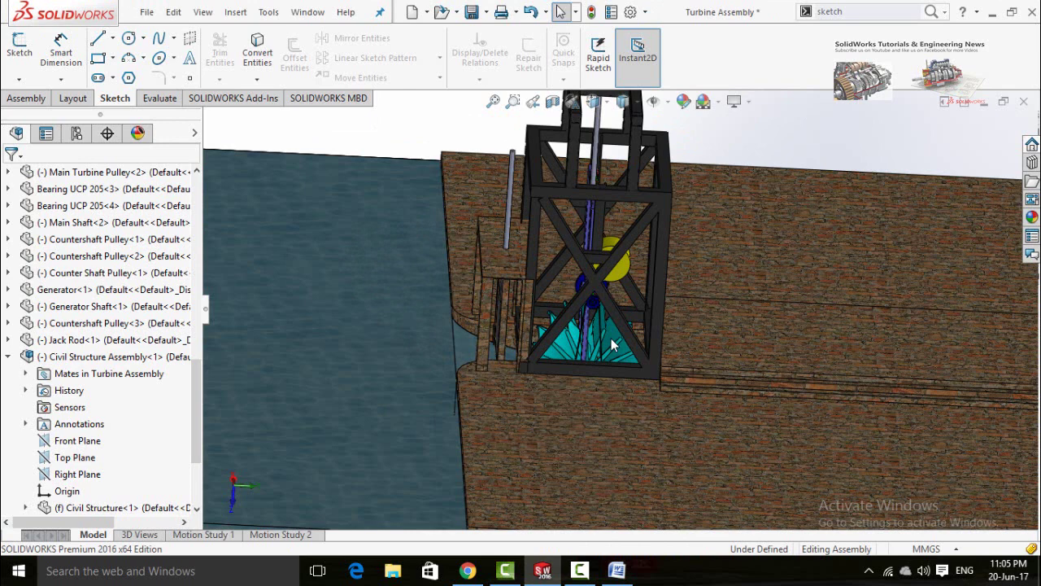
pyautogui.click(614, 345)
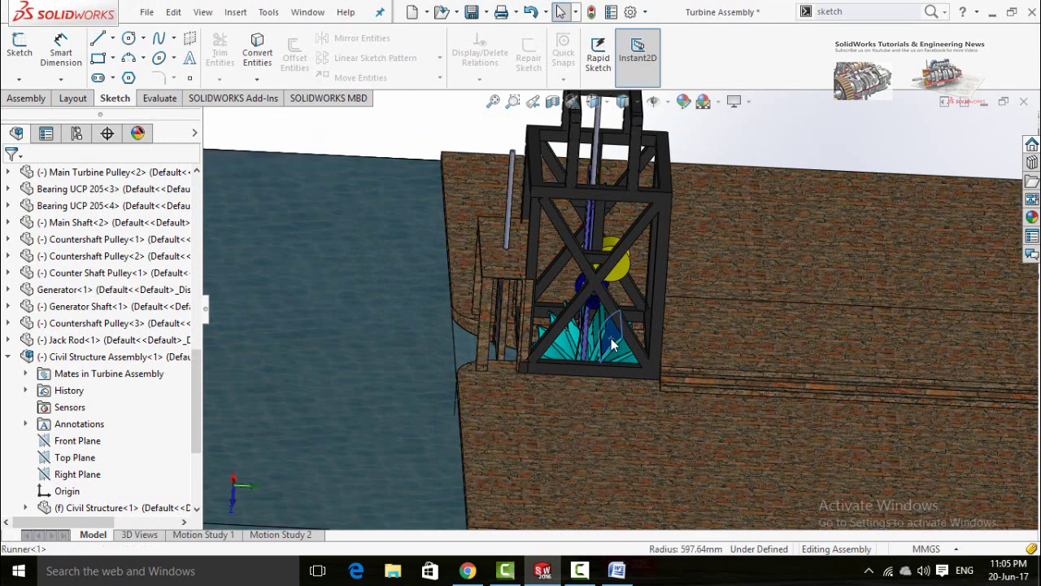
pyautogui.rightClick(614, 344)
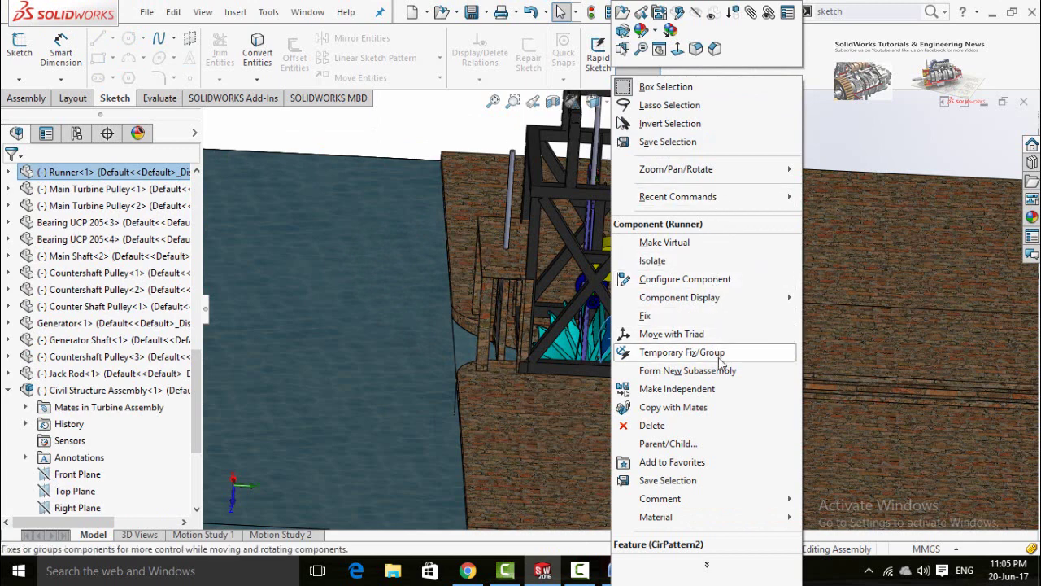
pyautogui.click(706, 567)
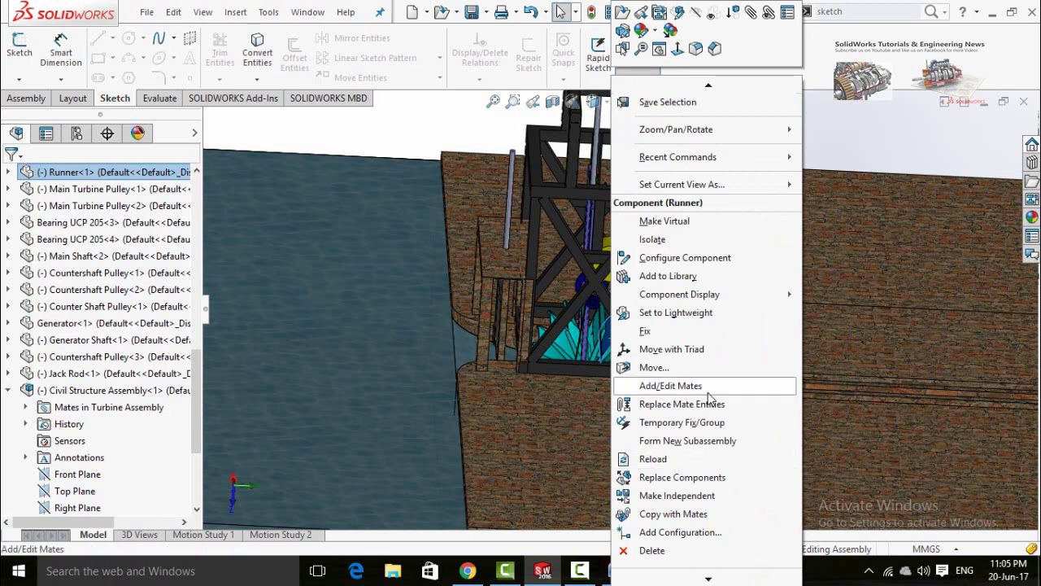
pyautogui.moveTo(708, 579)
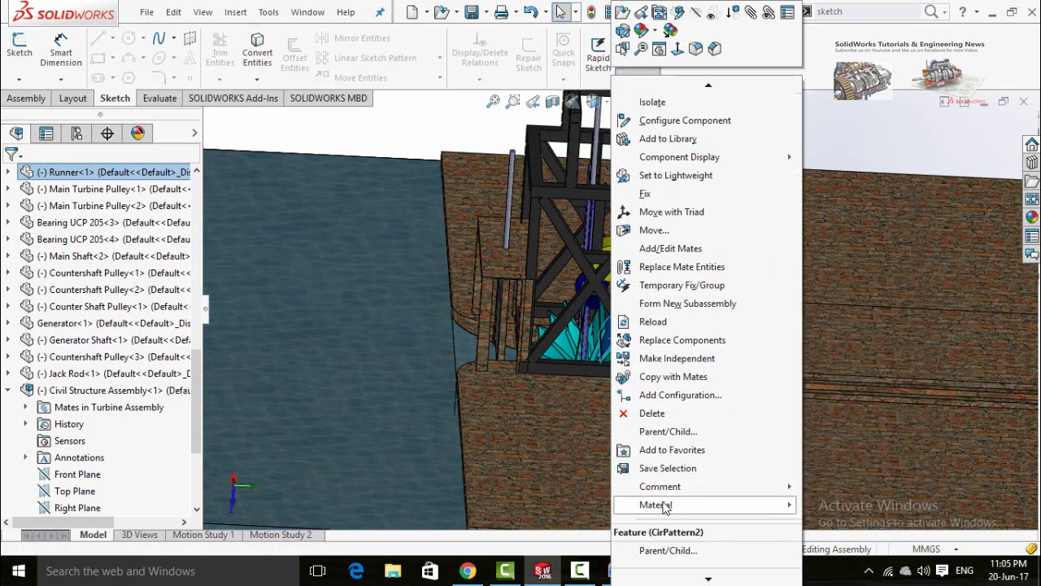
pyautogui.moveTo(672, 506)
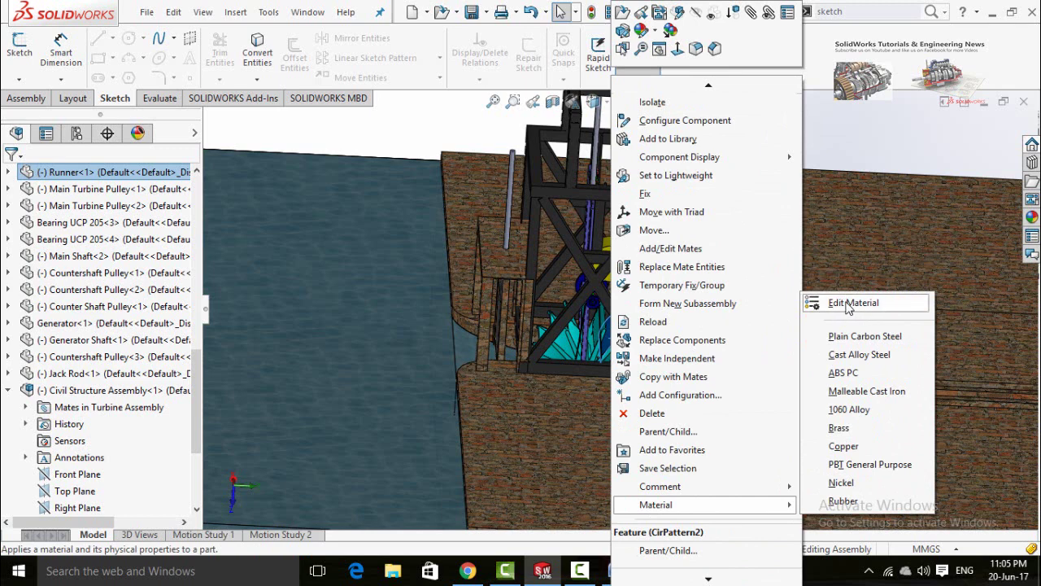
pyautogui.click(846, 305)
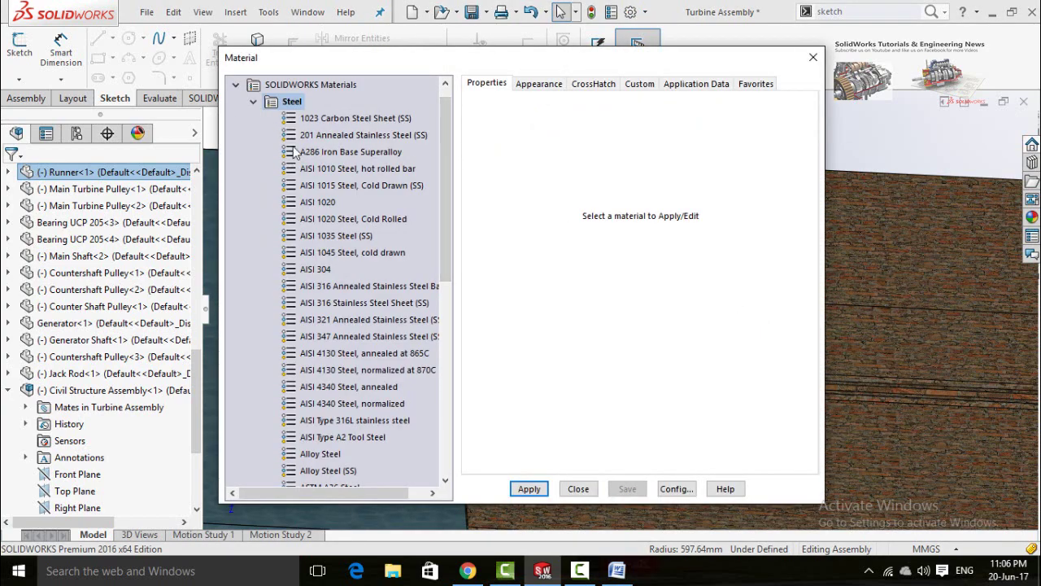
# Apply PVC 0.007 Plasticized from the Plastics category to the Runner and close the material editor.
pyautogui.scroll(-8, 313, 160)
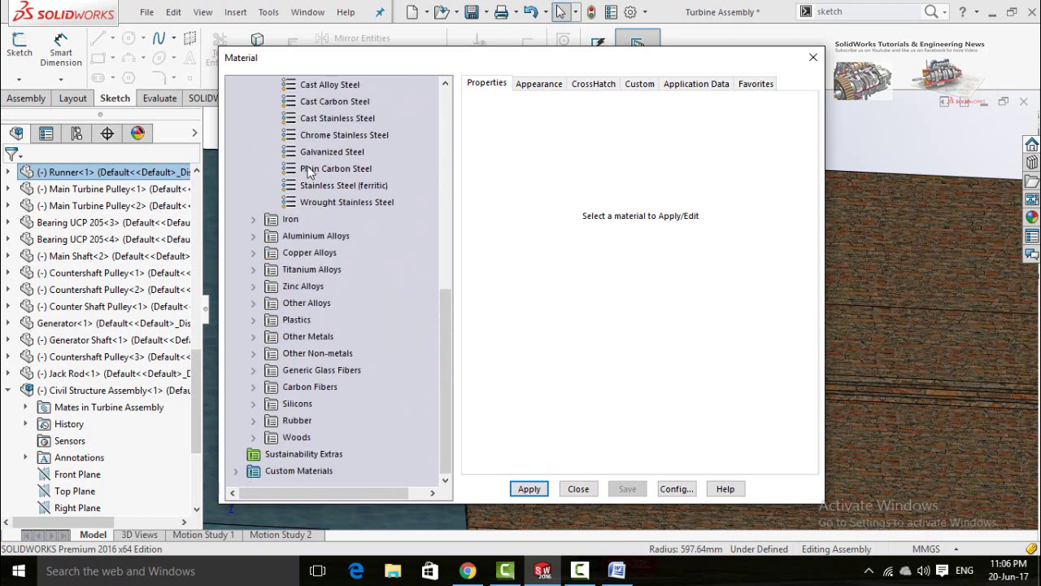
pyautogui.scroll(6, 307, 177)
pyautogui.scroll(3, 307, 177)
pyautogui.click(254, 119)
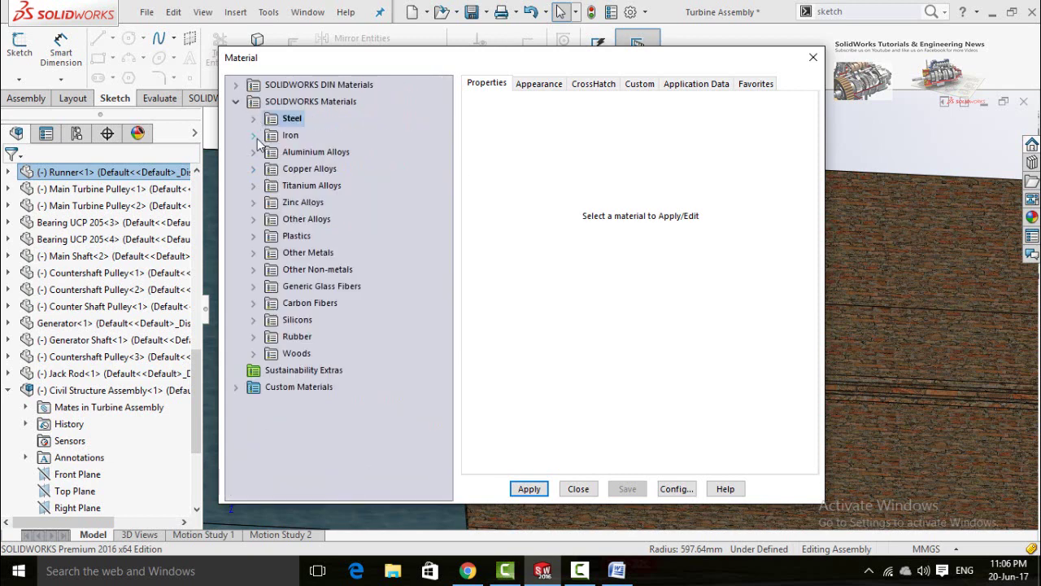
pyautogui.click(253, 236)
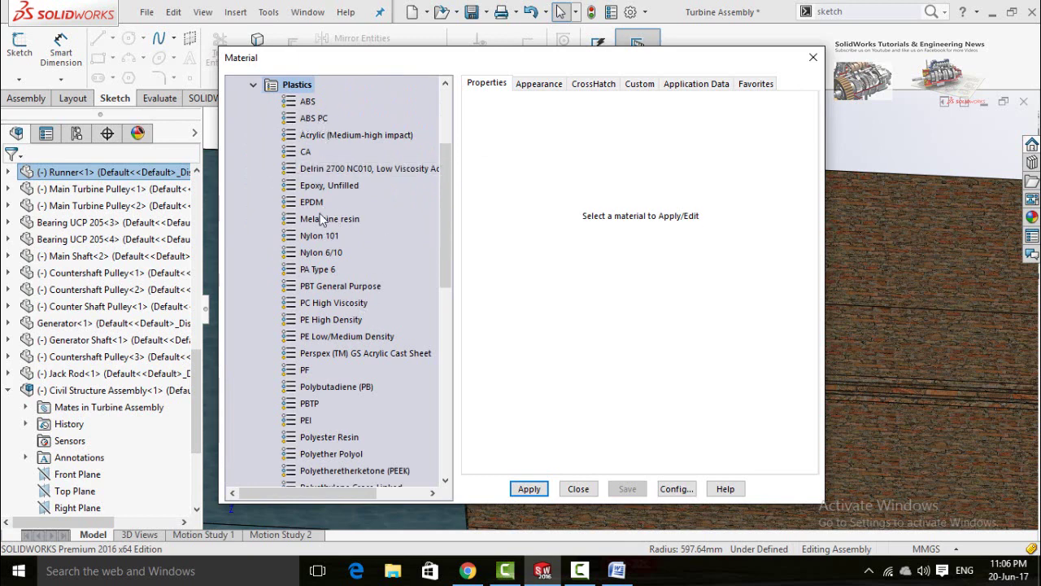
pyautogui.scroll(-2, 376, 273)
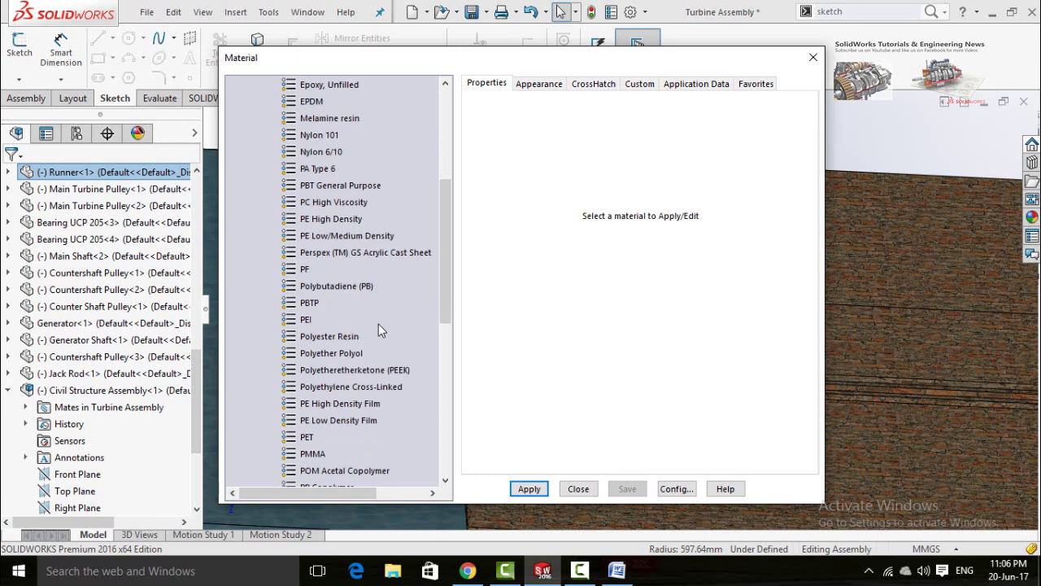
pyautogui.scroll(-2, 378, 323)
pyautogui.scroll(-4, 362, 407)
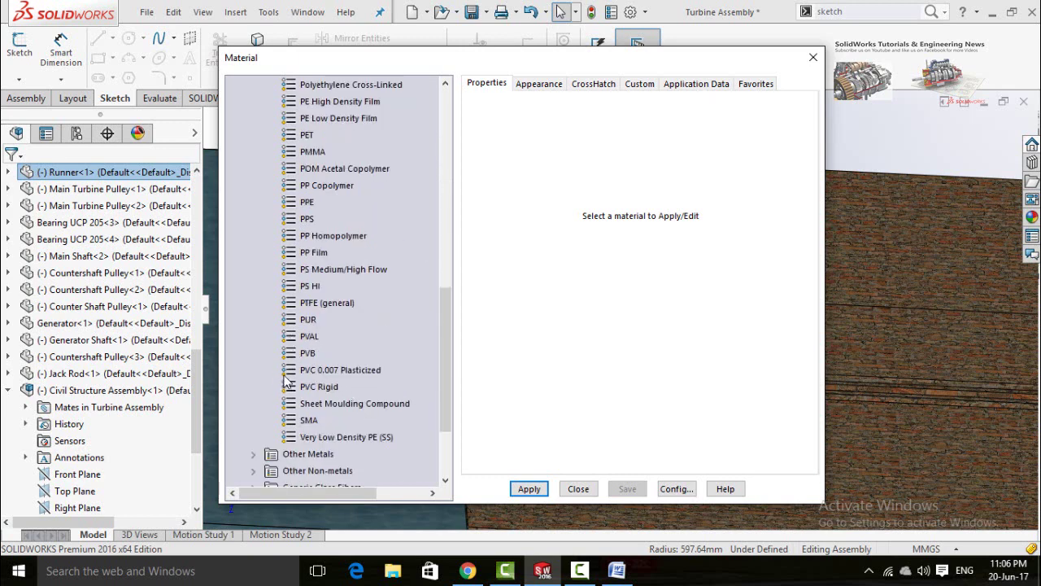
pyautogui.click(341, 371)
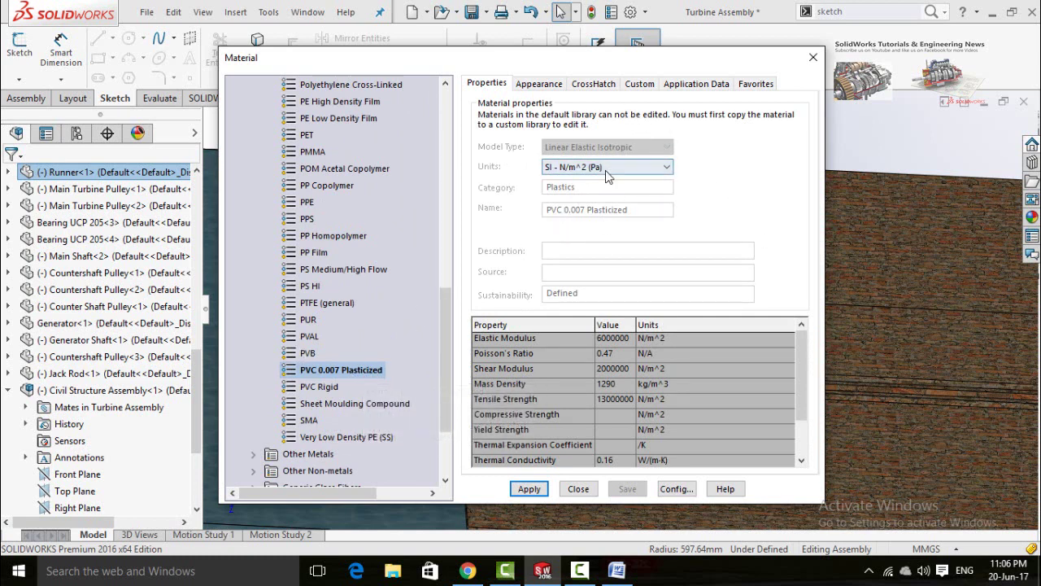
pyautogui.click(529, 489)
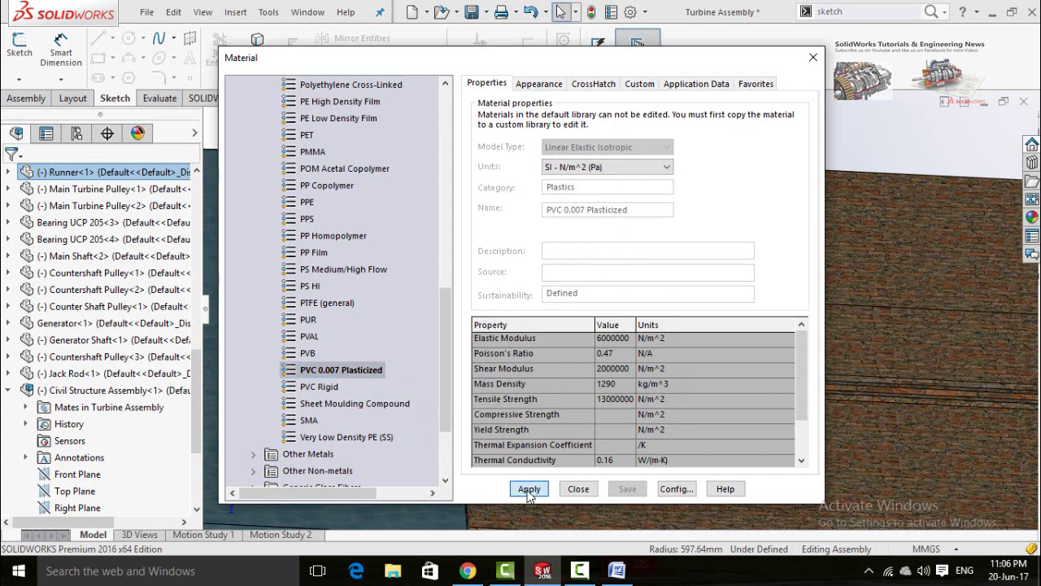
pyautogui.click(578, 488)
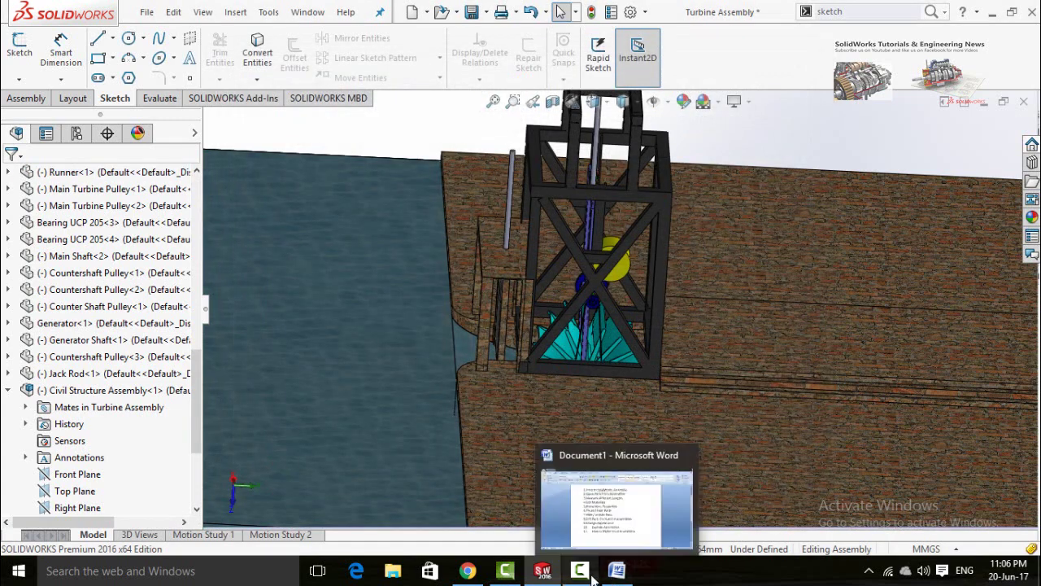
# Highlight the "Know Mass Properties" item in the Word outline and return to the Turbine Assembly in SOLIDWORKS.
pyautogui.click(616, 570)
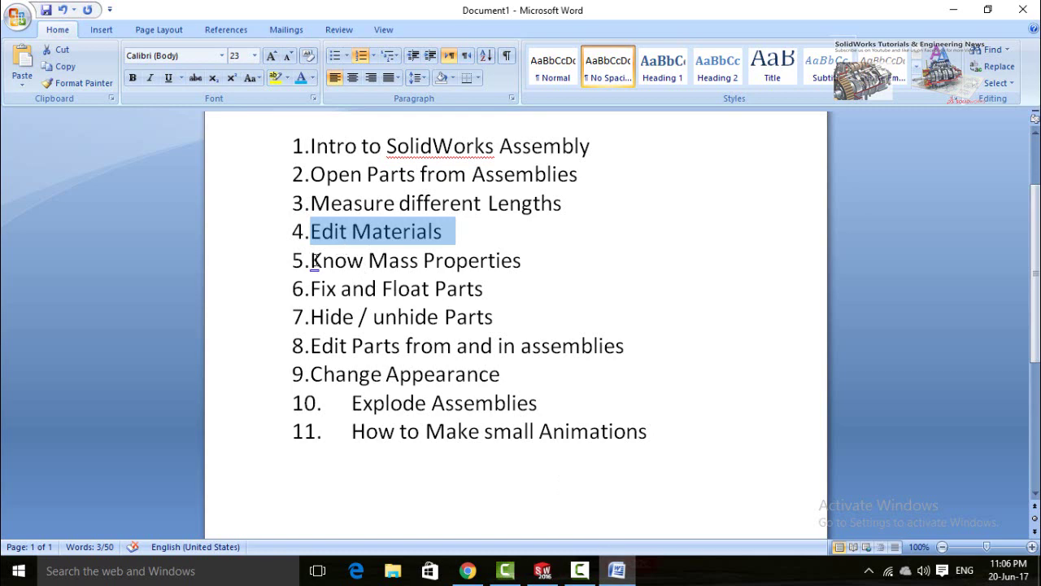
pyautogui.moveTo(311, 260); pyautogui.dragTo(510, 271)
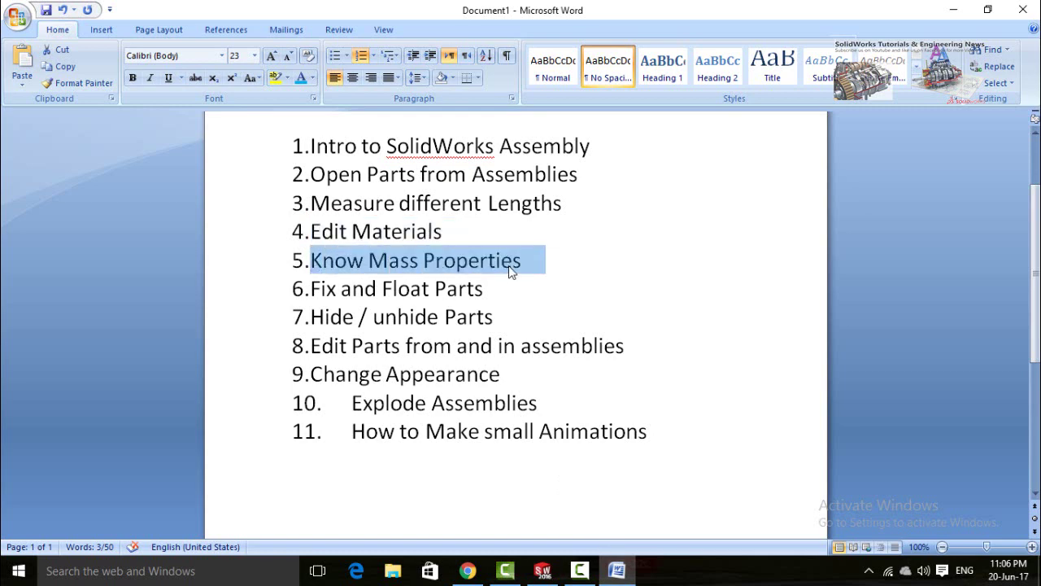
pyautogui.click(542, 570)
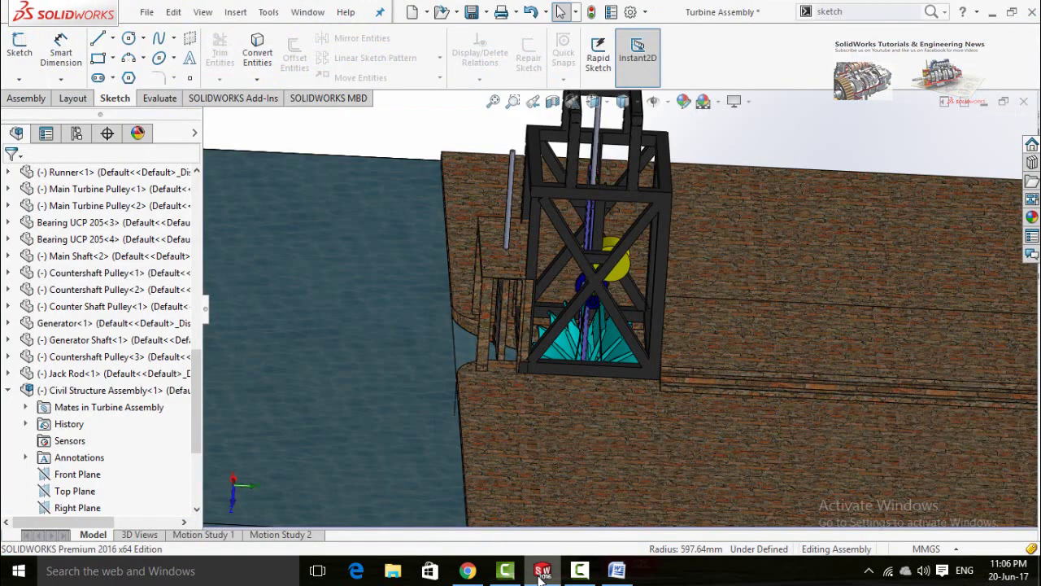
# Open the Runner part from the assembly in its own window.
pyautogui.click(611, 344)
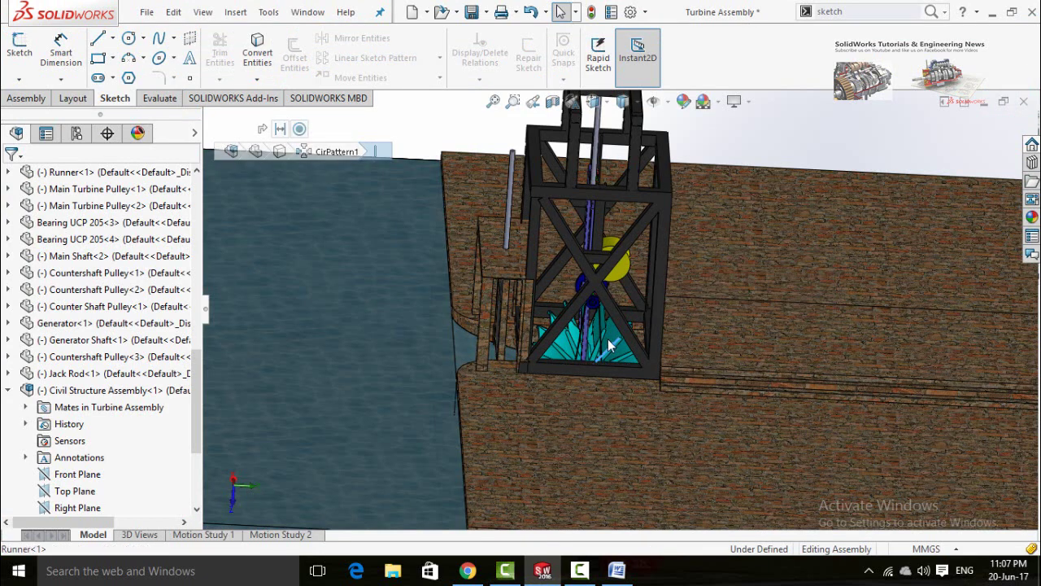
pyautogui.click(615, 340)
pyautogui.click(649, 254)
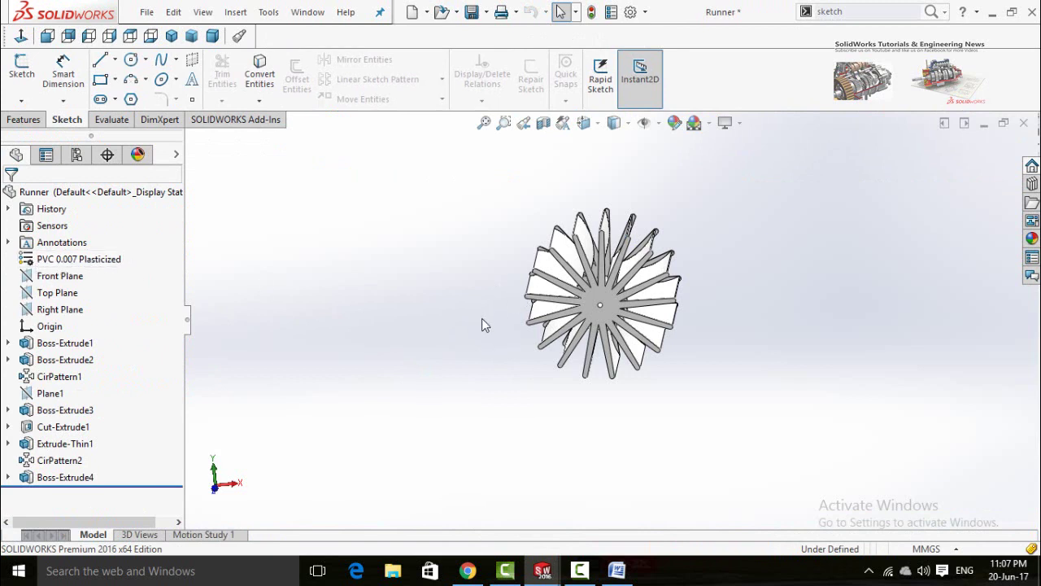
# Calculate the Runner's mass properties, highlight its mass value, and close the report.
pyautogui.click(112, 122)
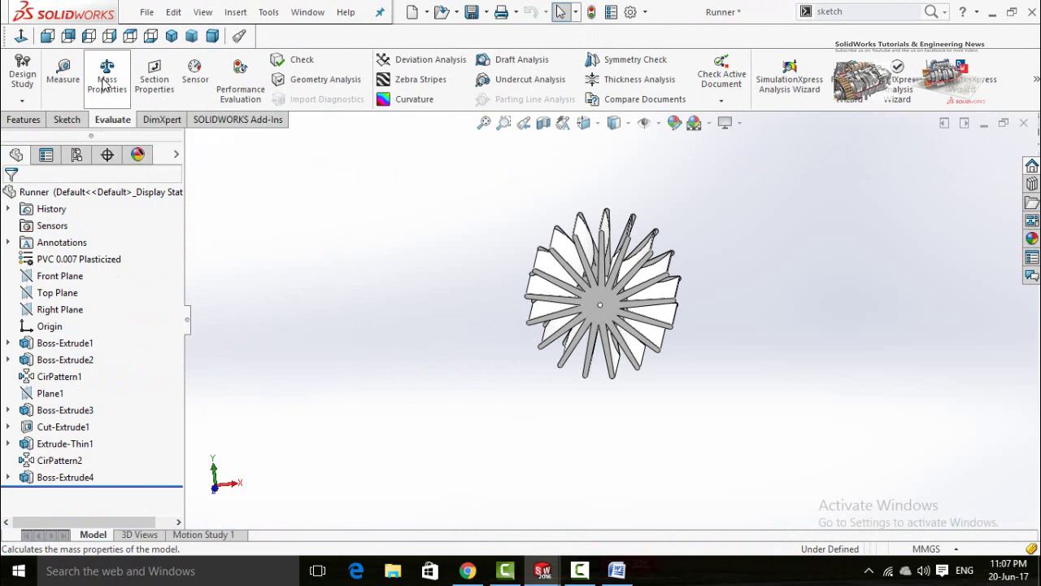
pyautogui.click(106, 81)
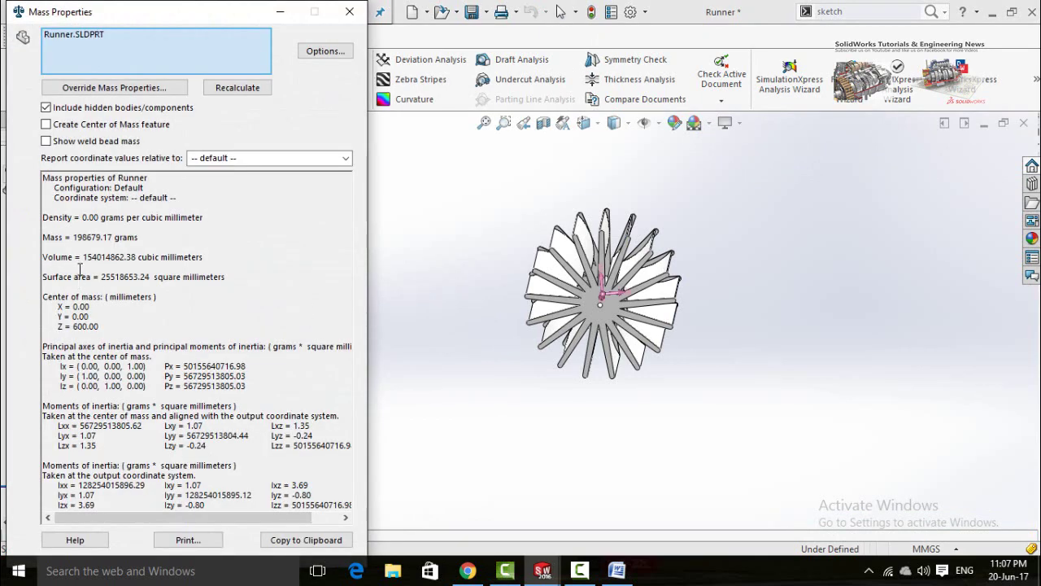
pyautogui.moveTo(74, 237); pyautogui.dragTo(147, 237)
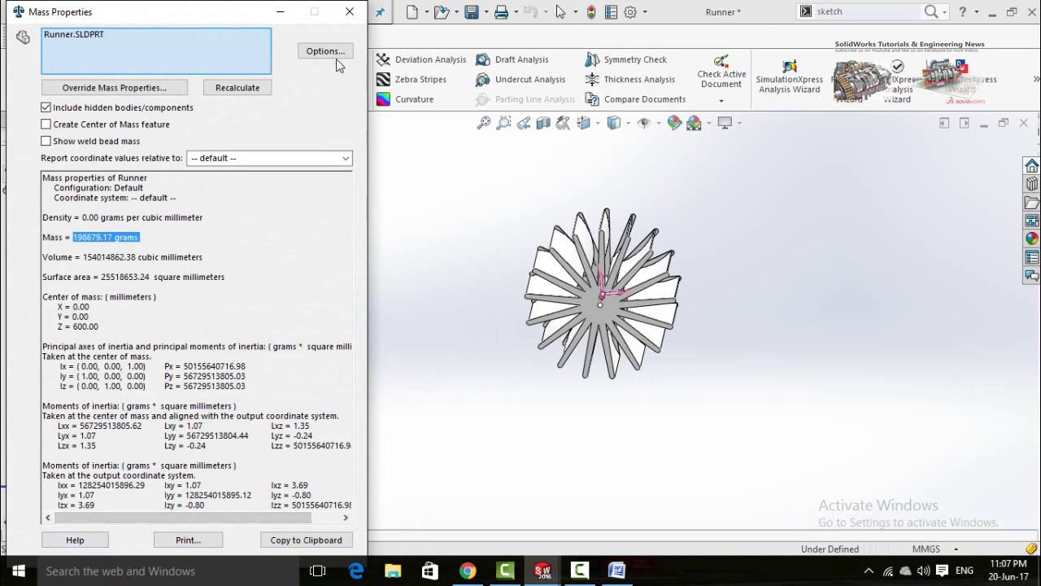
pyautogui.click(347, 17)
# Switch the Runner's document units to MKS (meter, kilogram, second) and check its mass in the mass properties again.
pyautogui.click(950, 551)
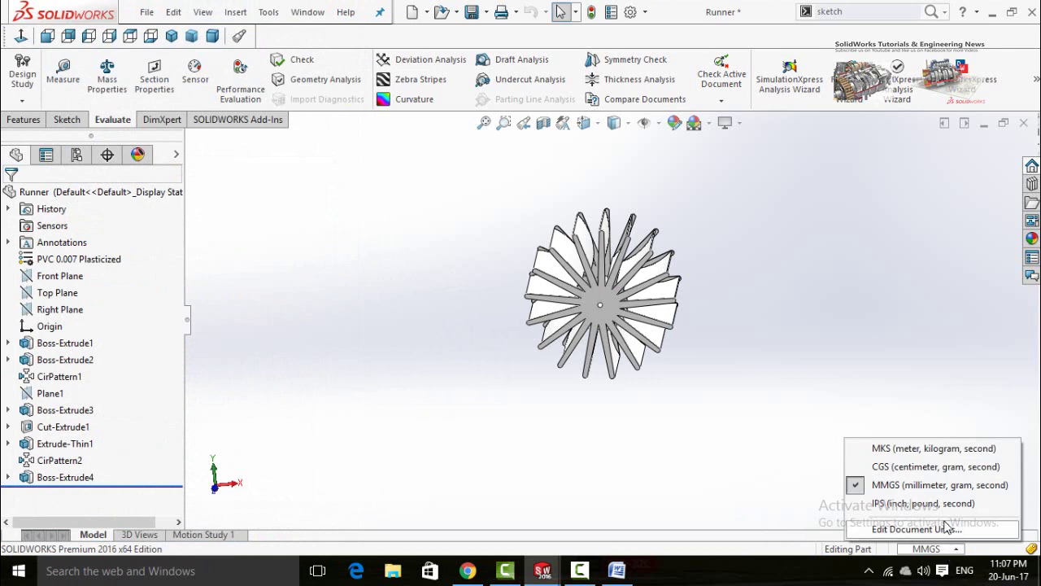
pyautogui.click(948, 451)
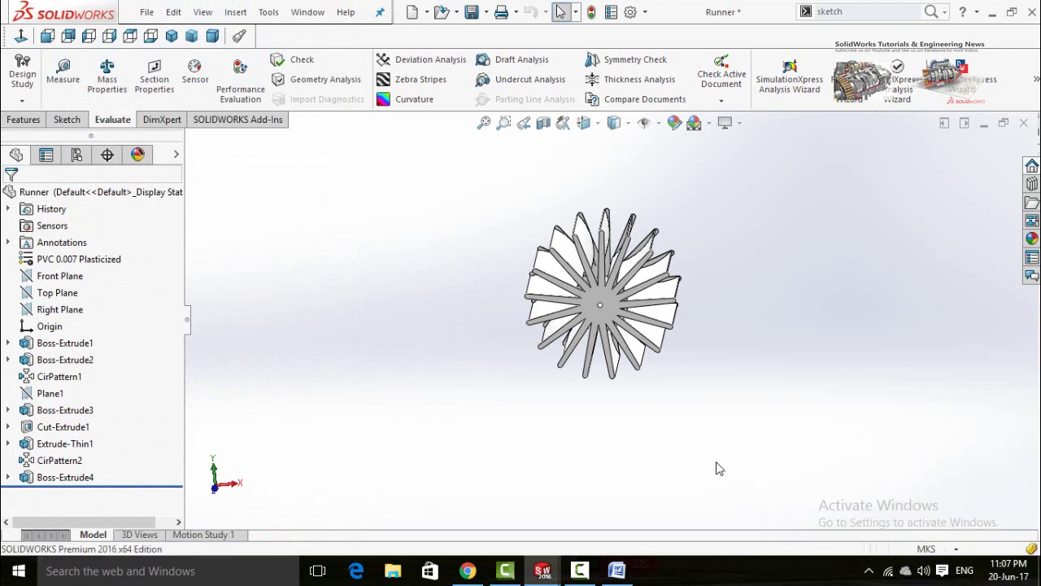
pyautogui.click(108, 77)
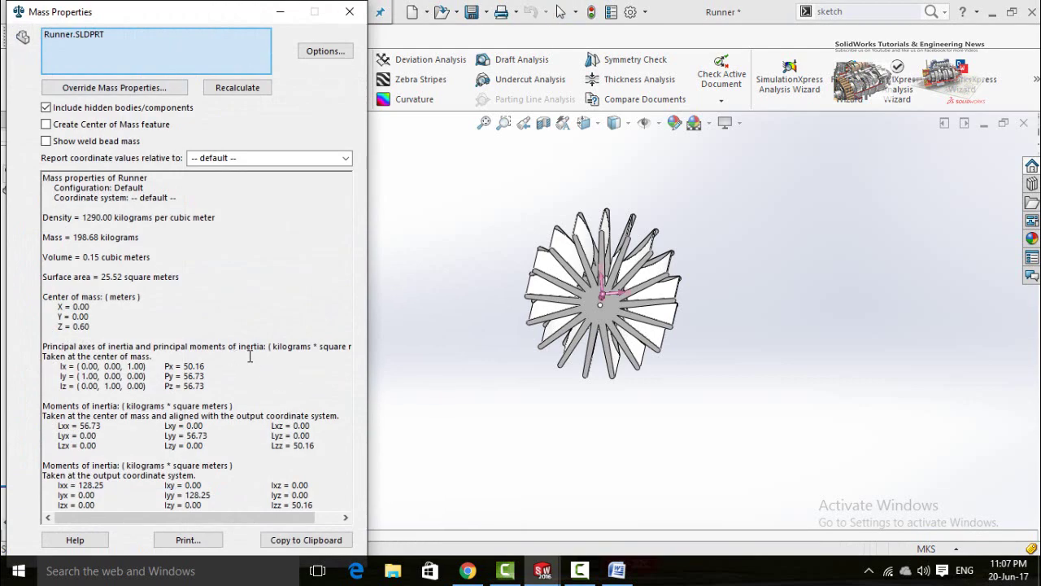
pyautogui.moveTo(75, 236); pyautogui.dragTo(145, 237)
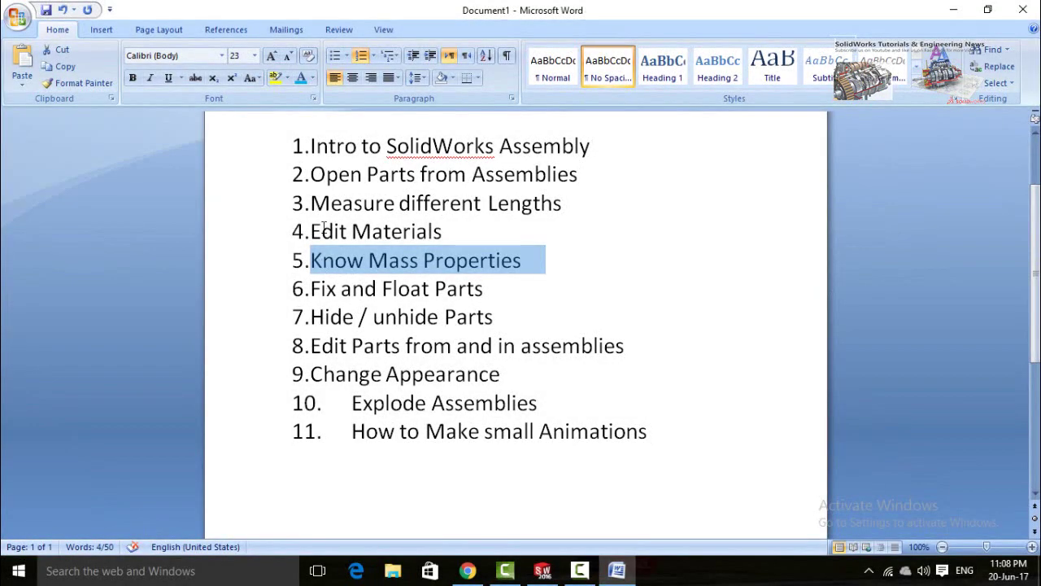
# Go to the "Fix and Float Parts" item in the Word outline.
pyautogui.click(342, 289)
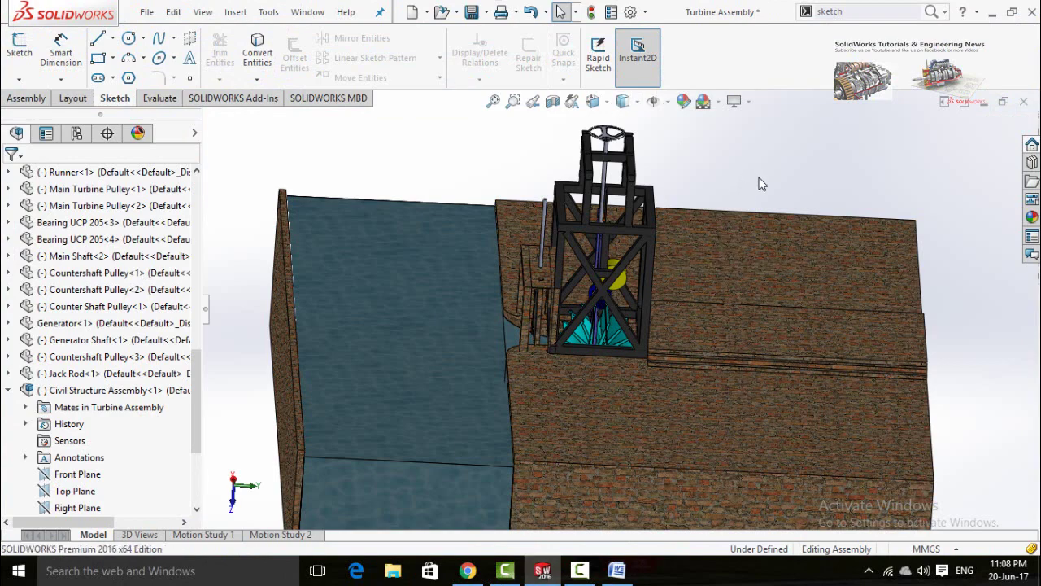
# Select the Runner in the turbine assembly and rotate it about its shaft to test its free movement.
pyautogui.scroll(2, 757, 185)
pyautogui.moveTo(755, 186); pyautogui.dragTo(623, 324, button='middle')
pyautogui.scroll(-2, 622, 324)
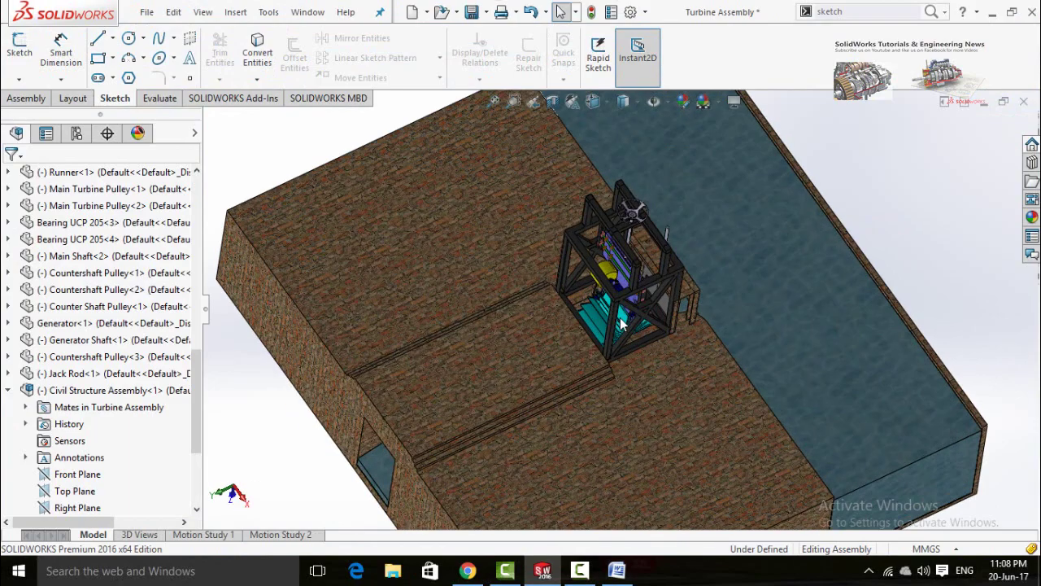
pyautogui.scroll(-5, 622, 323)
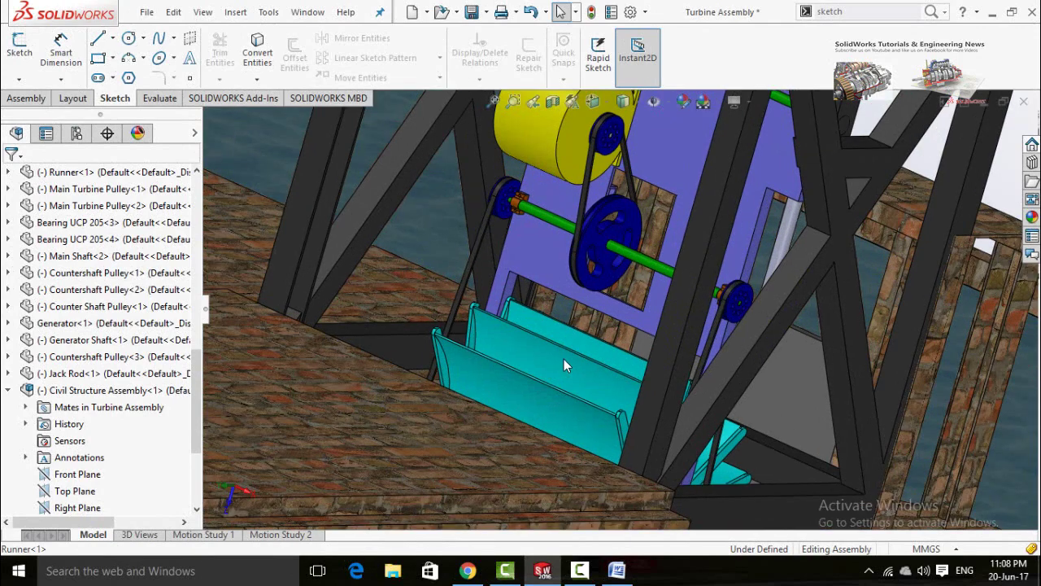
pyautogui.click(566, 365)
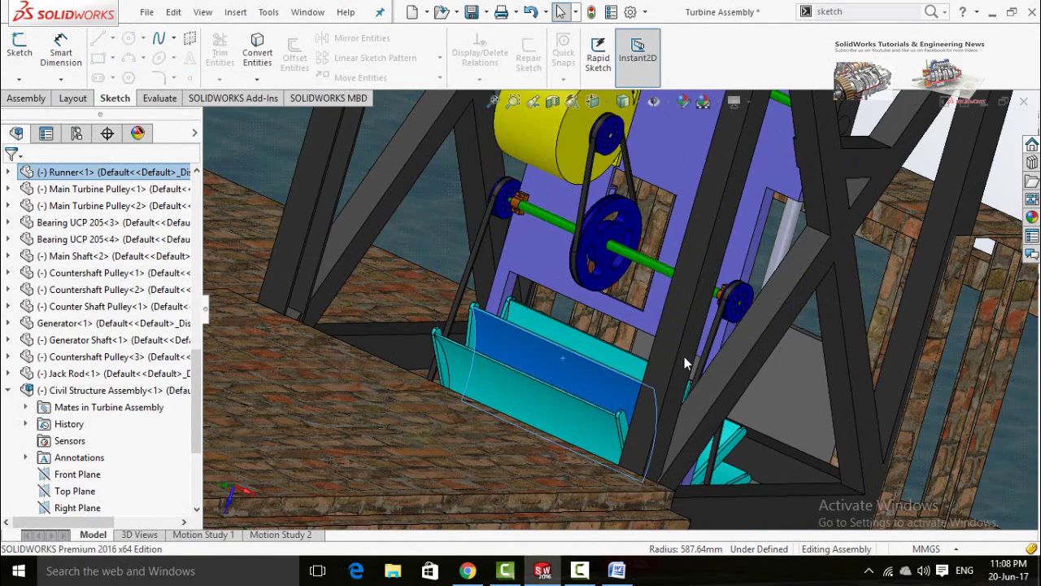
pyautogui.moveTo(705, 362); pyautogui.dragTo(737, 403)
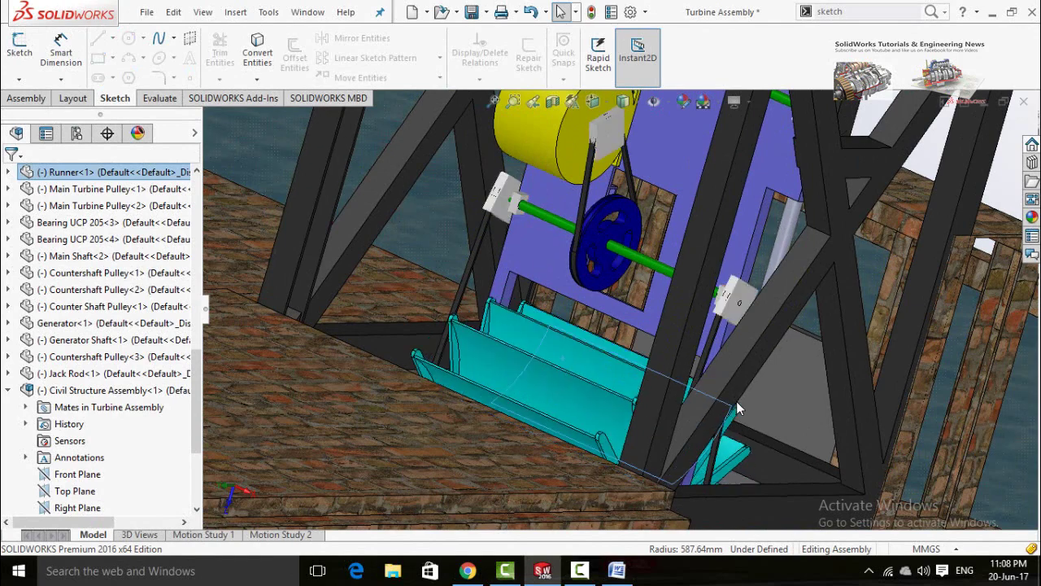
pyautogui.moveTo(741, 441); pyautogui.dragTo(625, 210)
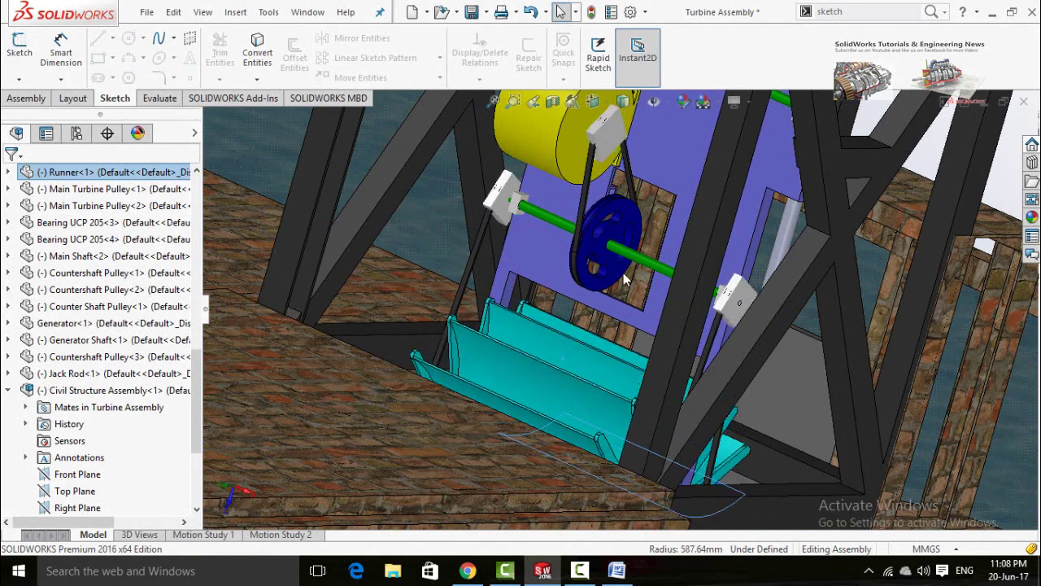
pyautogui.moveTo(625, 278); pyautogui.dragTo(600, 443)
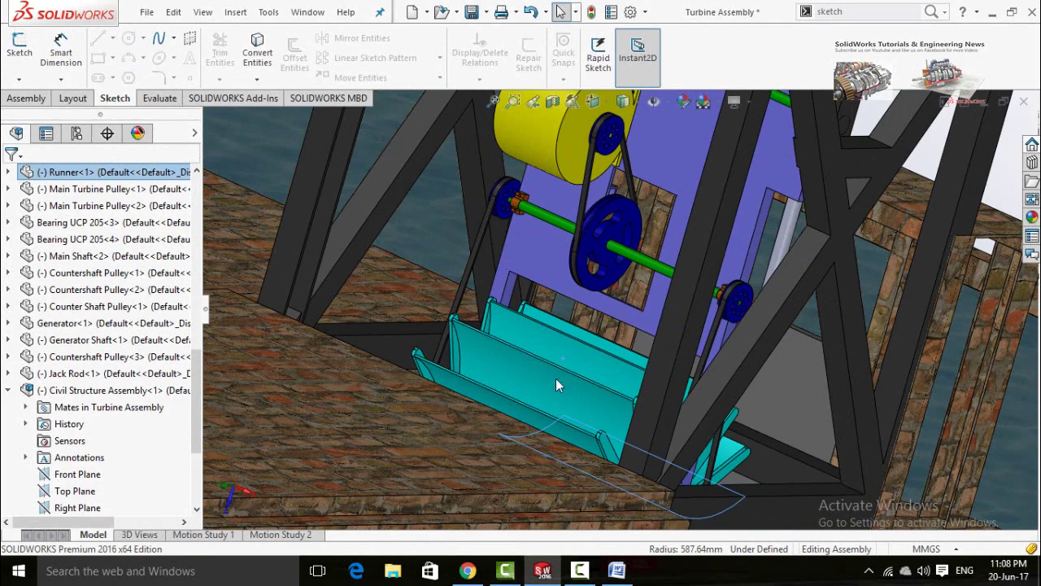
# Fix the Runner in the assembly, dismiss the rebuild report, and try to move the part.
pyautogui.scroll(1, 554, 387)
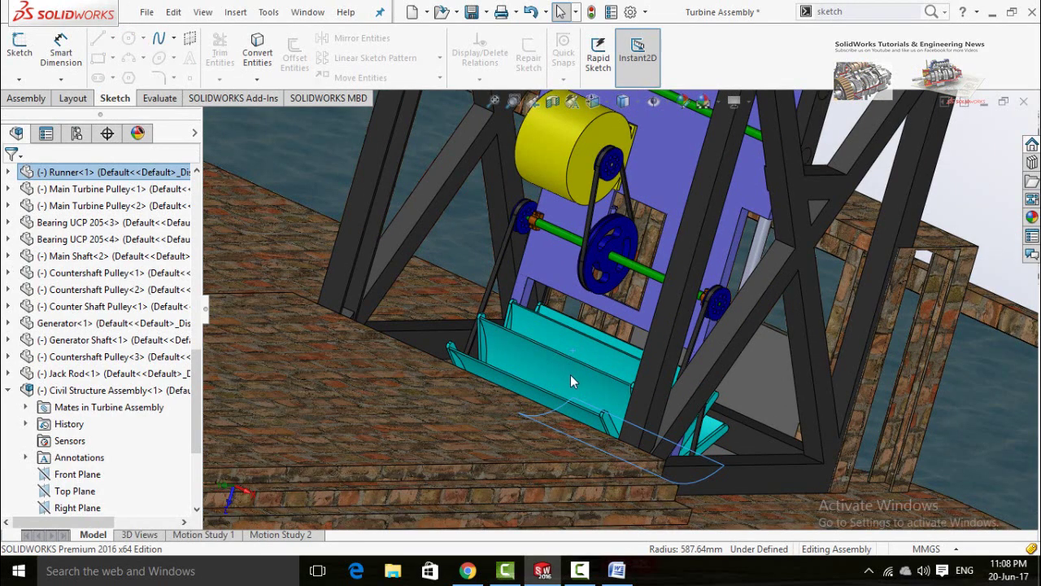
pyautogui.rightClick(570, 376)
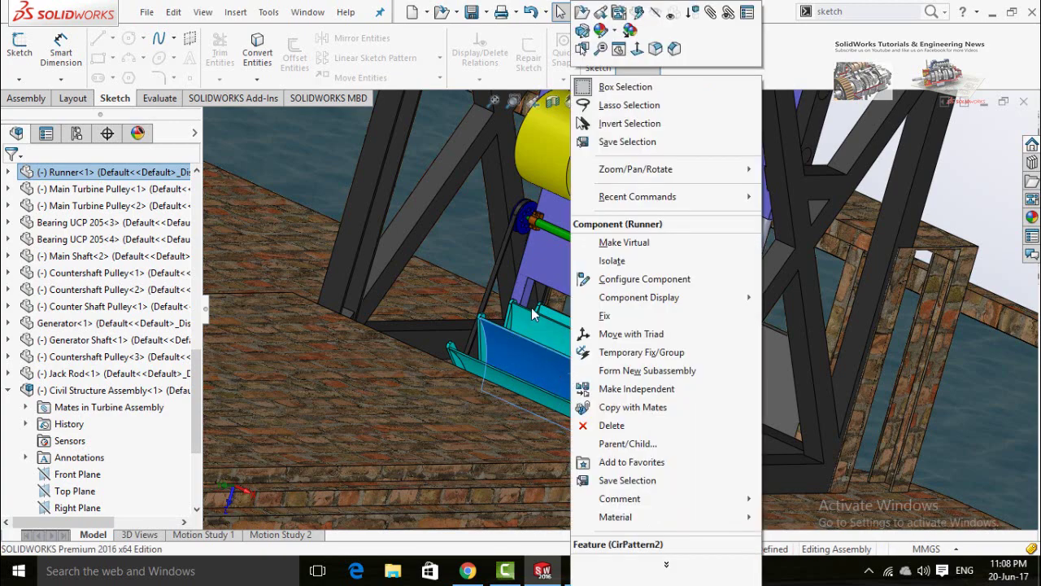
pyautogui.click(614, 323)
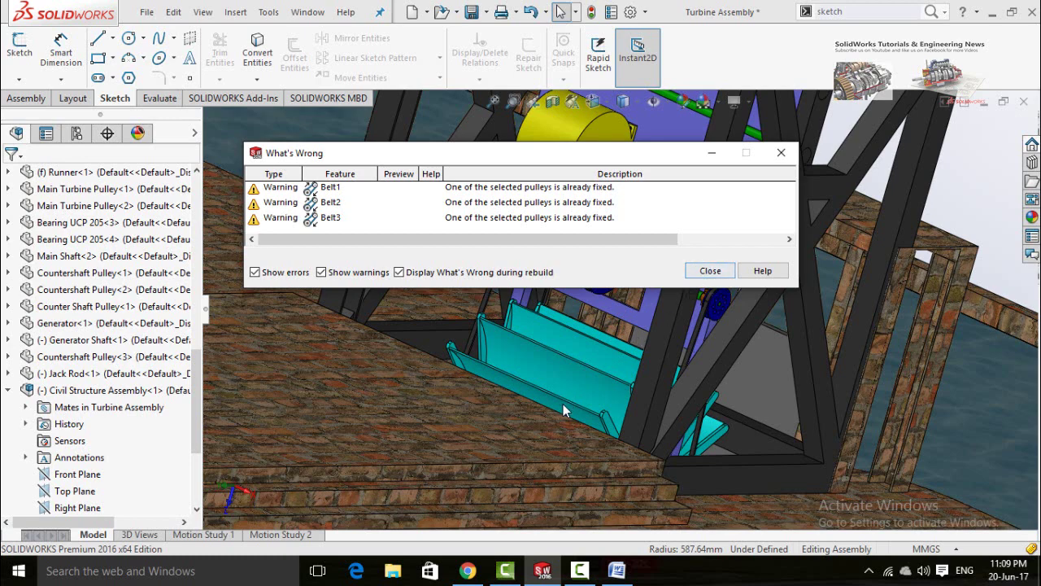
pyautogui.click(710, 272)
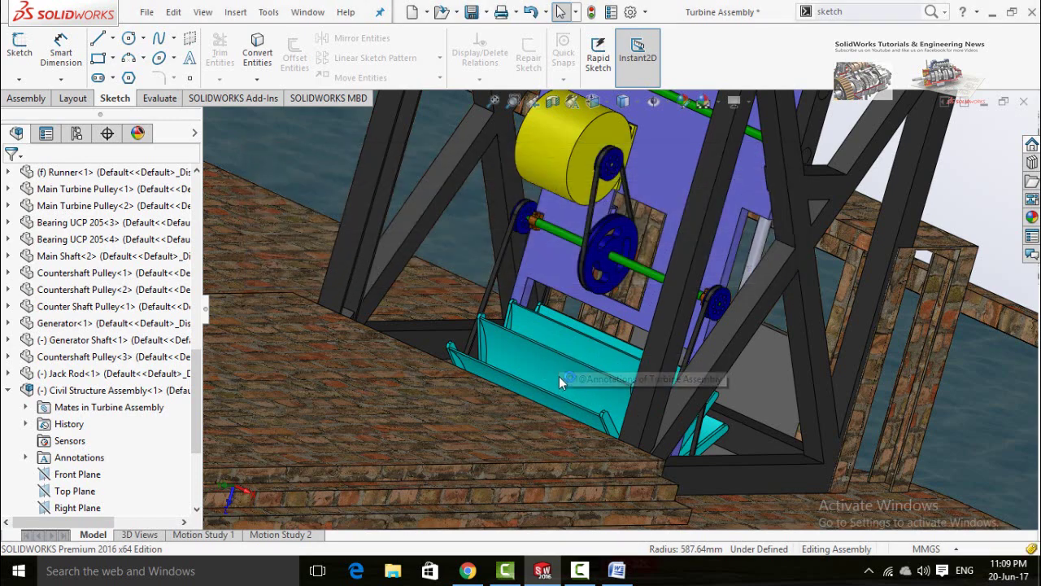
pyautogui.moveTo(575, 360); pyautogui.dragTo(658, 380)
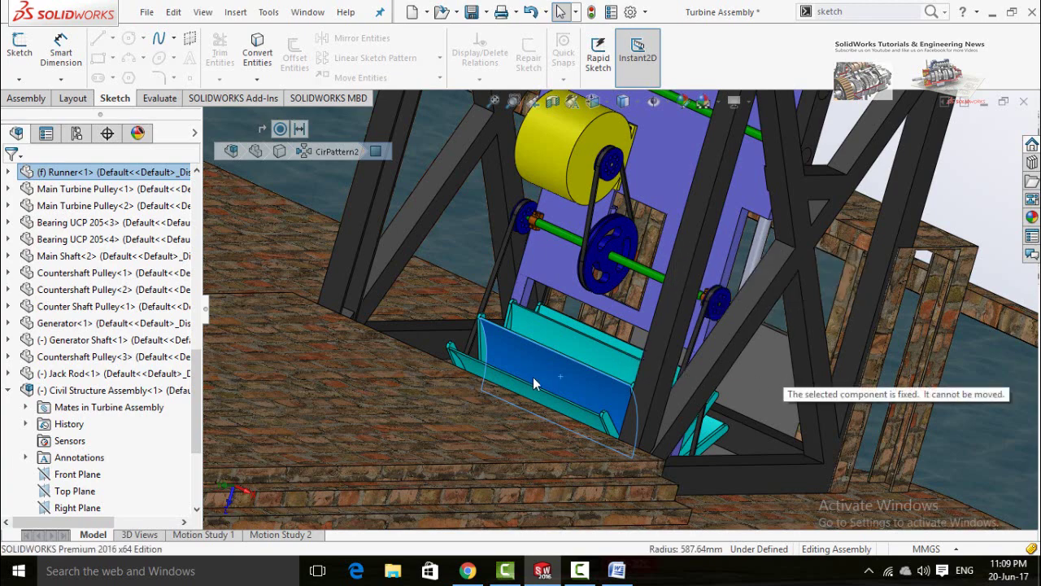
pyautogui.moveTo(574, 374); pyautogui.dragTo(581, 365)
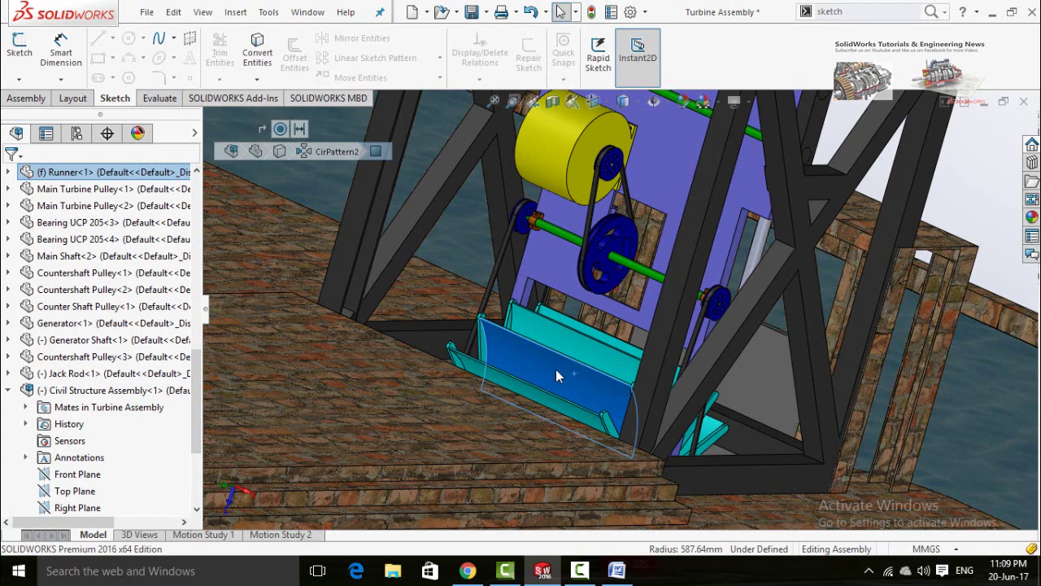
# Float the Runner again and rotate it within the assembly to test its movement.
pyautogui.rightClick(559, 370)
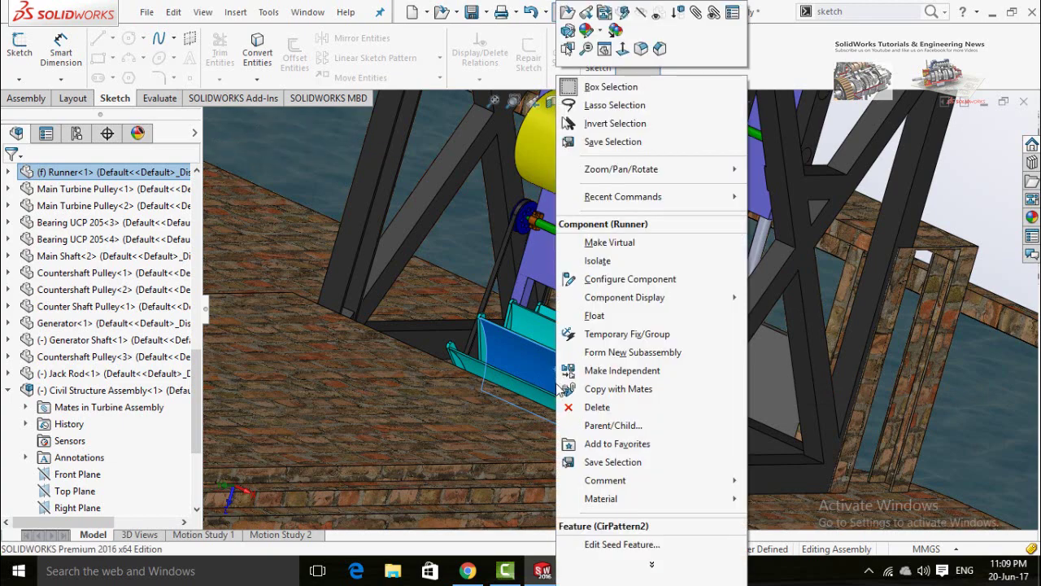
pyautogui.click(622, 318)
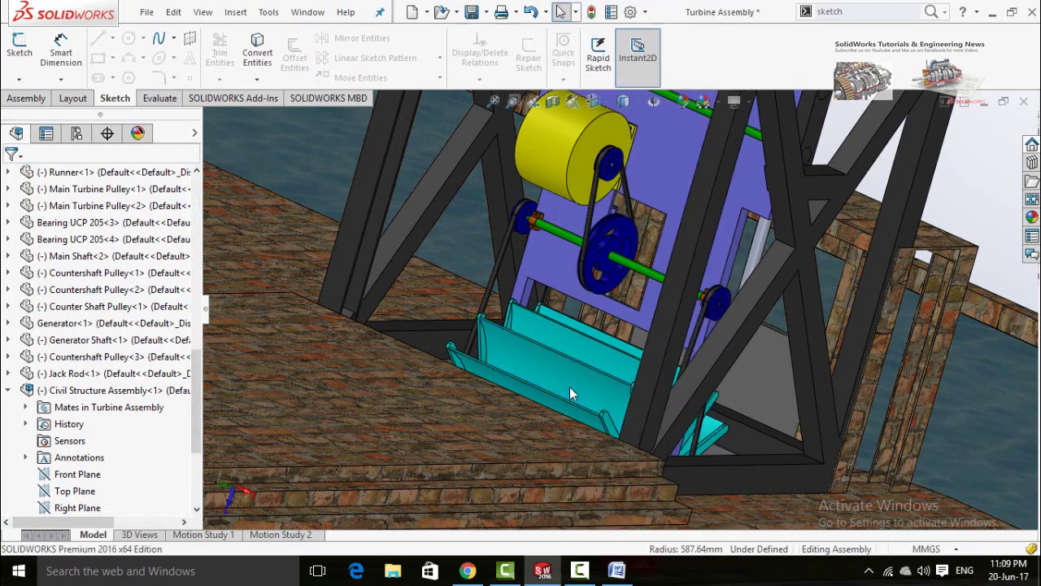
pyautogui.scroll(2, 569, 384)
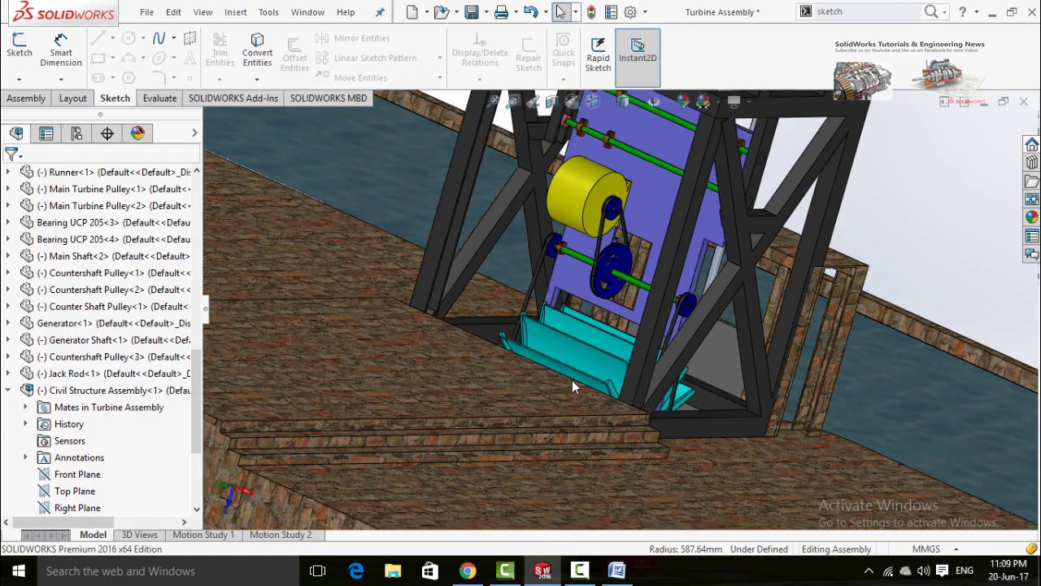
pyautogui.scroll(2, 915, 253)
pyautogui.rightClick(892, 270)
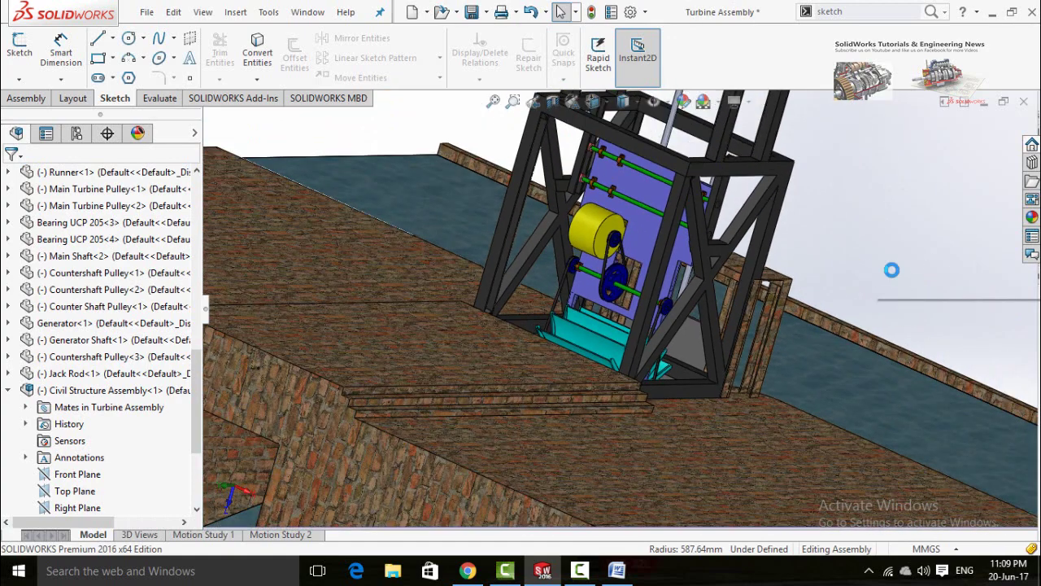
pyautogui.scroll(1, 846, 248)
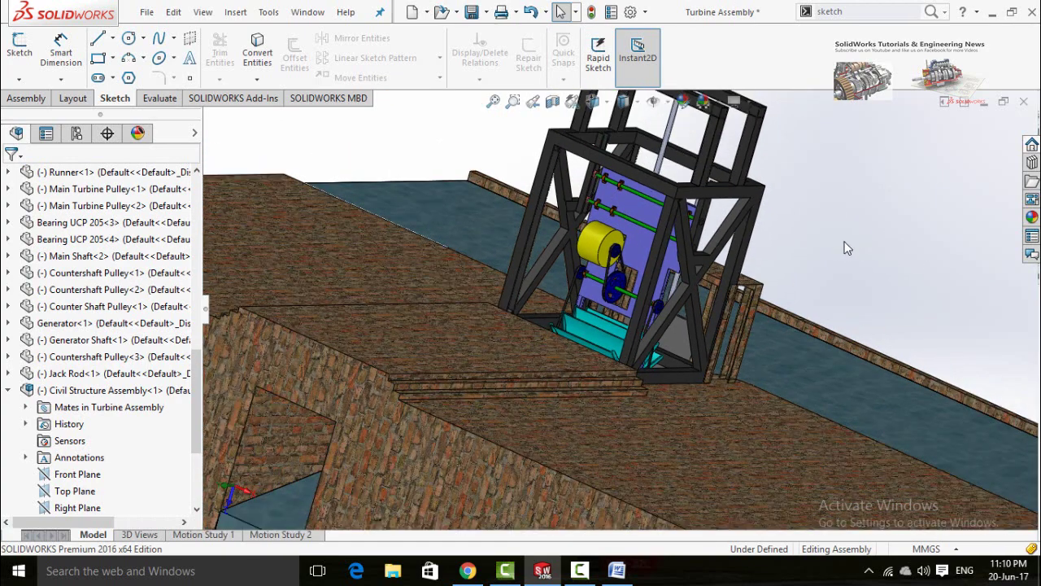
pyautogui.click(612, 332)
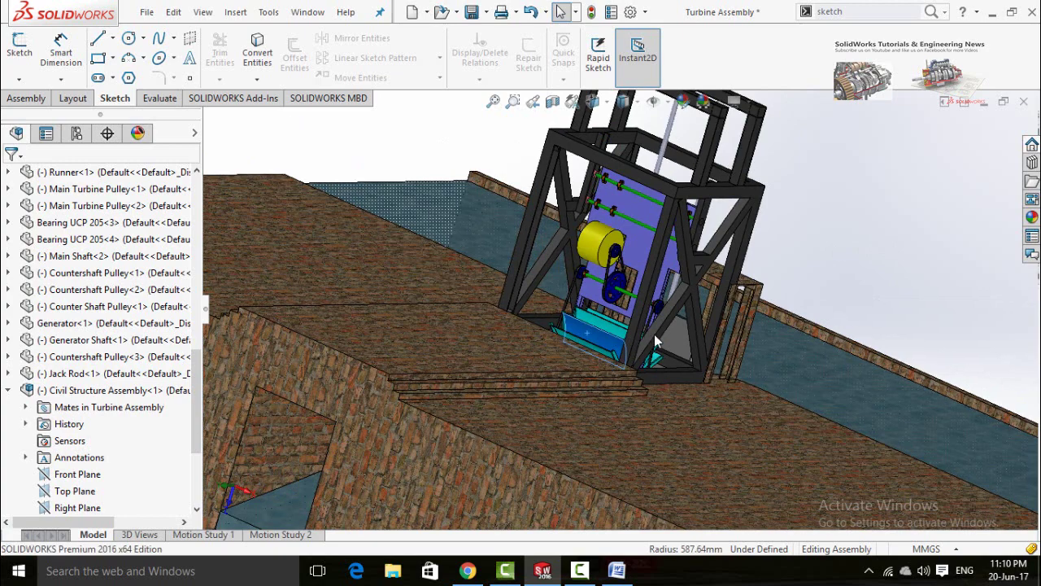
pyautogui.moveTo(671, 342)
pyautogui.mouseDown()
pyautogui.moveTo(691, 393)
pyautogui.moveTo(814, 261)
pyautogui.mouseUp()
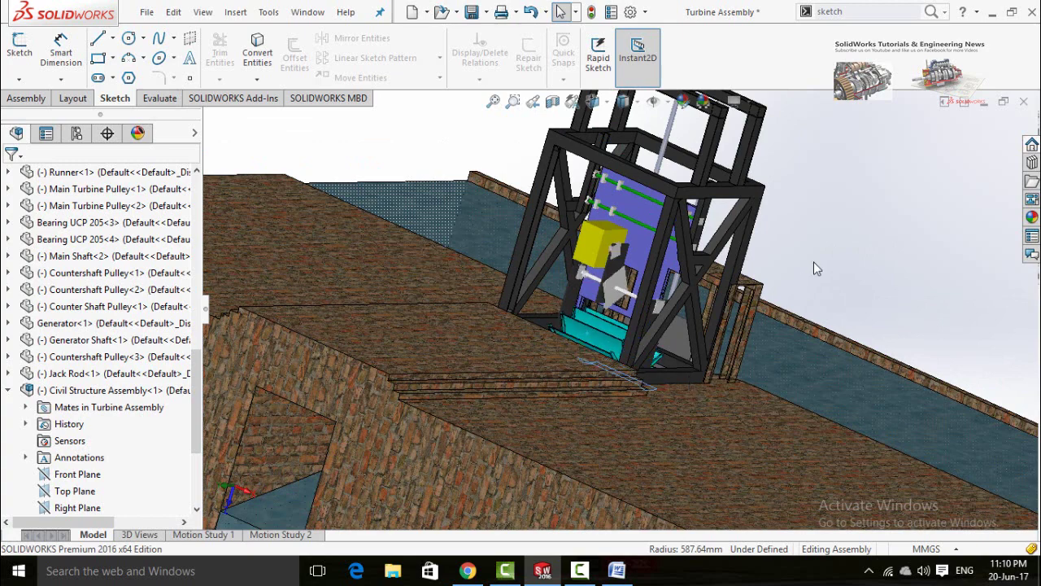
# Highlight the "Hide / unhide Parts" item in the Word outline and return to the assembly in SOLIDWORKS.
pyautogui.click(616, 570)
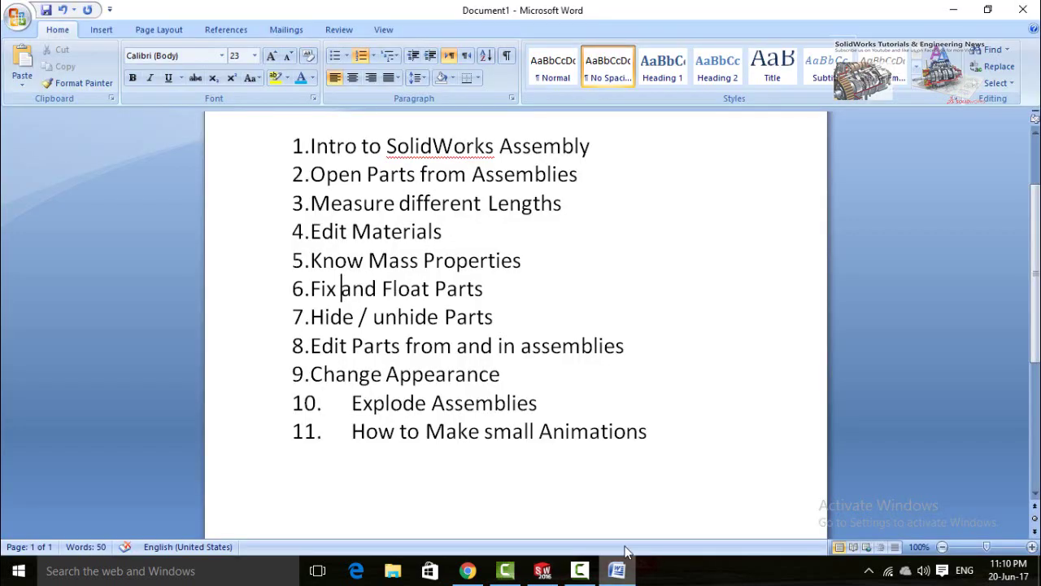
pyautogui.moveTo(311, 317); pyautogui.dragTo(464, 326)
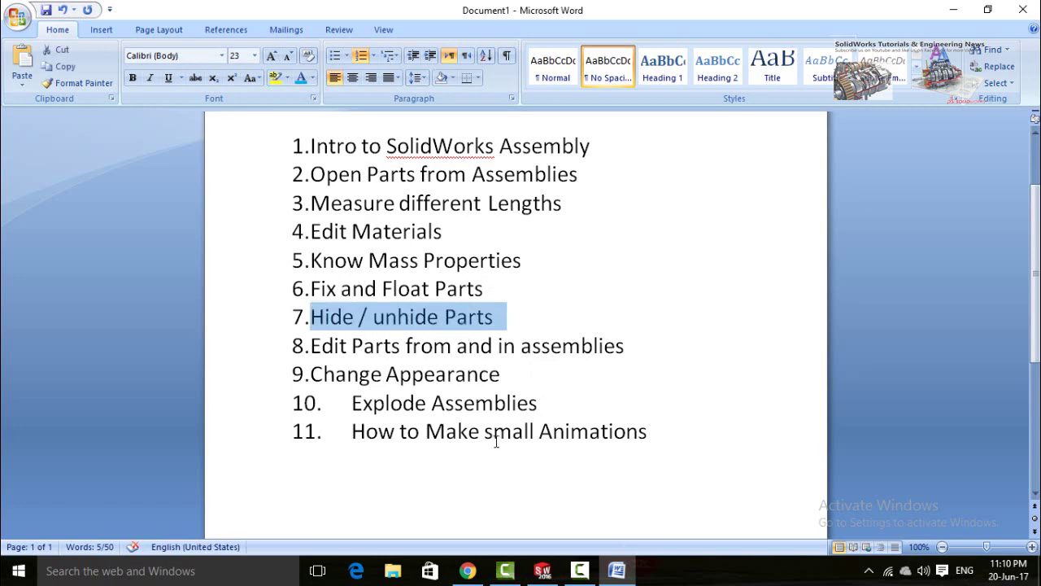
pyautogui.click(543, 570)
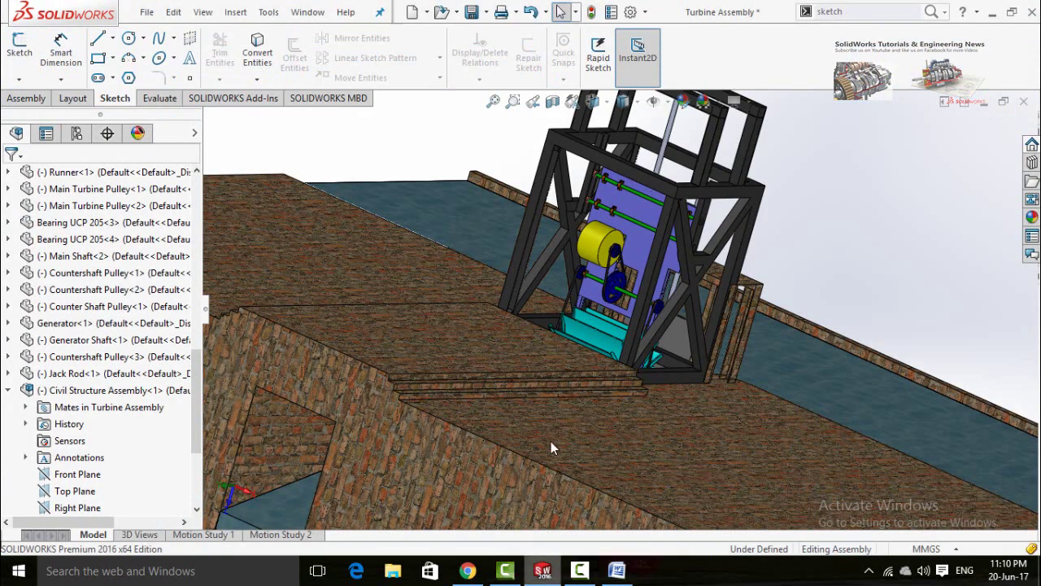
# Hide the Civil Structure component in the turbine assembly.
pyautogui.scroll(10, 556, 418)
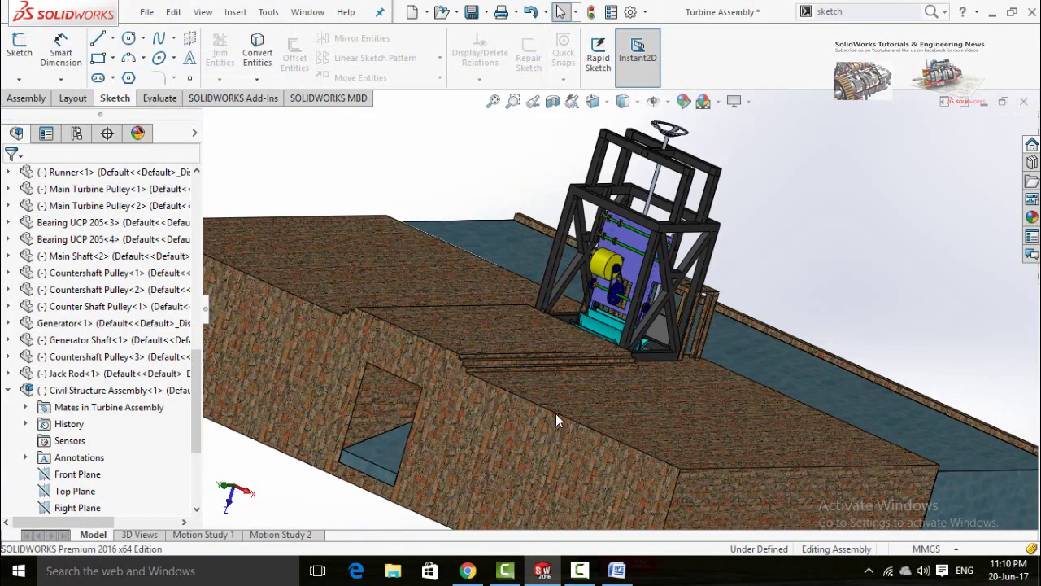
pyautogui.moveTo(561, 447); pyautogui.dragTo(525, 442, button='middle')
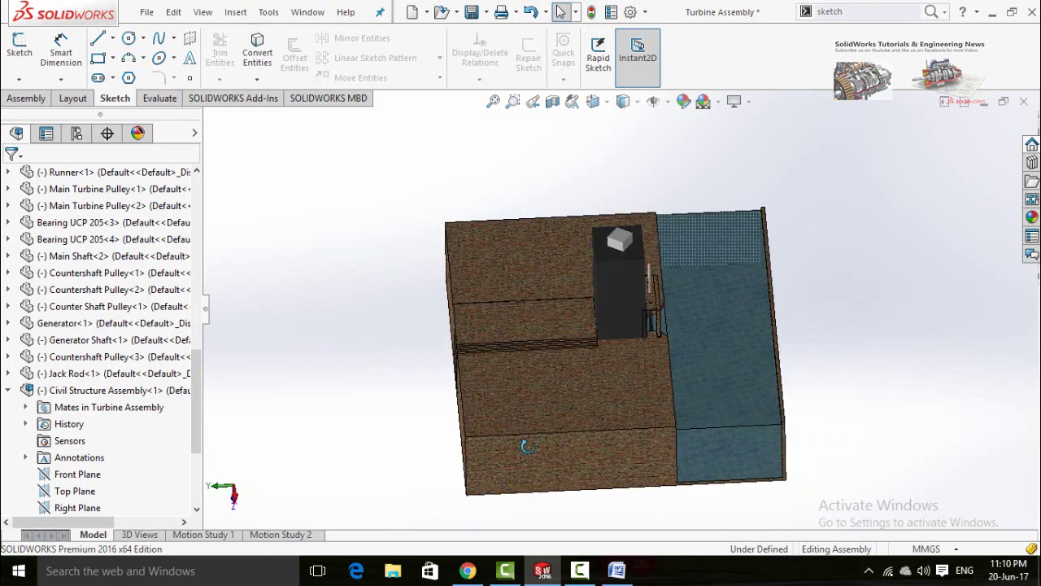
pyautogui.click(545, 401)
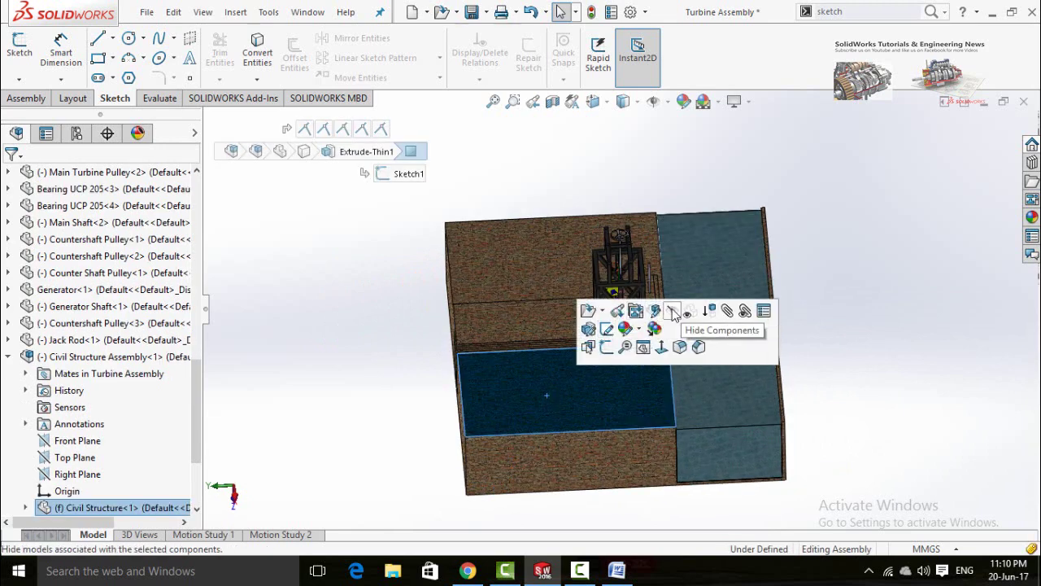
pyautogui.click(672, 310)
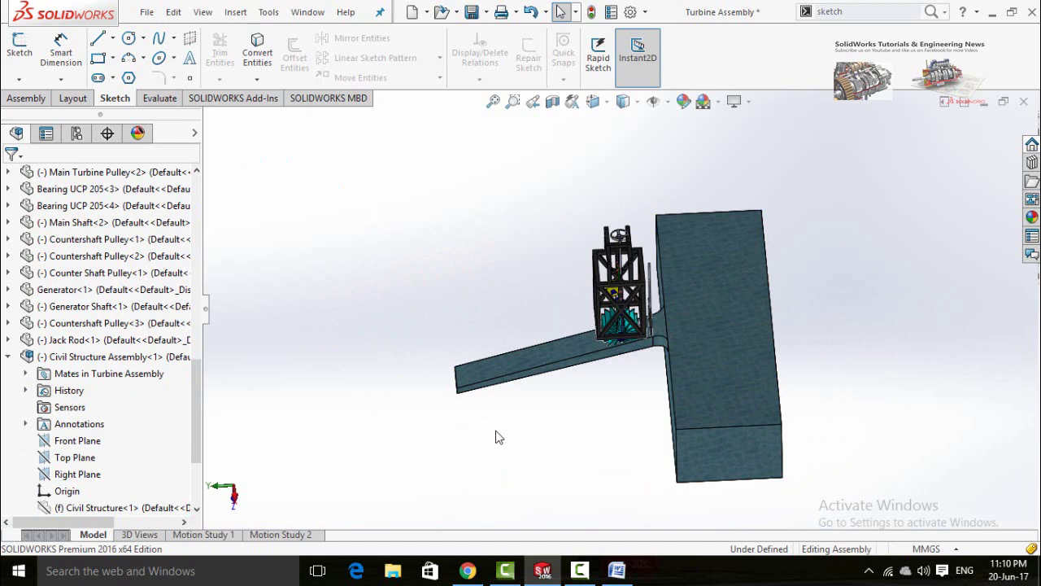
# Find the hidden Civil Structure part within the Civil Structure Assembly, show it again, and clear the selection.
pyautogui.scroll(10, 3, 254)
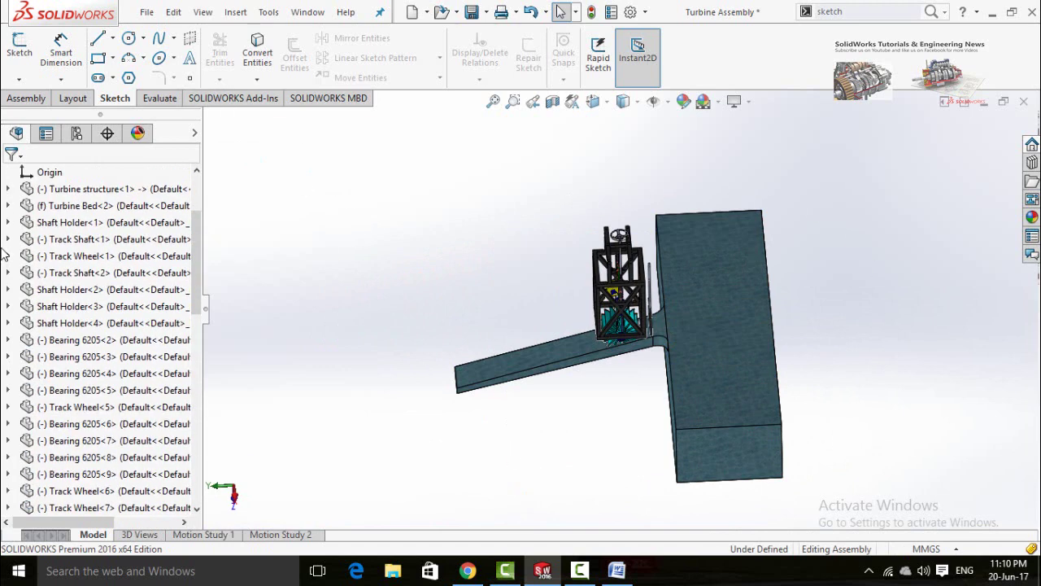
pyautogui.scroll(2, 2, 248)
pyautogui.scroll(-4, 2, 260)
pyautogui.scroll(-1, 2, 305)
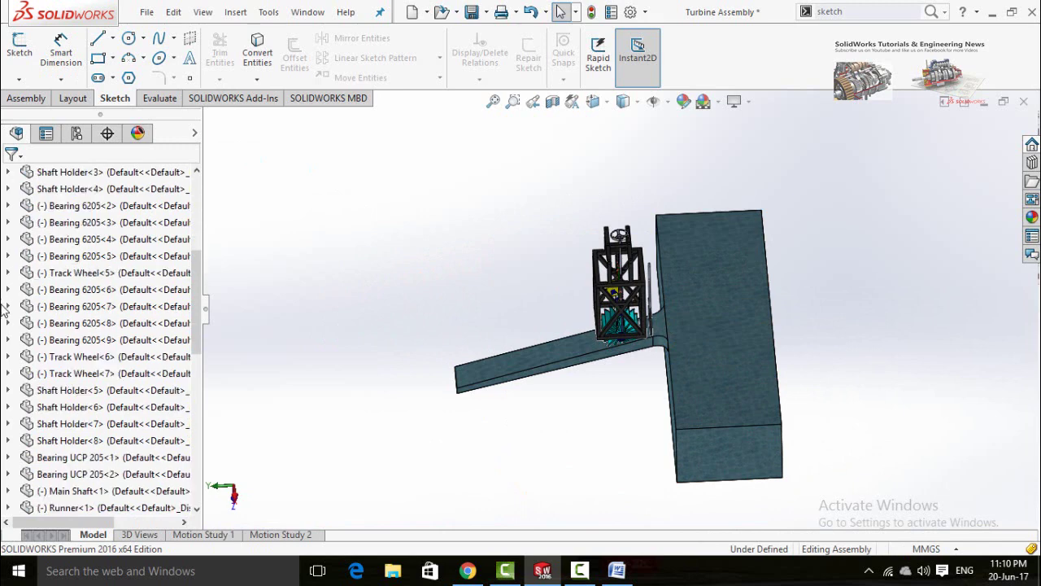
pyautogui.scroll(-8, 3, 309)
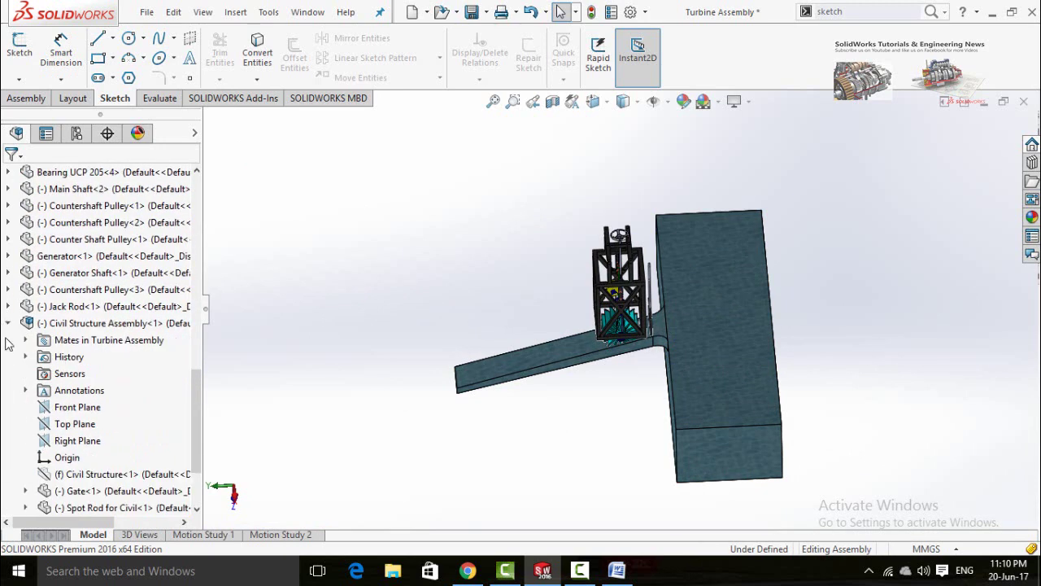
pyautogui.scroll(-2, 5, 350)
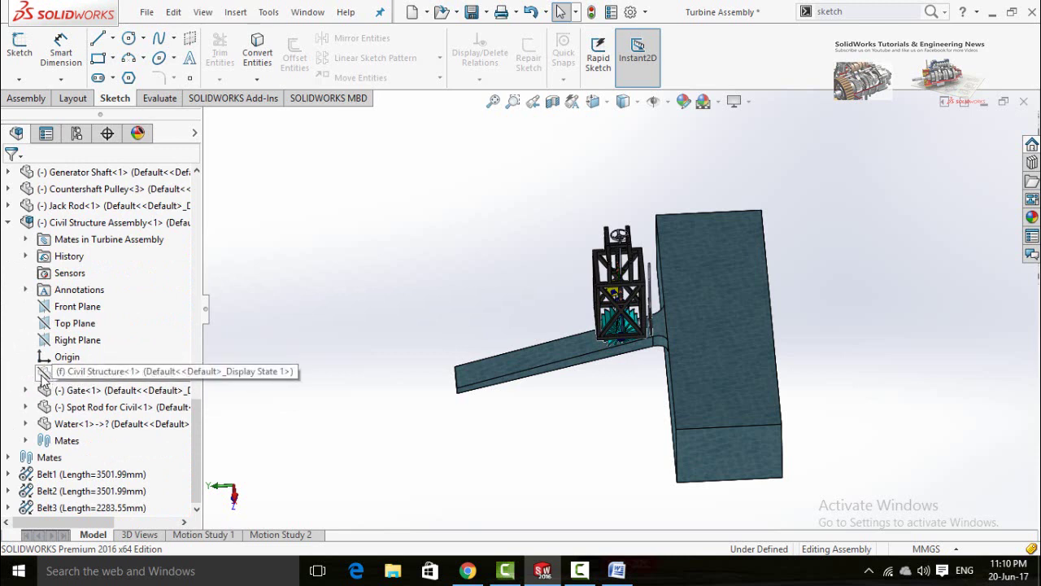
pyautogui.click(43, 374)
pyautogui.click(120, 334)
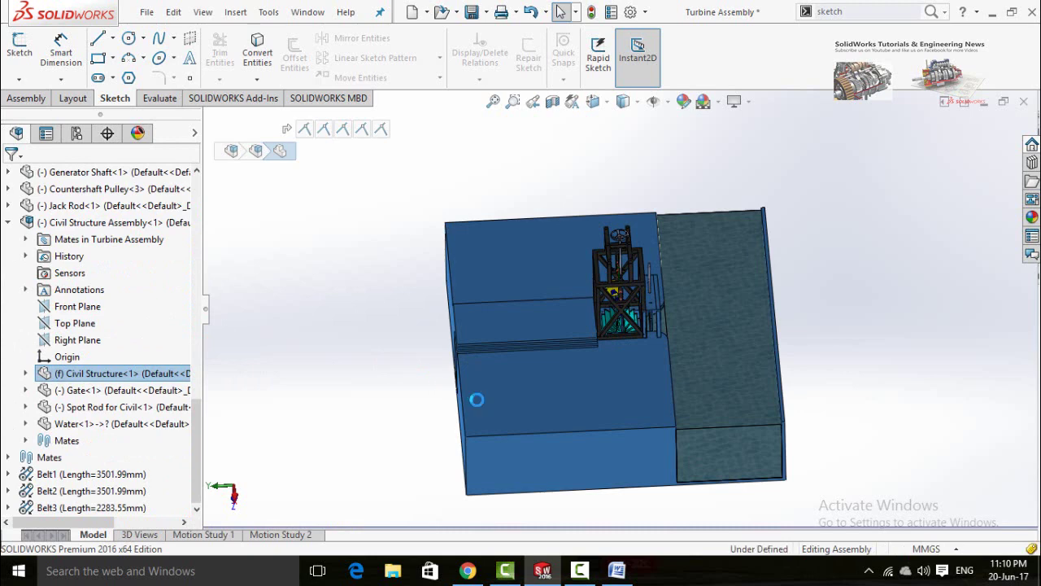
pyautogui.click(396, 401)
# Make the Civil Structure component transparent and clear the selection.
pyautogui.moveTo(419, 425); pyautogui.dragTo(521, 400, button='middle')
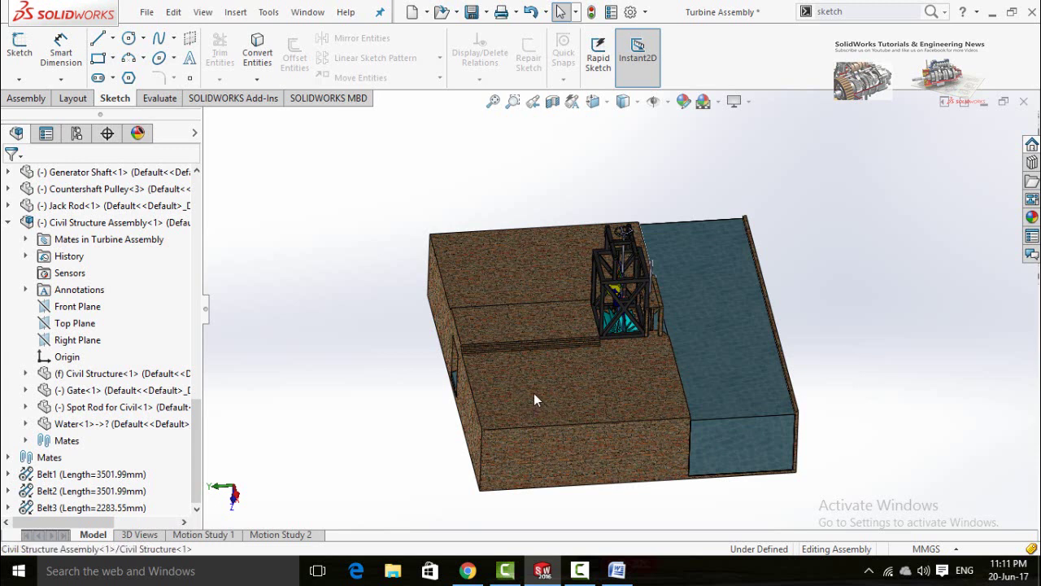
pyautogui.click(534, 393)
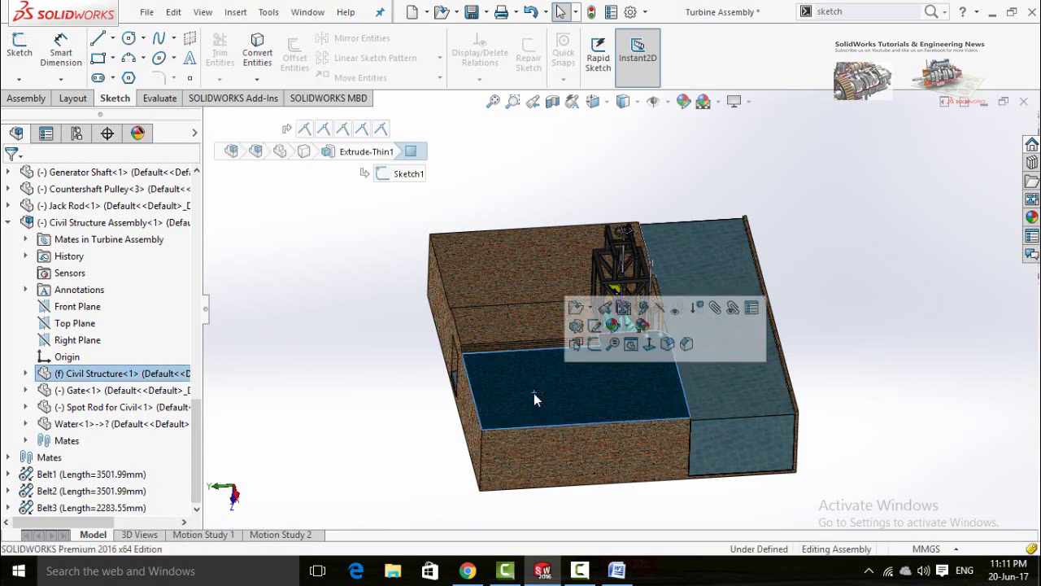
pyautogui.click(679, 316)
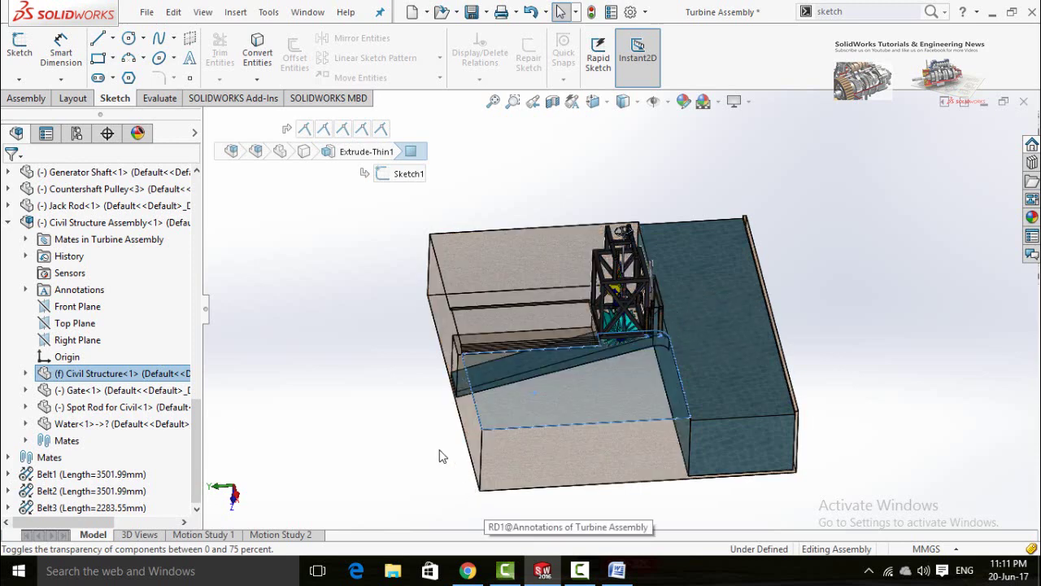
pyautogui.click(439, 457)
pyautogui.scroll(5, 471, 439)
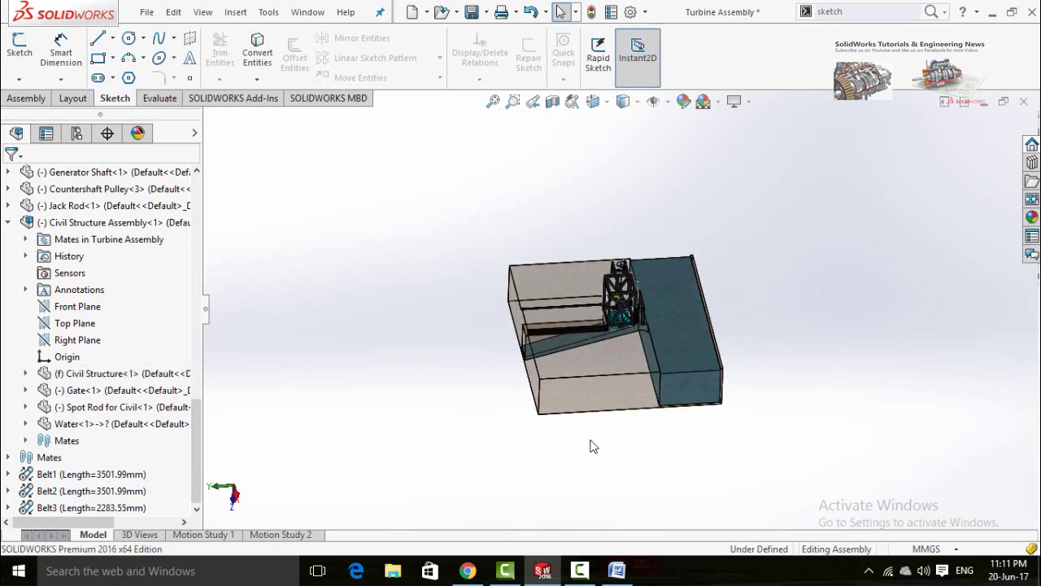
# Turn off the transparency of the Civil Structure component in the Civil Structure Assembly and clear the selection.
pyautogui.scroll(-5, 601, 293)
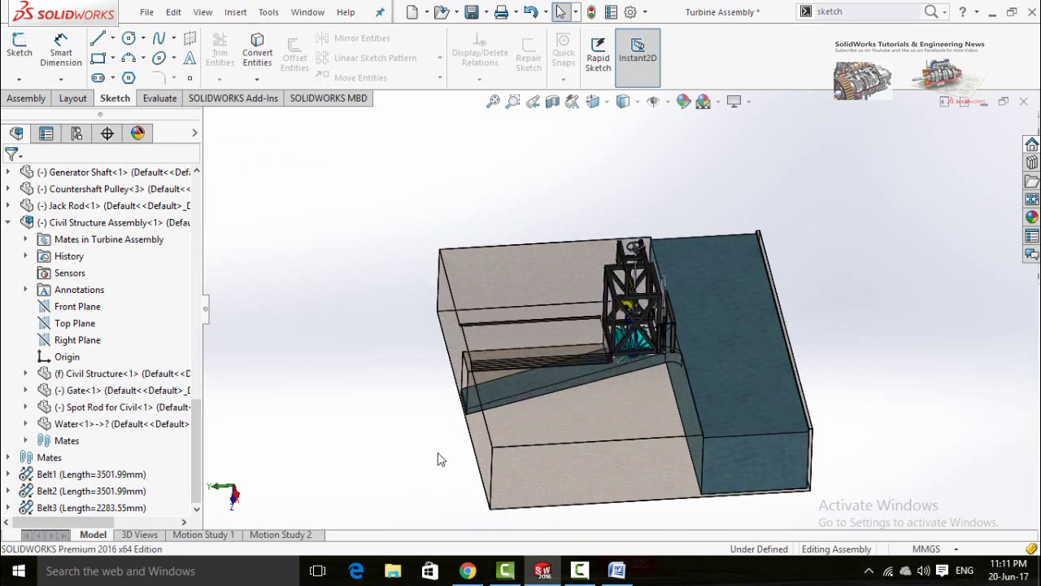
pyautogui.scroll(2, 440, 453)
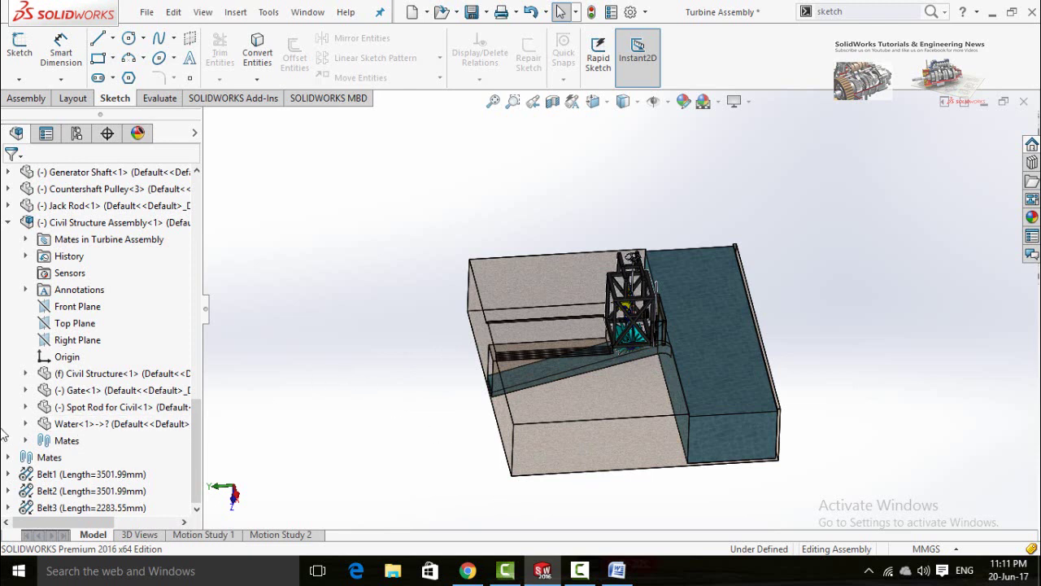
pyautogui.click(565, 461)
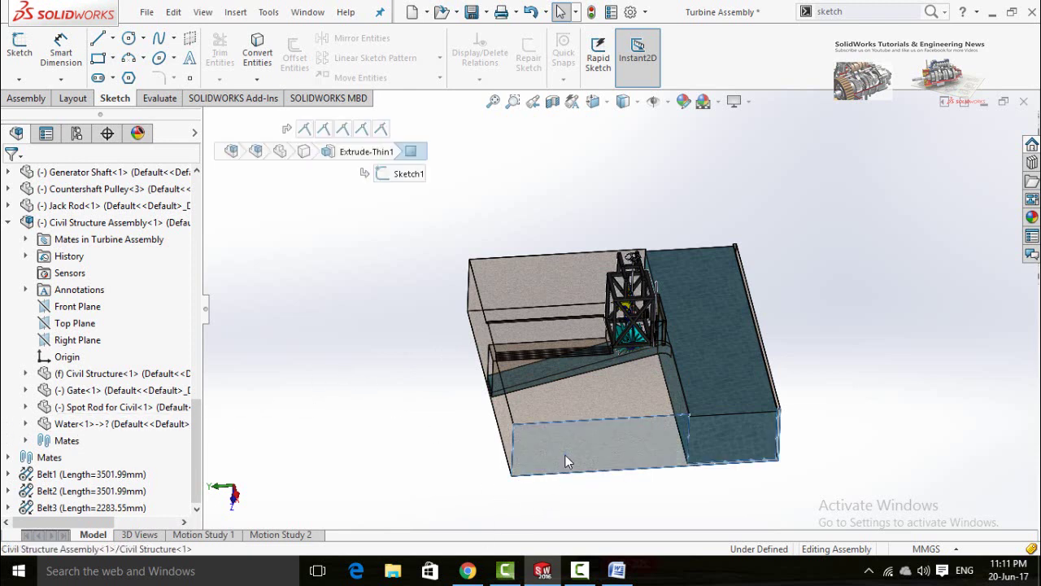
pyautogui.click(440, 453)
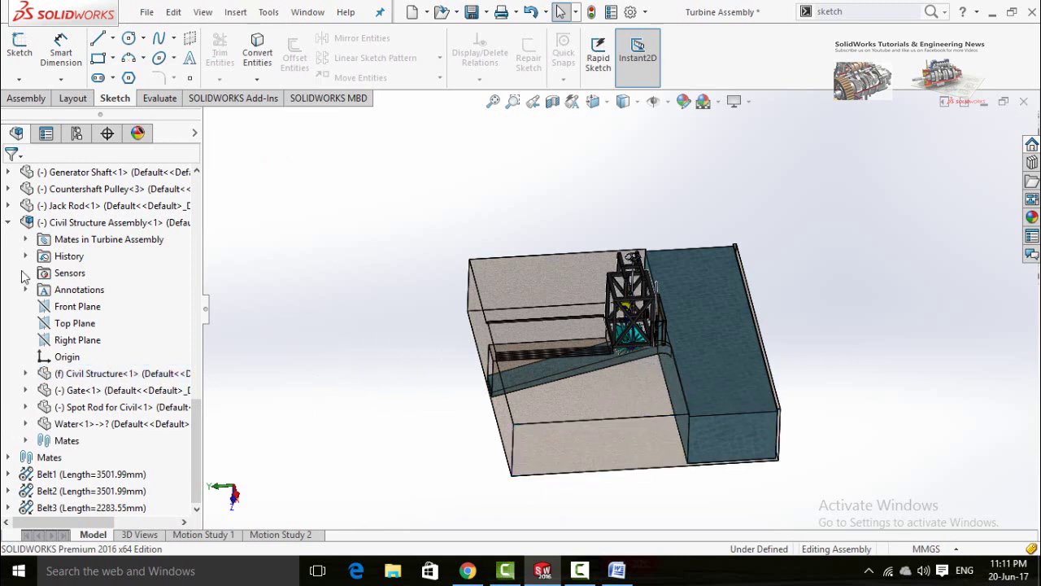
pyautogui.click(46, 374)
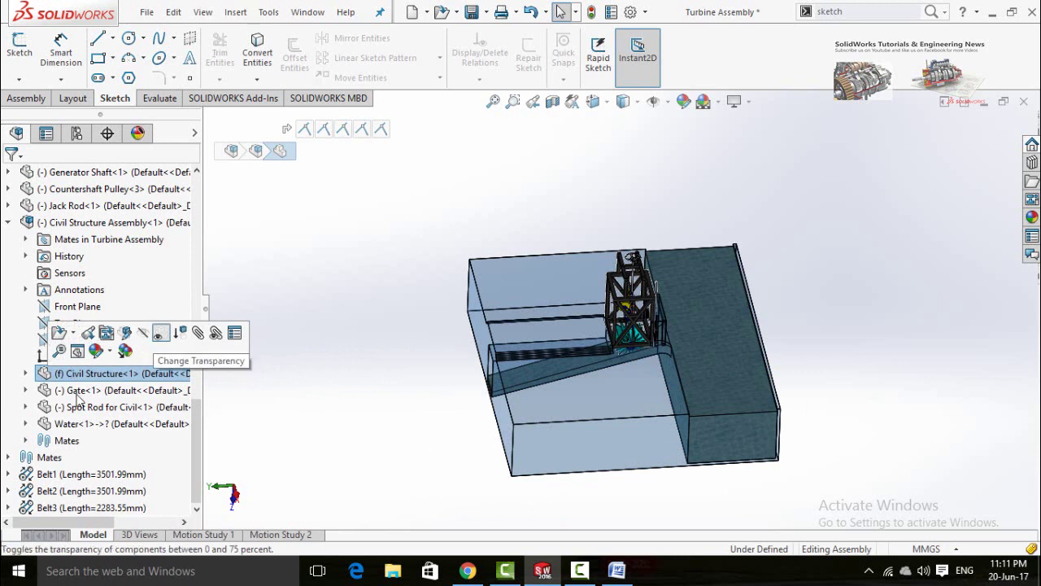
pyautogui.click(160, 336)
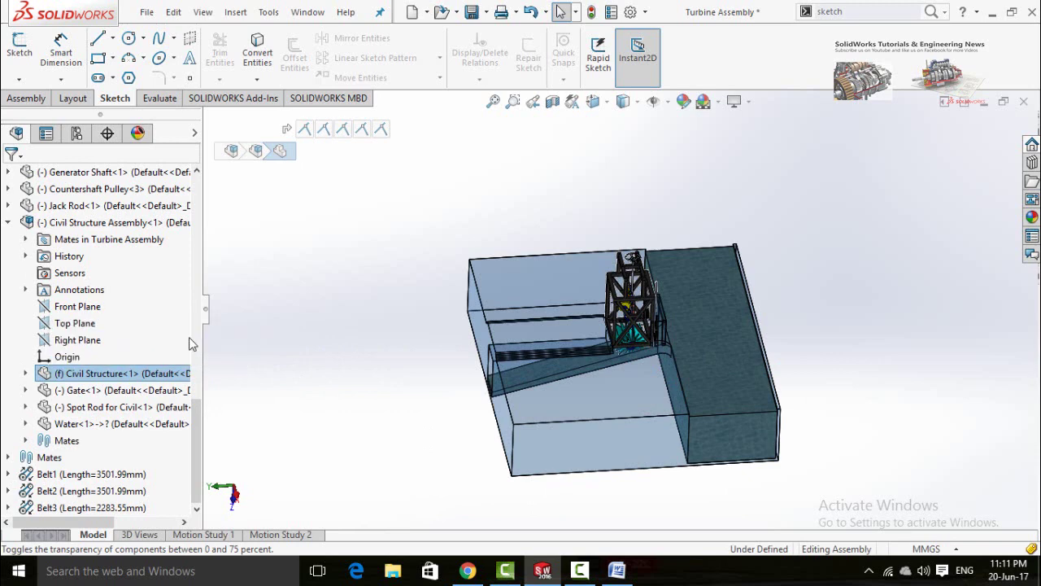
pyautogui.click(392, 421)
pyautogui.moveTo(405, 429); pyautogui.dragTo(432, 420, button='middle')
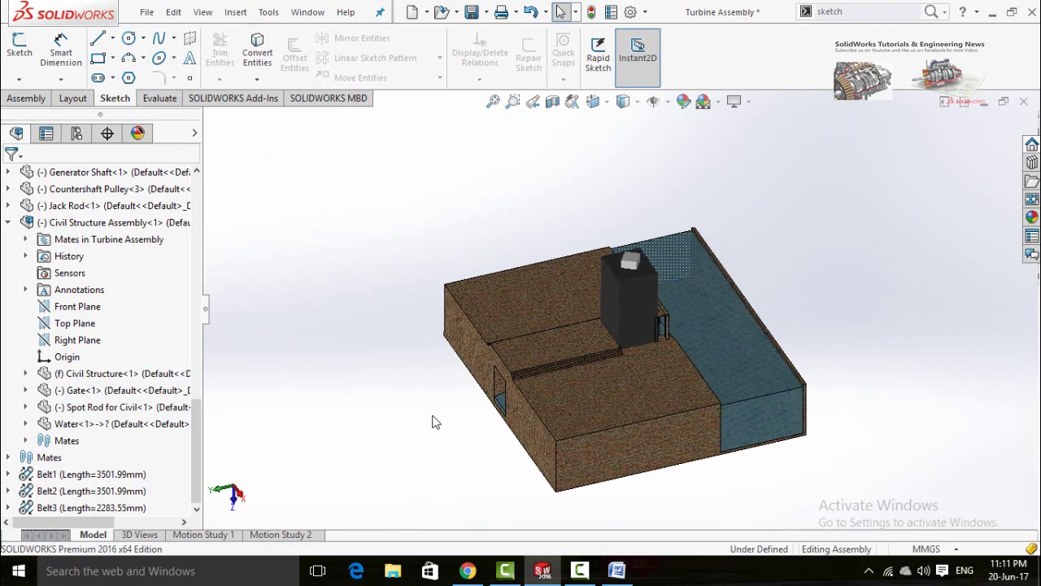
pyautogui.scroll(-2, 776, 325)
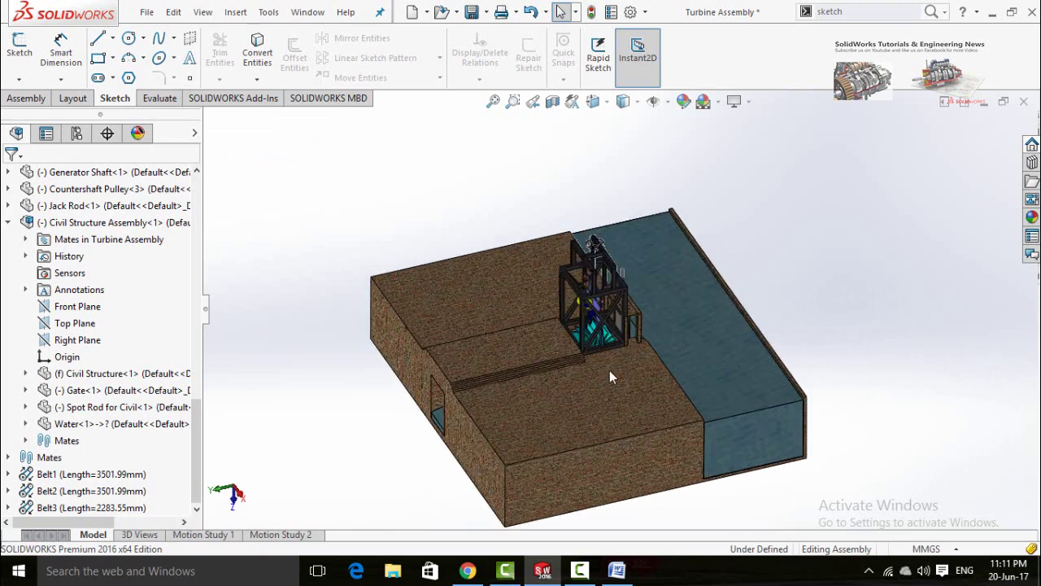
pyautogui.scroll(-2, 591, 431)
# Switch to the Word outline, place the cursor in the "Edit Parts from and in assemblies" item, and return to the SOLIDWORKS assembly.
pyautogui.click(617, 570)
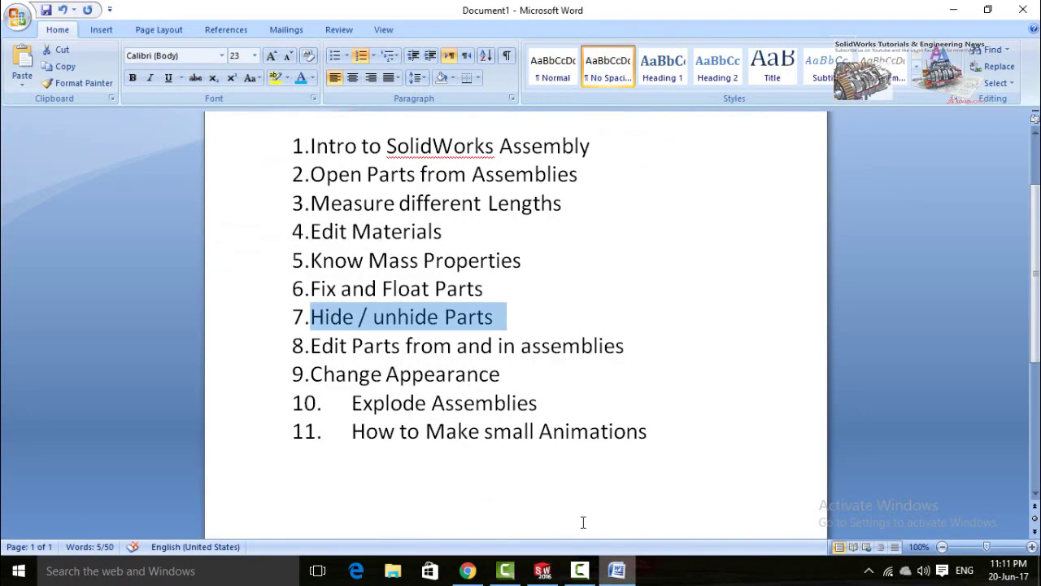
pyautogui.click(322, 347)
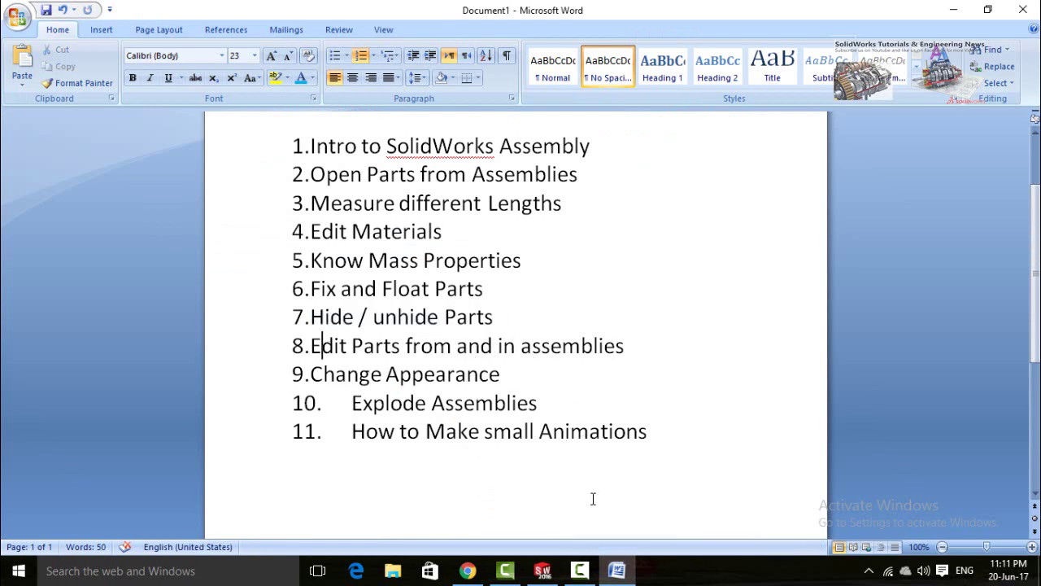
pyautogui.click(548, 574)
# Start editing the Turbine structure part within the assembly and exit back to assembly editing without changing it.
pyautogui.scroll(3, 548, 442)
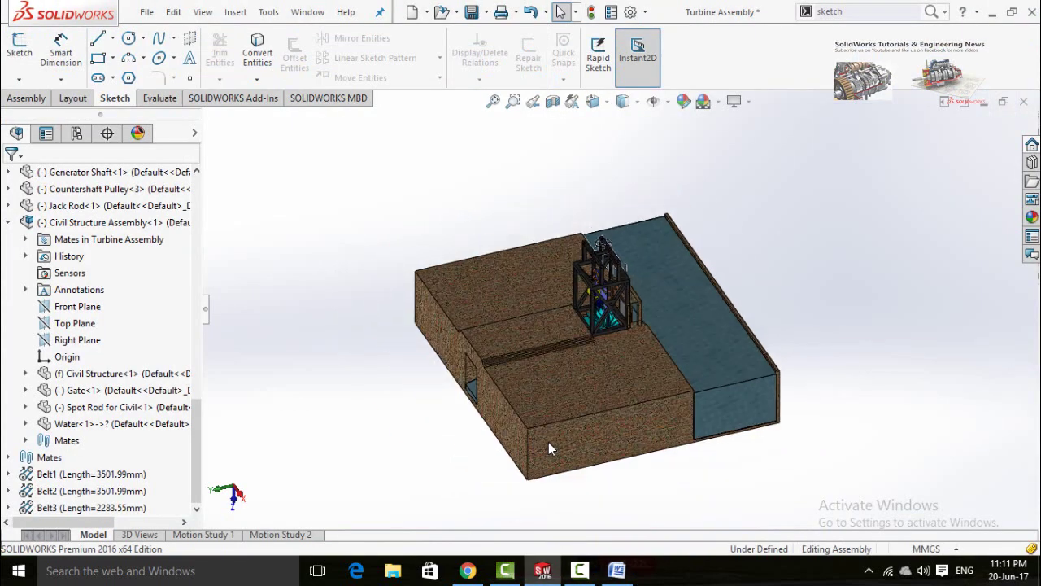
pyautogui.scroll(-5, 597, 350)
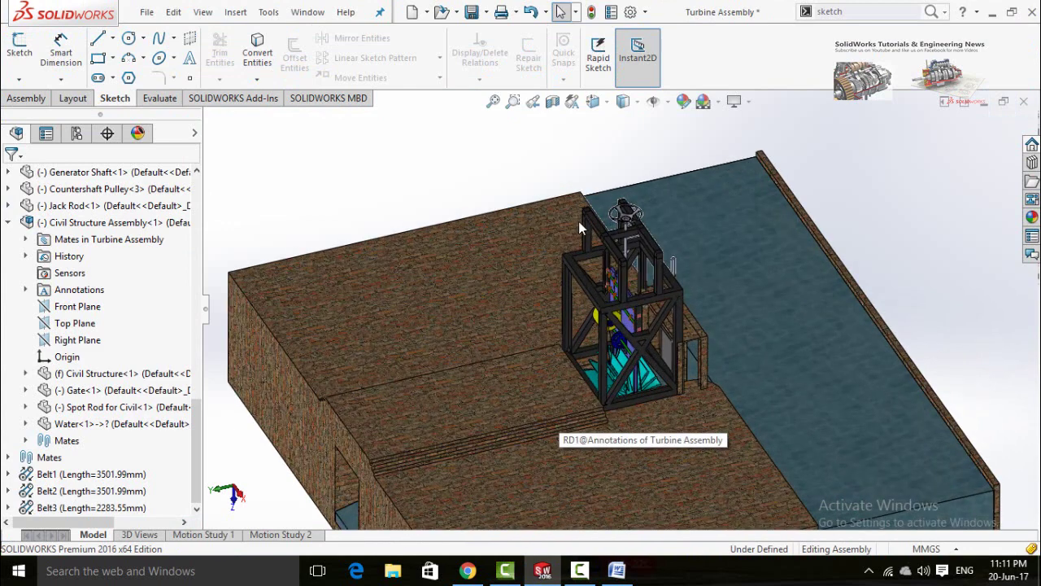
pyautogui.scroll(-3, 654, 232)
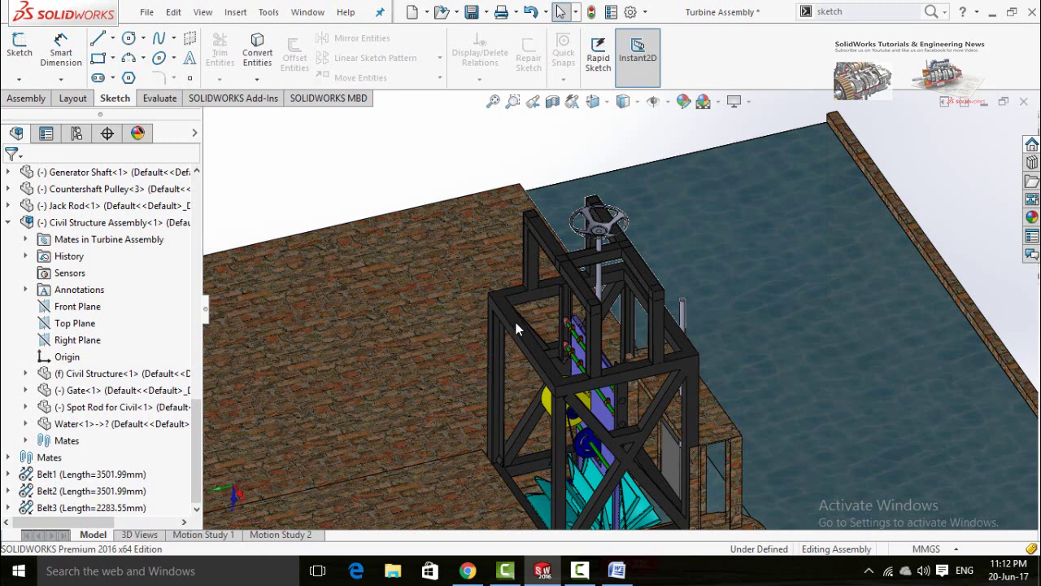
pyautogui.click(515, 324)
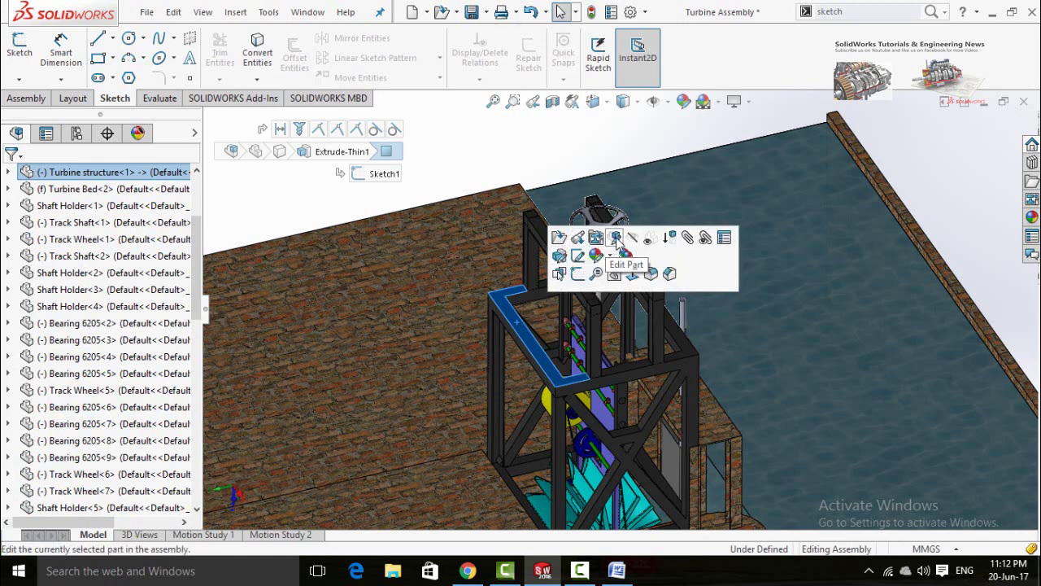
pyautogui.click(616, 237)
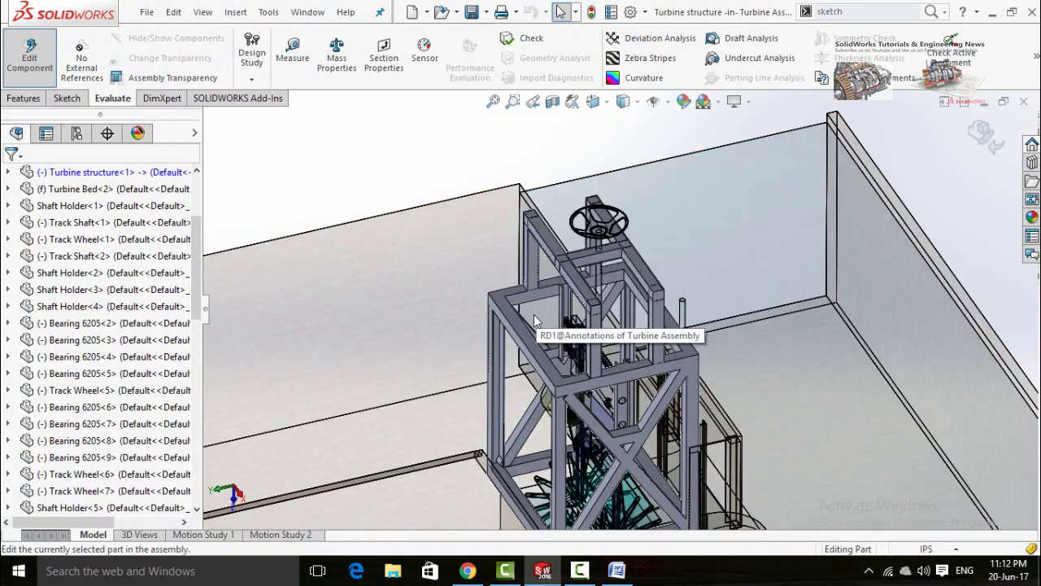
pyautogui.scroll(3, 534, 314)
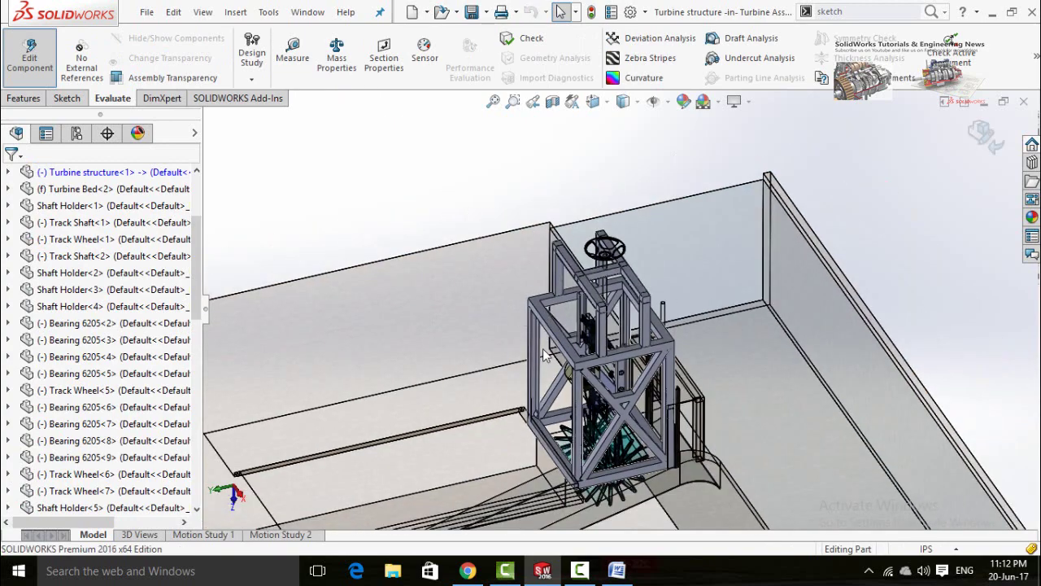
pyautogui.click(982, 137)
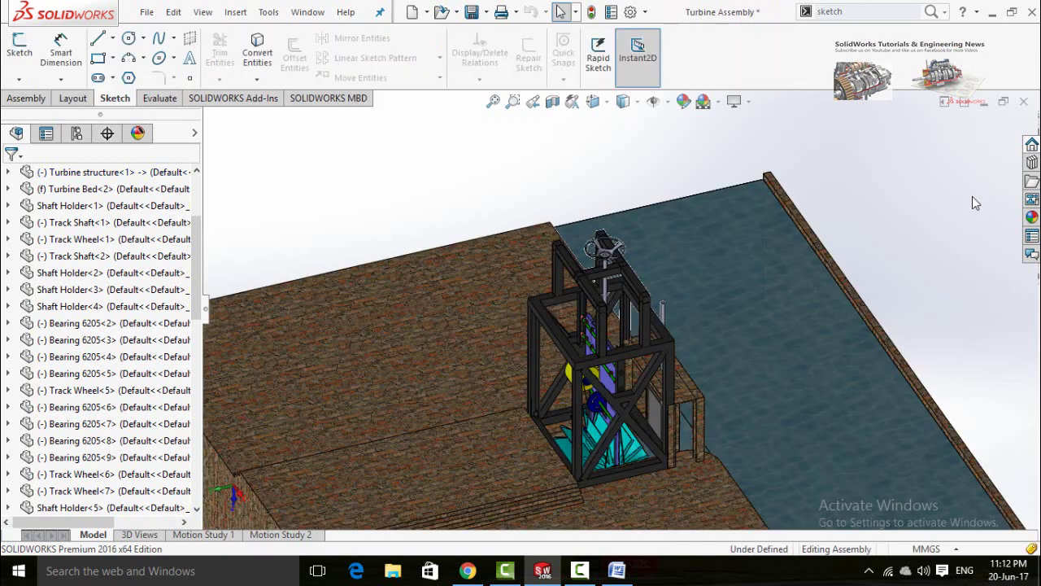
# Open the Turbine structure part from the assembly in its own window and inspect the frame from several angles.
pyautogui.click(544, 317)
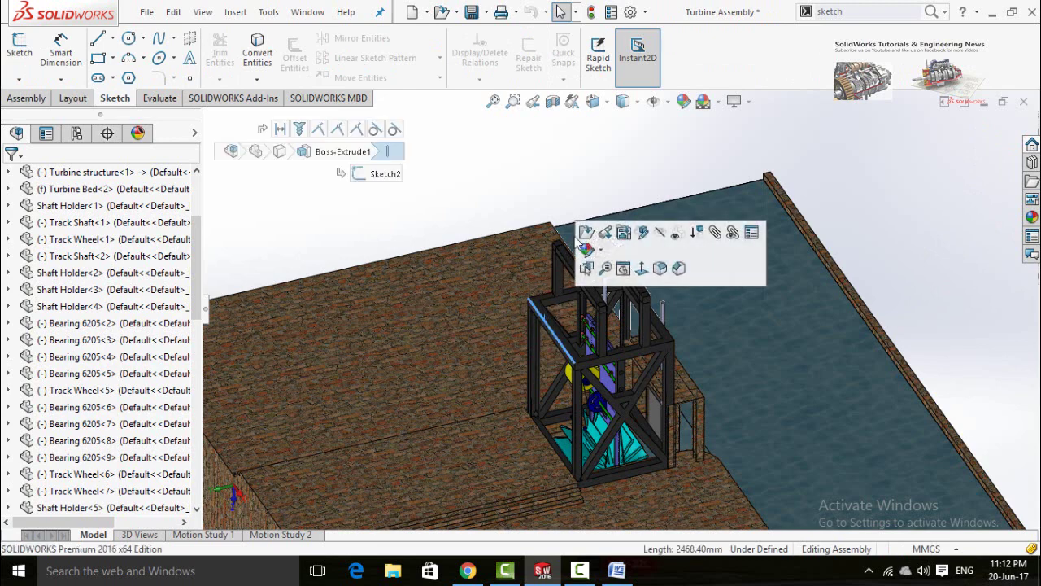
pyautogui.click(586, 233)
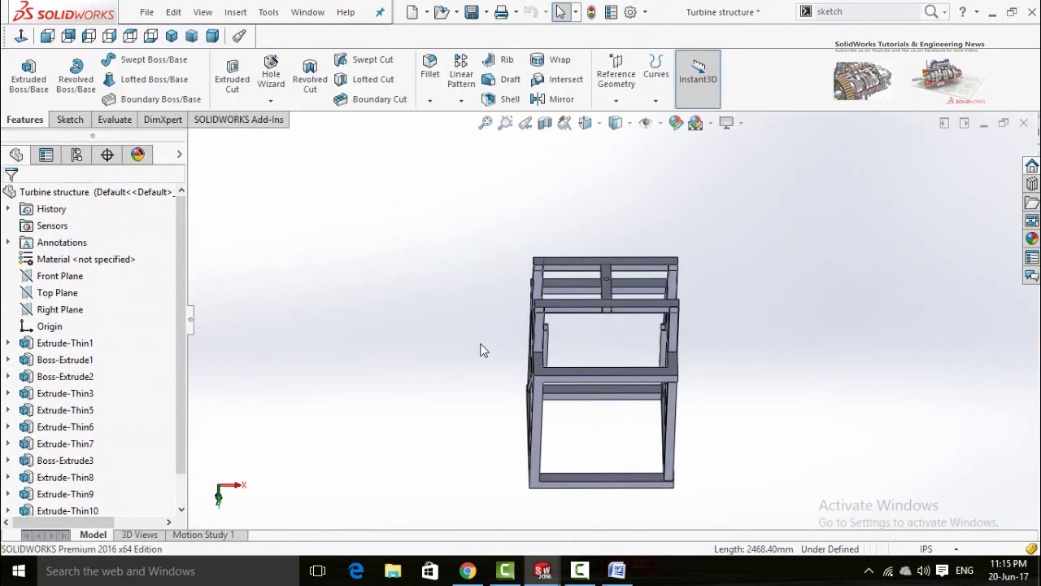
pyautogui.scroll(-3, 587, 355)
pyautogui.moveTo(586, 274); pyautogui.dragTo(493, 332, button='middle')
pyautogui.scroll(3, 493, 332)
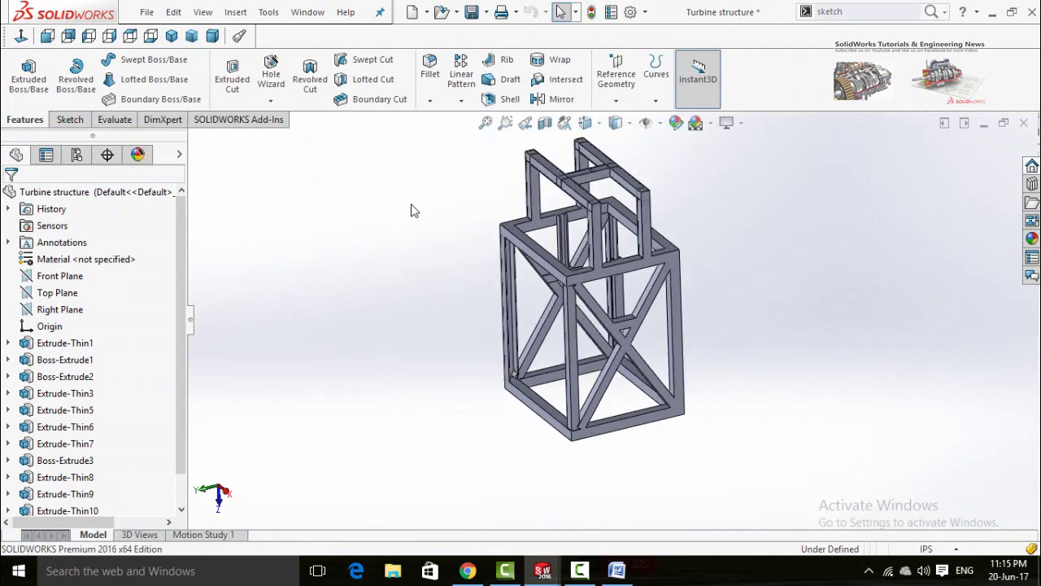
pyautogui.moveTo(417, 289); pyautogui.dragTo(535, 223, button='middle')
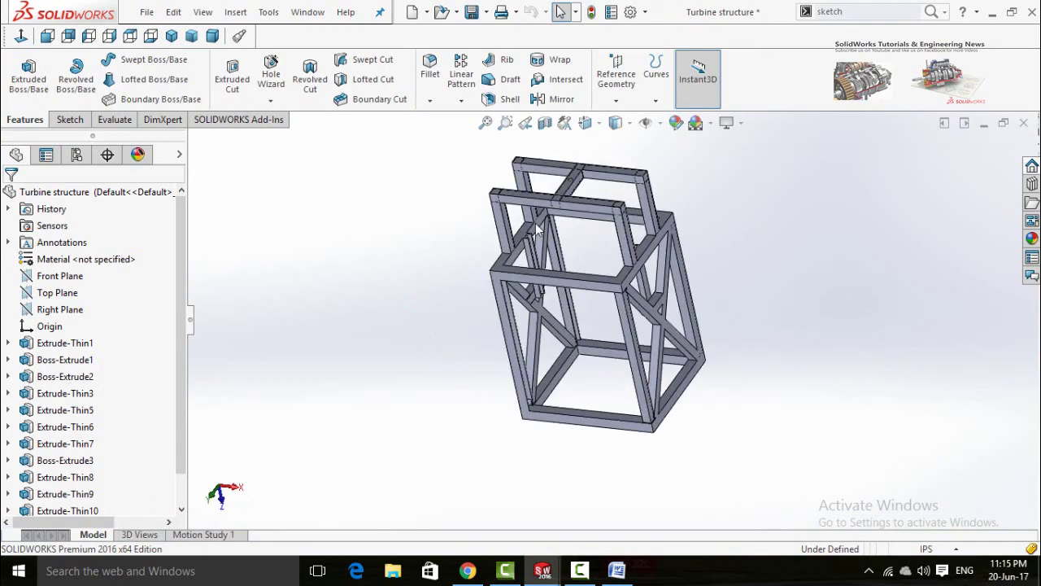
# Start a sketch on the outer face of the upper U-shaped frame (Extrude-Thin8) and orient the view normal to it.
pyautogui.scroll(-2, 524, 185)
pyautogui.scroll(-3, 570, 236)
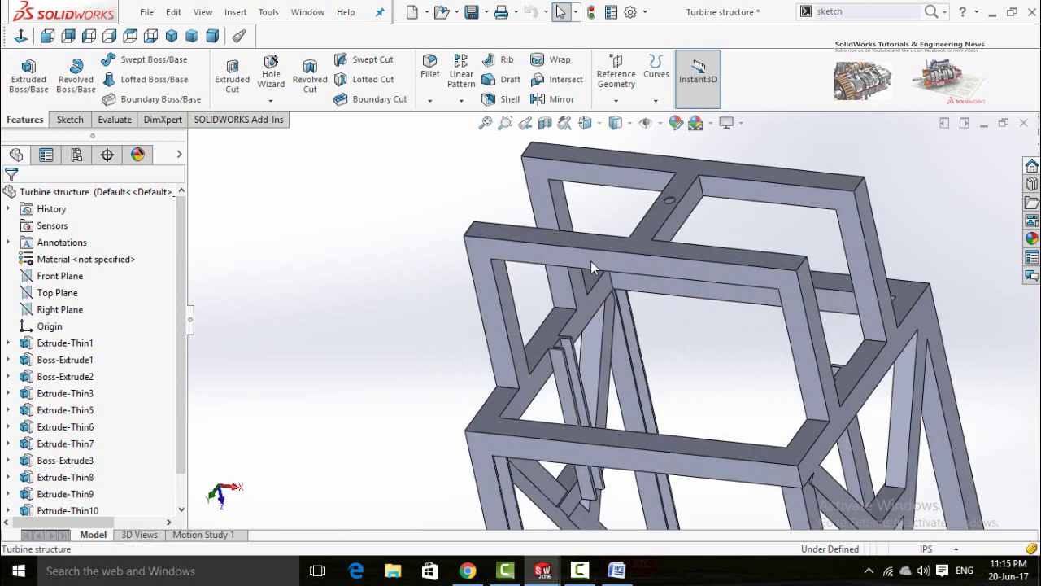
pyautogui.click(577, 261)
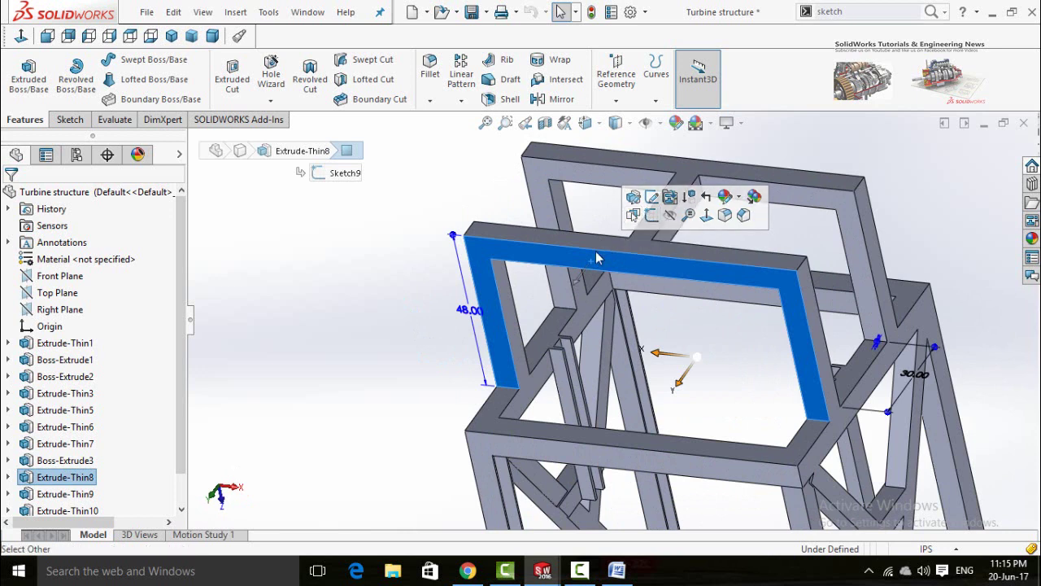
pyautogui.click(643, 213)
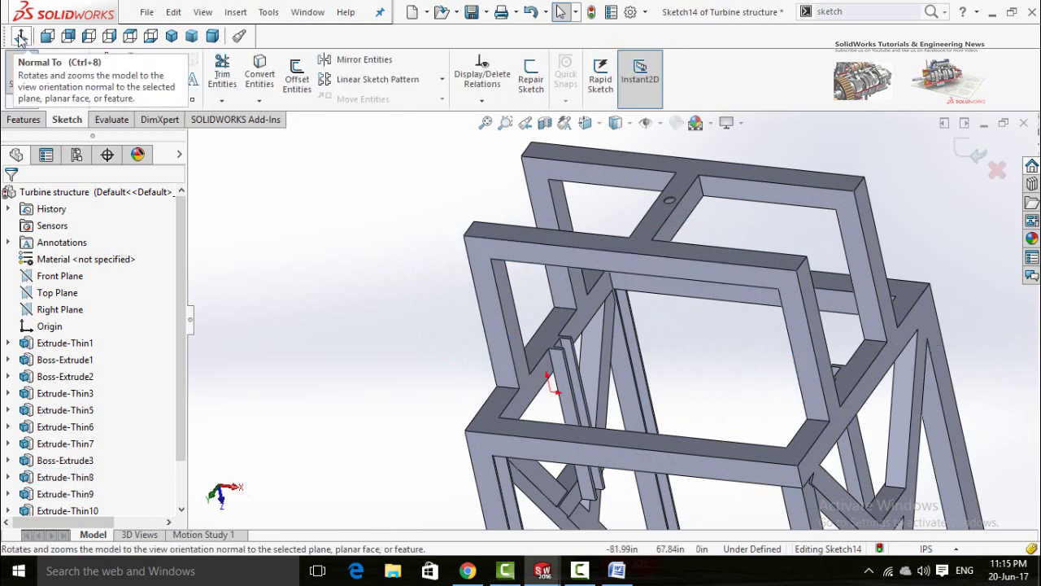
pyautogui.click(21, 37)
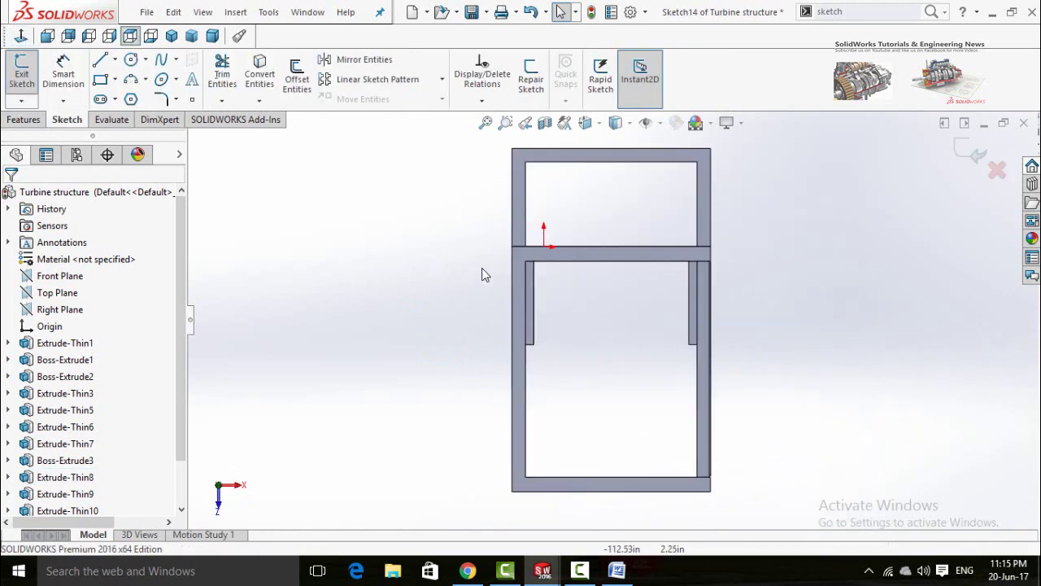
# Sketch a circle about 3.7 in in diameter on the upper frame's horizontal beam, near its left corner.
pyautogui.scroll(-5, 568, 170)
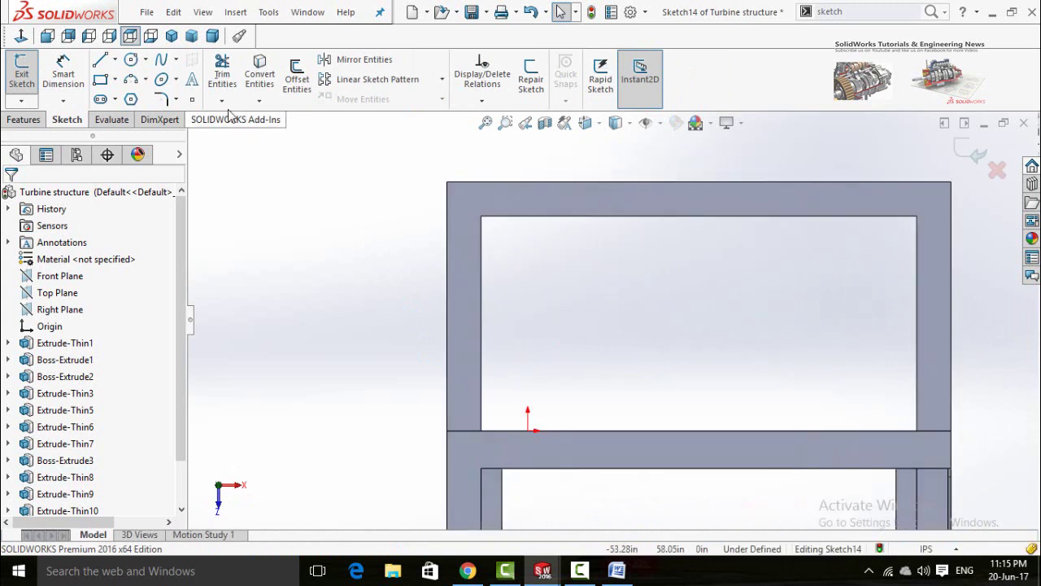
pyautogui.click(130, 60)
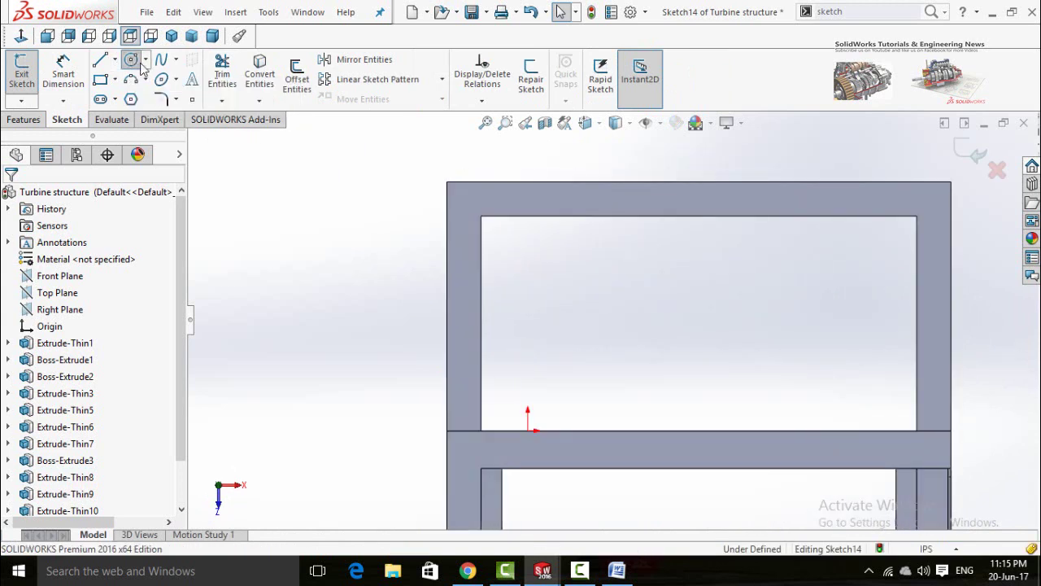
pyautogui.scroll(-4, 553, 205)
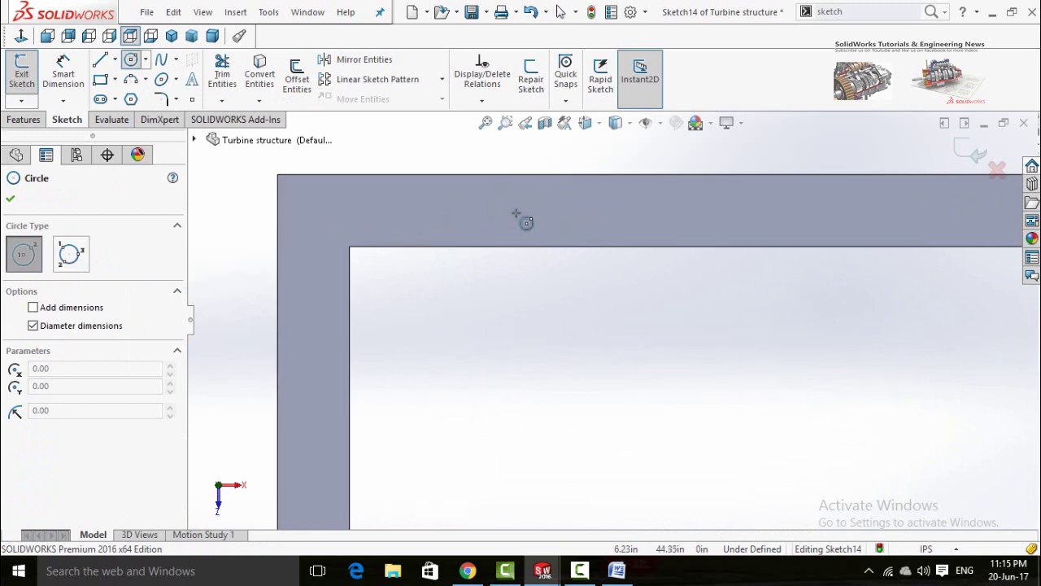
pyautogui.click(510, 207)
pyautogui.click(529, 216)
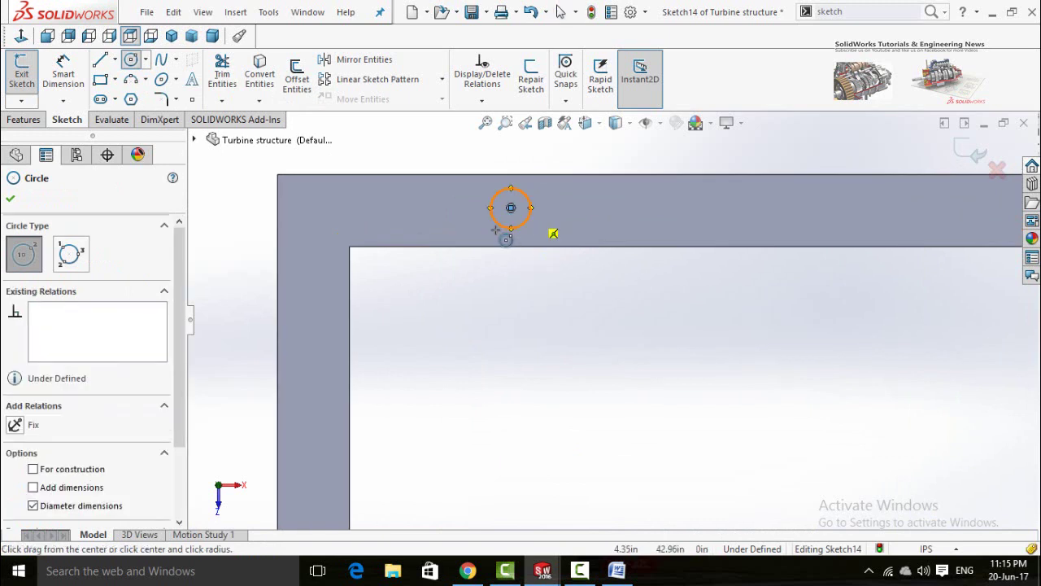
# Dimension the circle's diameter and set it to 4 in, then bring up the feature commands.
pyautogui.click(54, 78)
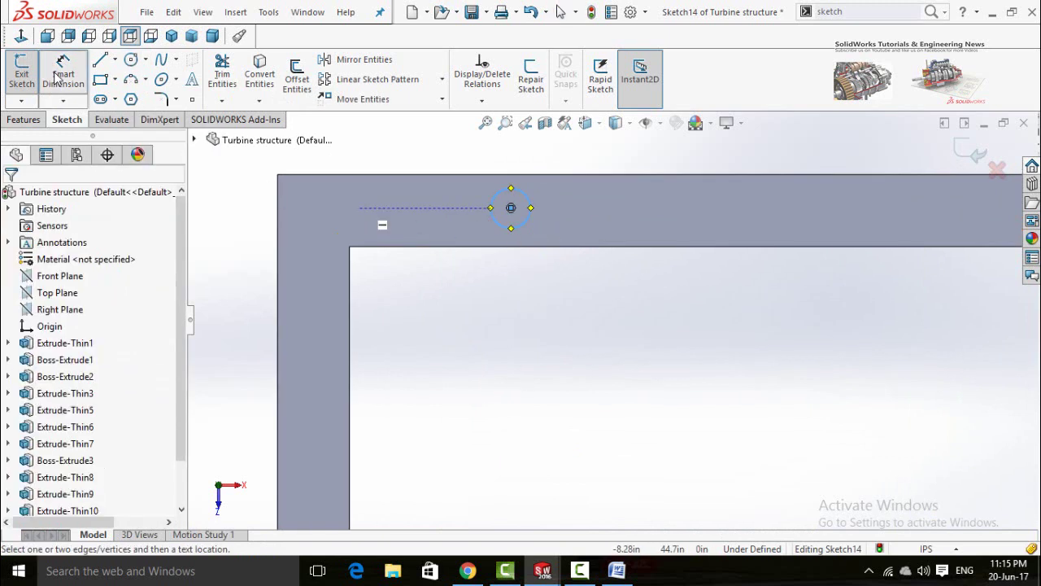
pyautogui.click(513, 230)
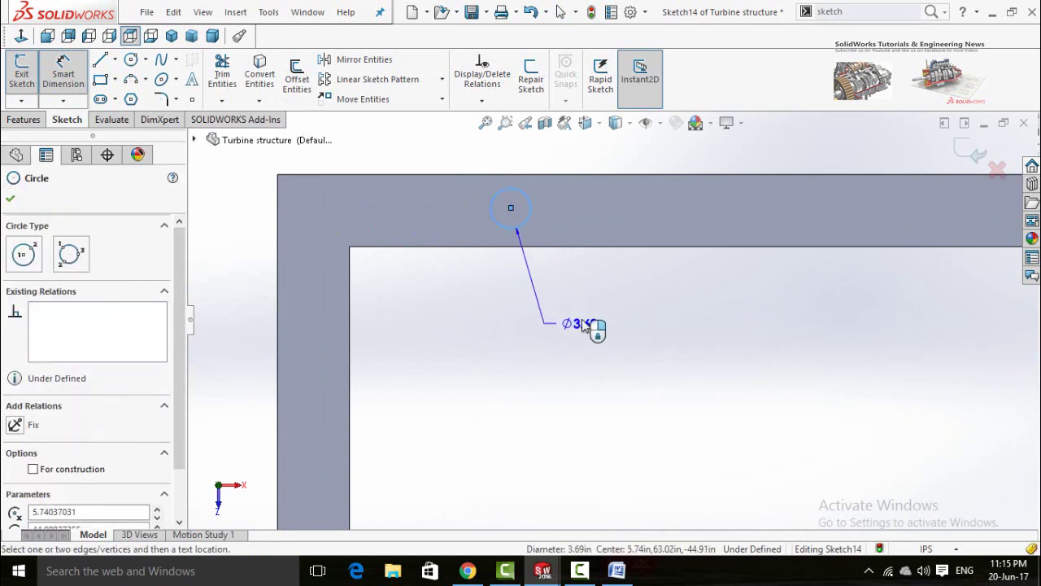
pyautogui.click(583, 324)
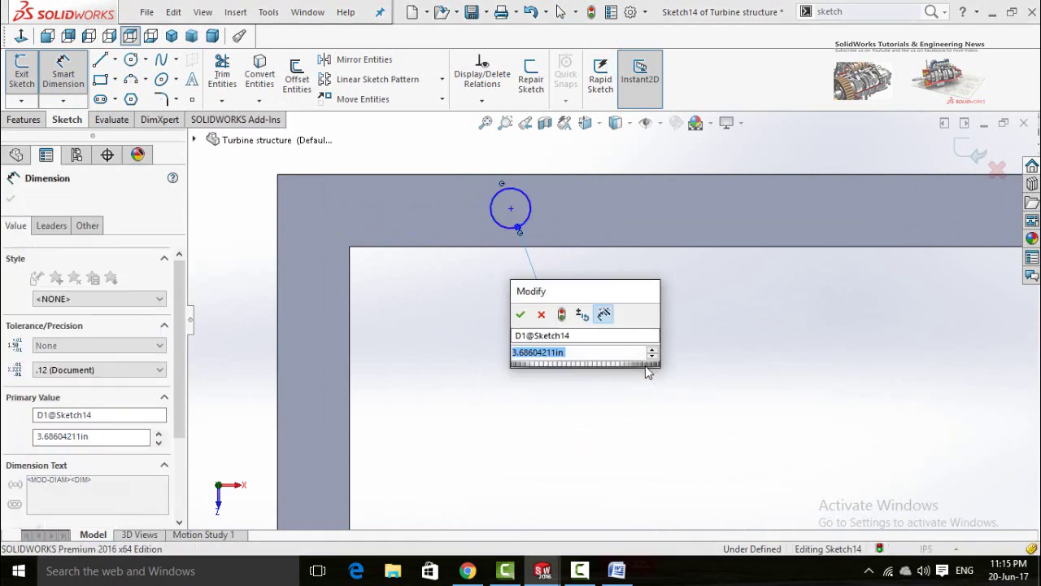
pyautogui.write('4')
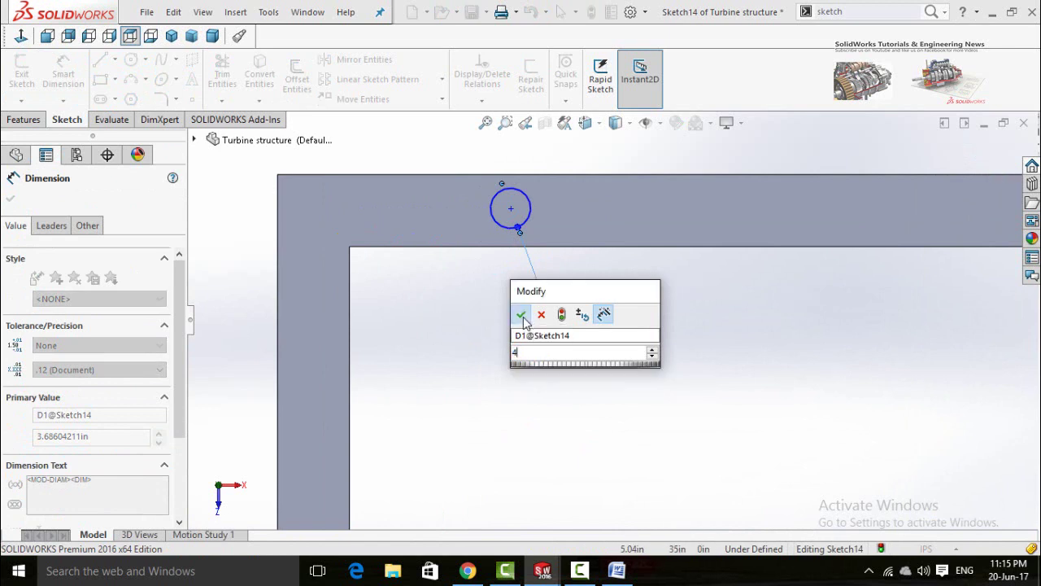
pyautogui.click(521, 315)
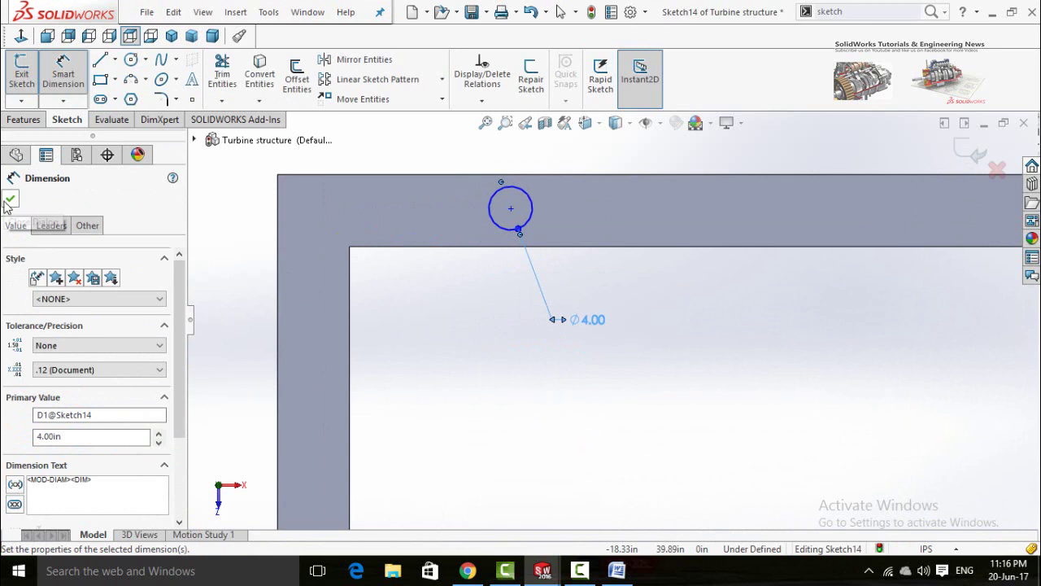
pyautogui.click(20, 120)
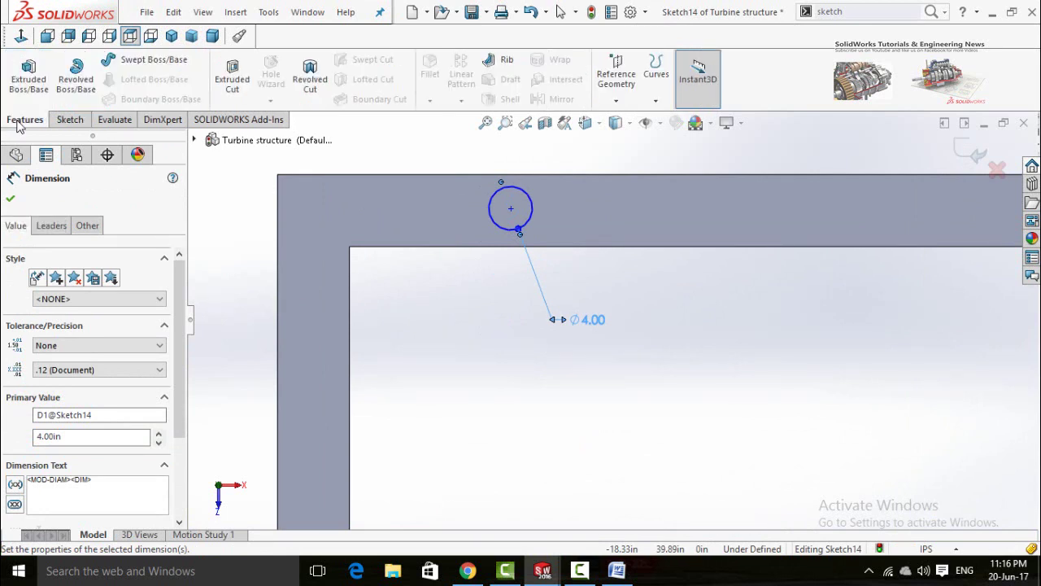
# Start an extruded cut from the 4 in circle and set its blind depth to 12 in.
pyautogui.click(234, 98)
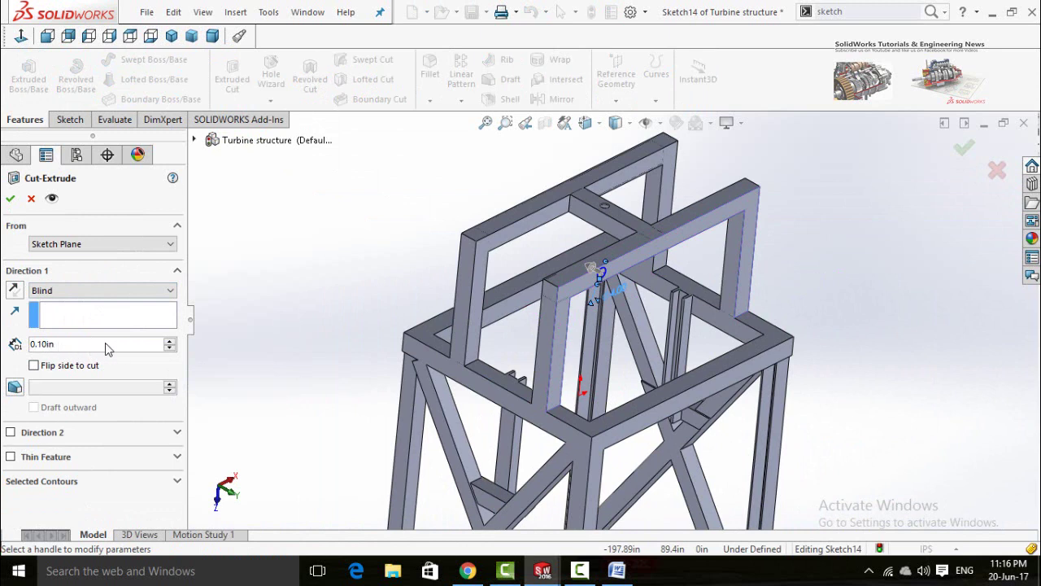
pyautogui.click(77, 346)
pyautogui.click(171, 342)
pyautogui.click(171, 342)
pyautogui.click(171, 342)
pyautogui.click(171, 342)
pyautogui.click(171, 342)
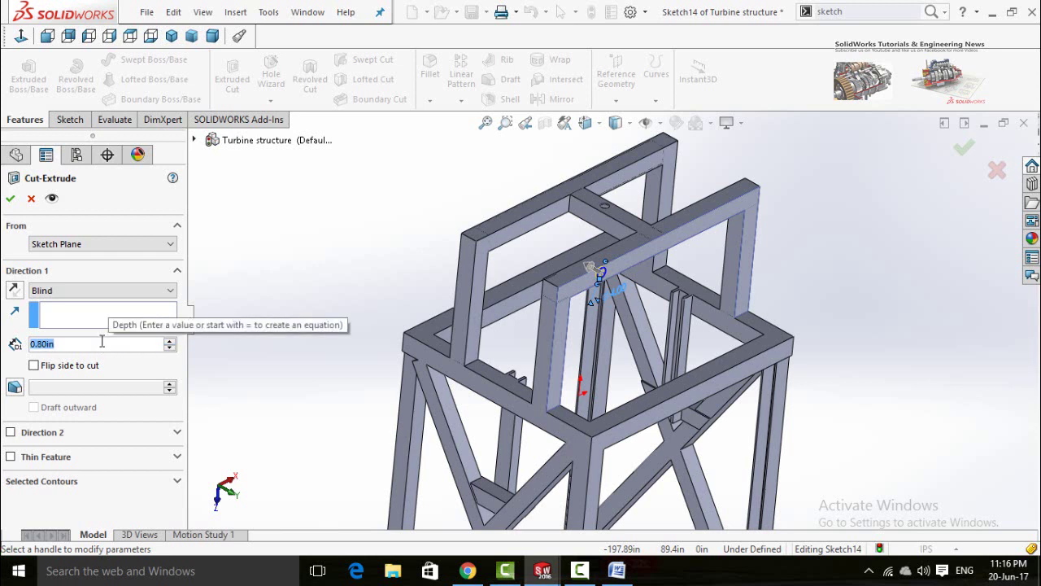
pyautogui.write('1')
pyautogui.write('2')
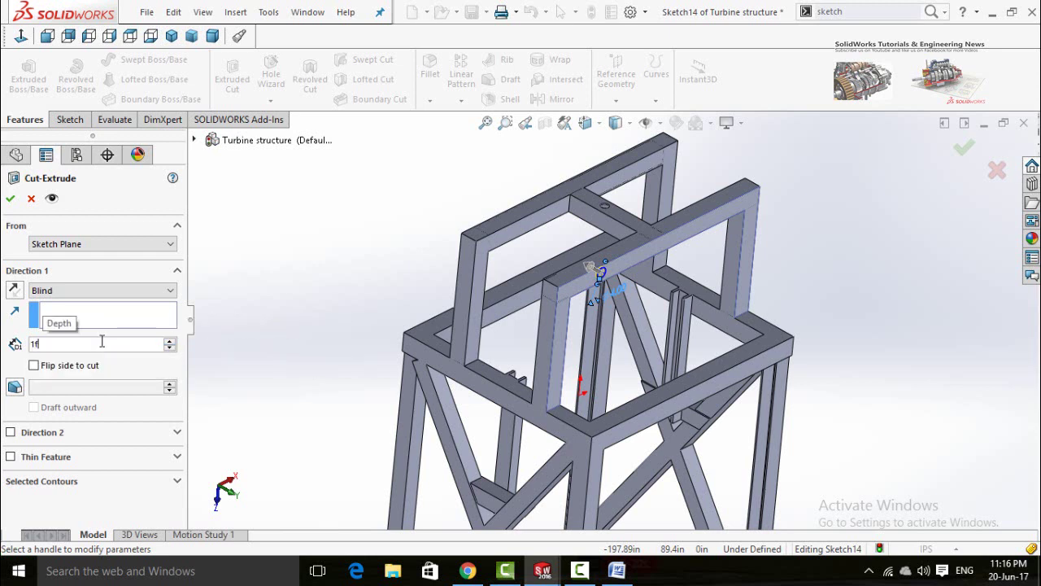
pyautogui.press('Return')
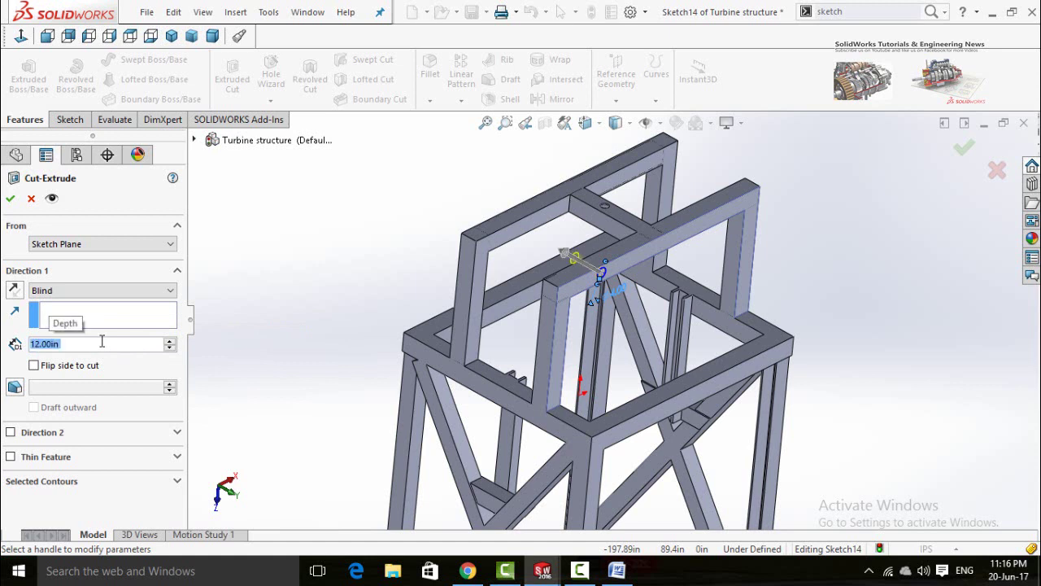
# Change the cut's end condition to Through All and complete the hole through both upper U-shaped frames.
pyautogui.click(97, 291)
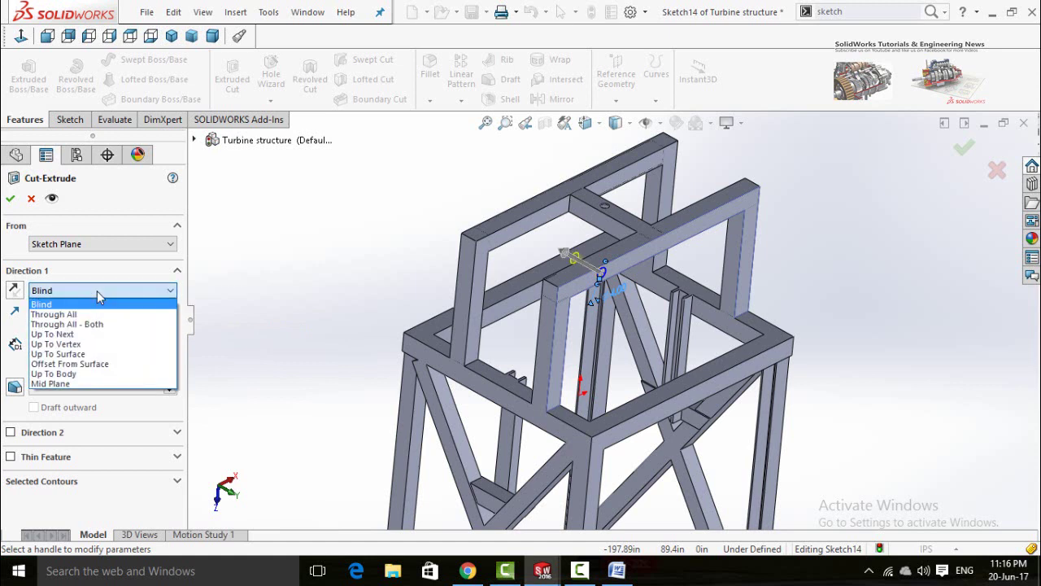
pyautogui.click(103, 315)
pyautogui.click(97, 291)
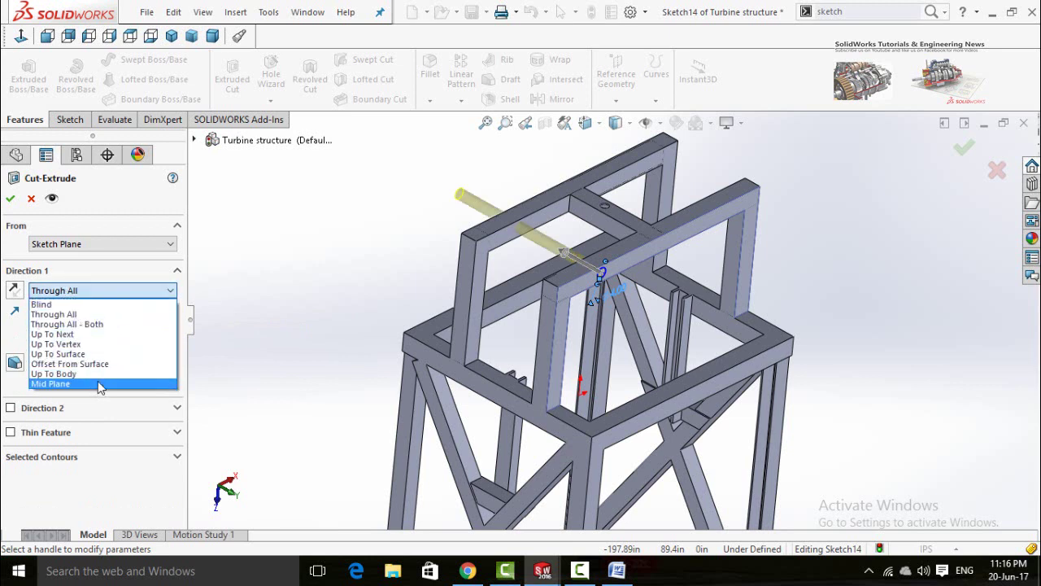
pyautogui.click(294, 294)
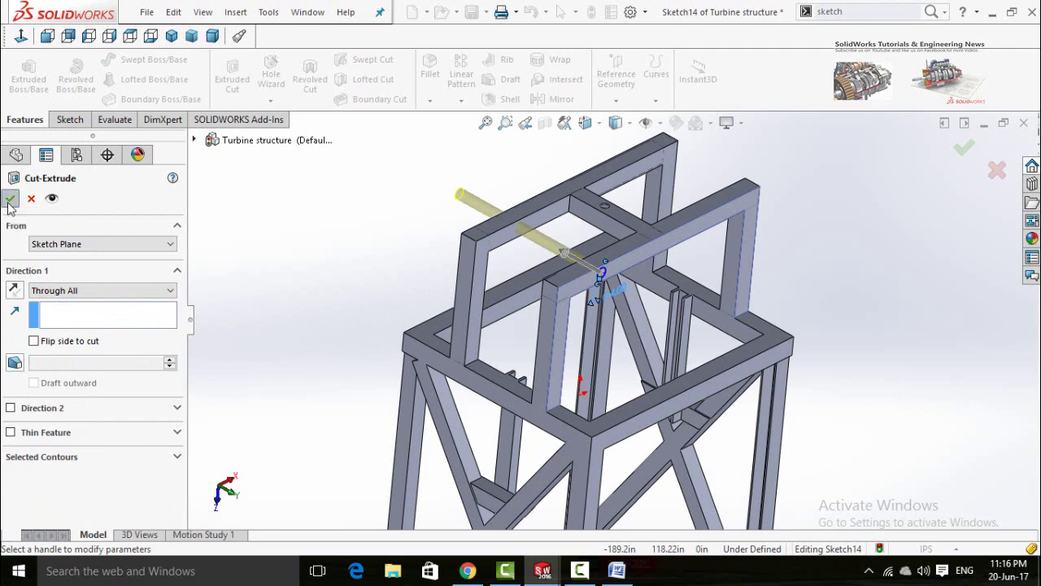
pyautogui.click(10, 199)
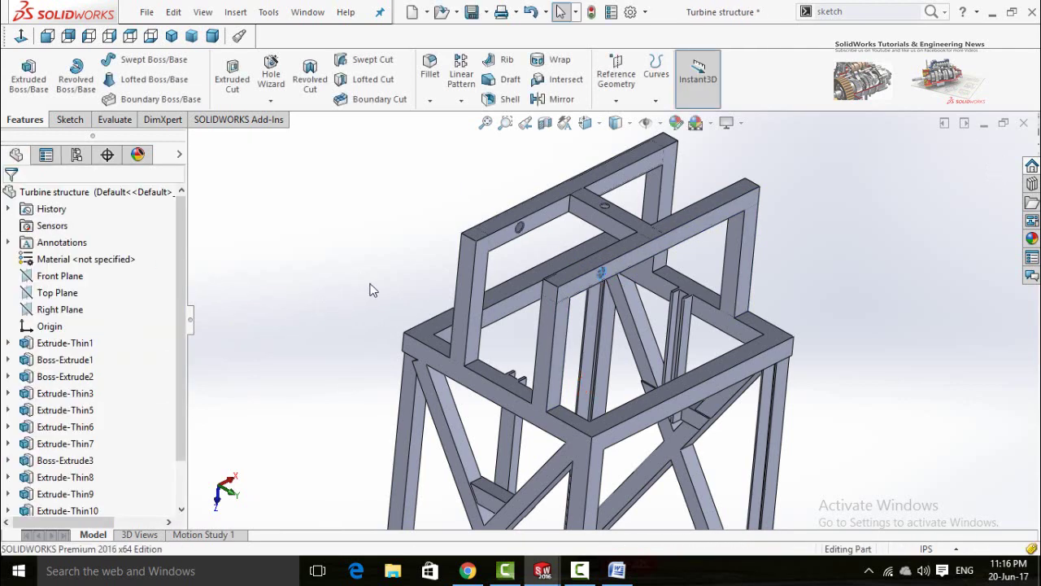
# Inspect the new holes, then close the Turbine structure part window and save its changes.
pyautogui.moveTo(385, 277); pyautogui.dragTo(594, 233, button='middle')
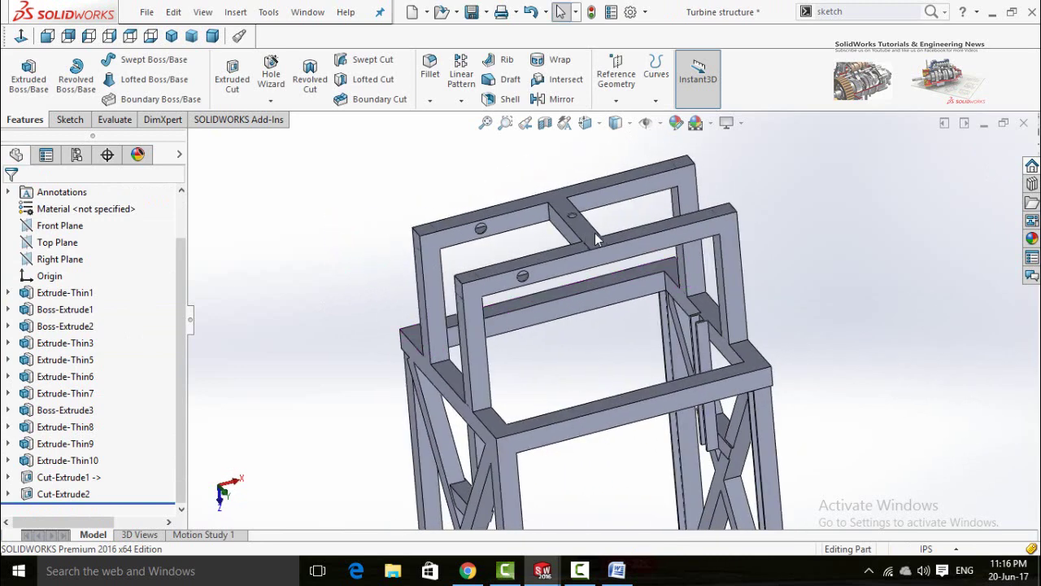
pyautogui.click(1025, 124)
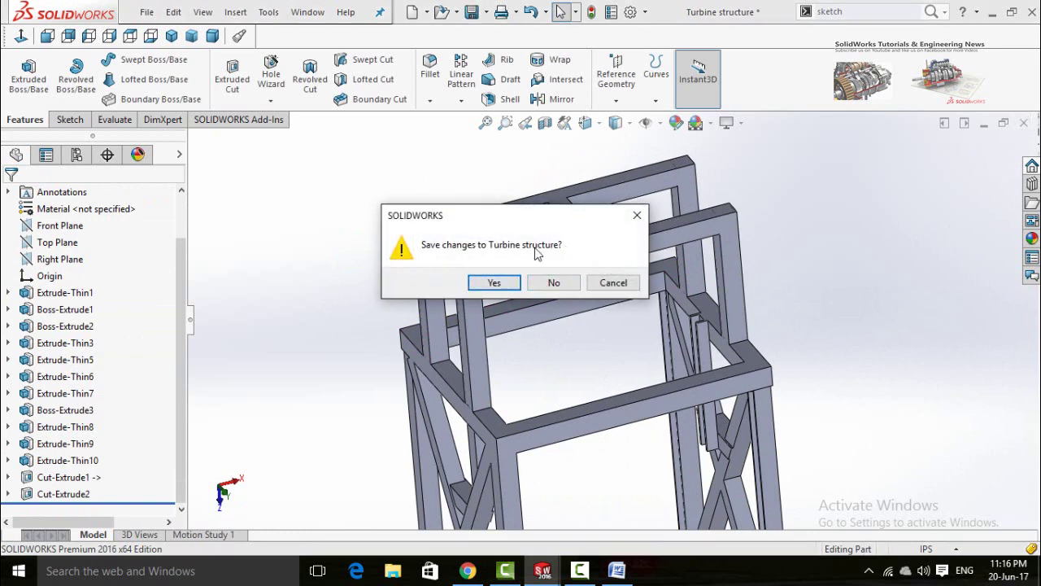
pyautogui.click(494, 284)
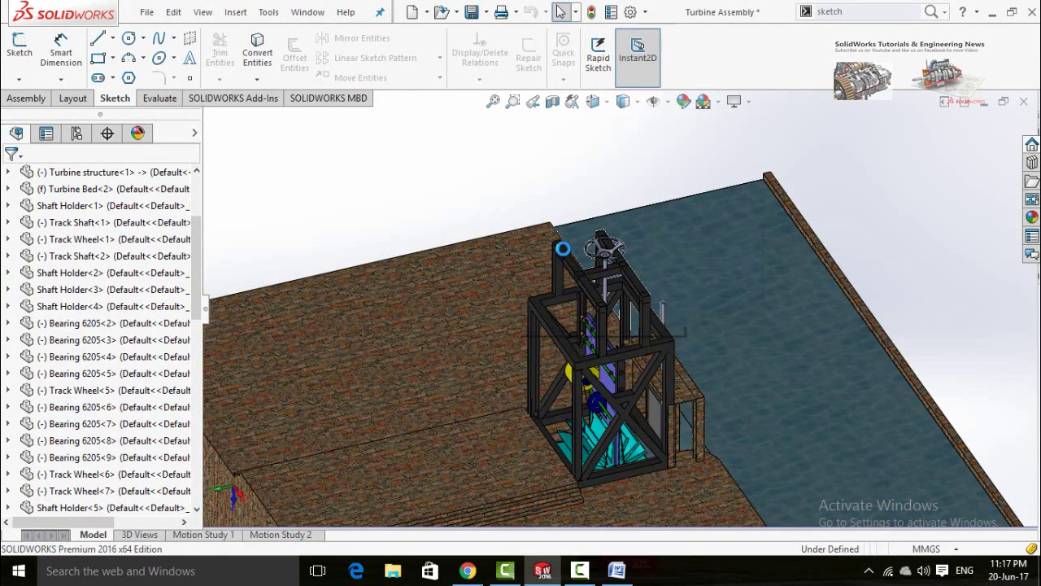
# Inspect the holes on the upper frames in the assembly and start editing the Turbine structure part in place.
pyautogui.scroll(-3, 578, 274)
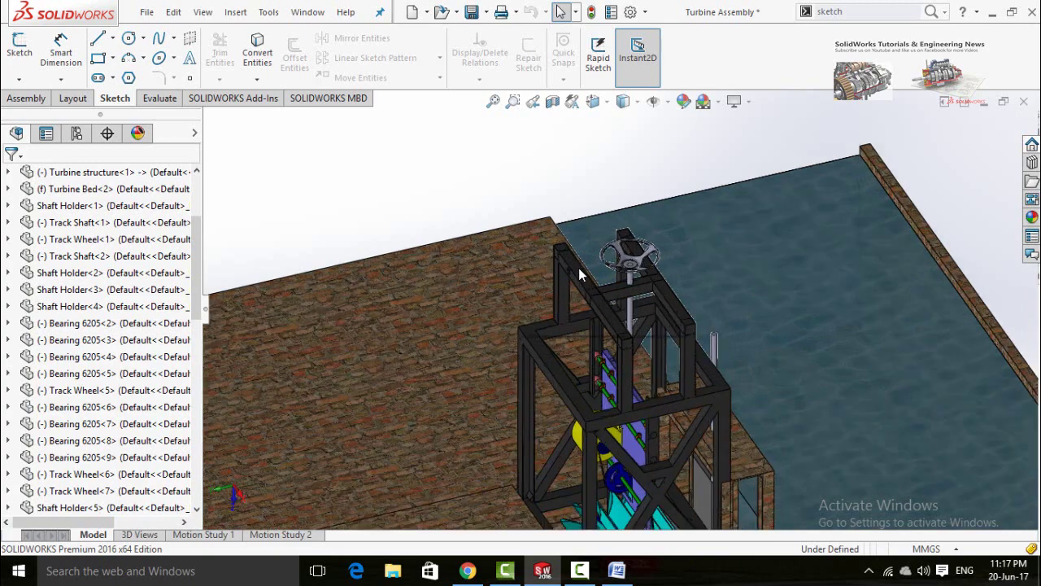
pyautogui.scroll(-2, 586, 296)
pyautogui.scroll(-3, 572, 286)
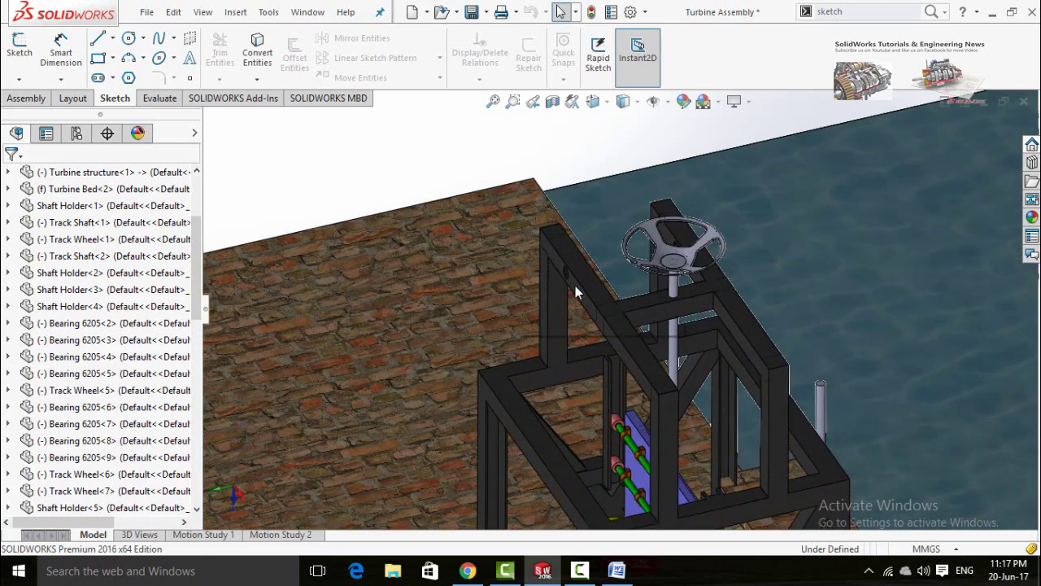
pyautogui.moveTo(591, 286); pyautogui.dragTo(606, 316, button='middle')
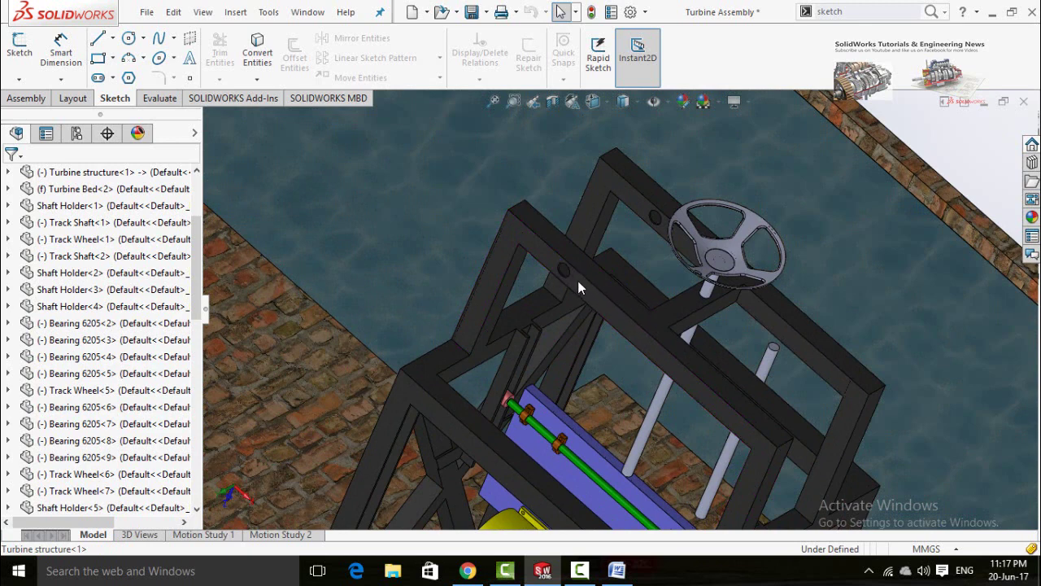
pyautogui.click(577, 281)
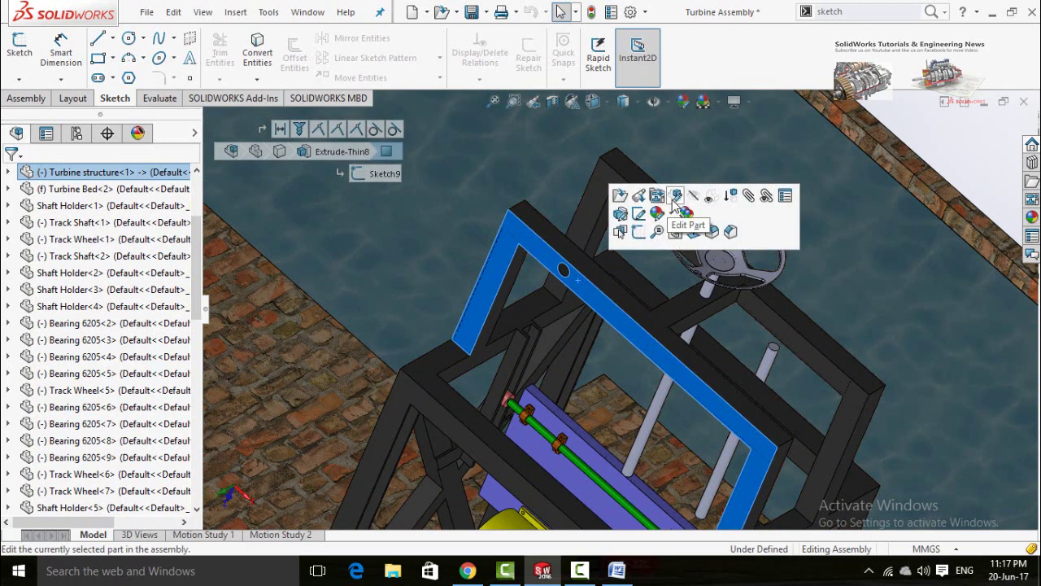
pyautogui.click(674, 201)
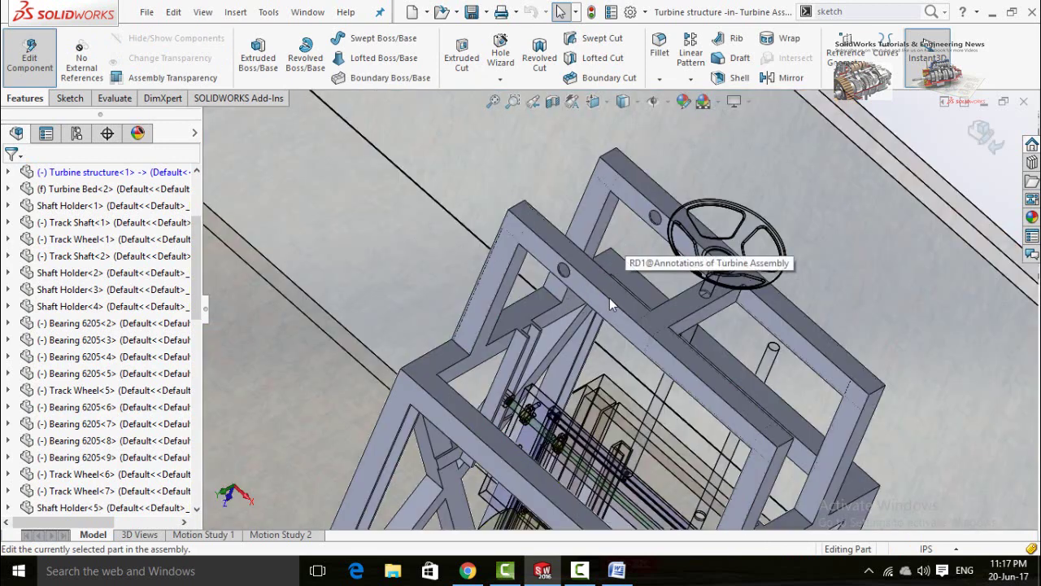
# Expand the Turbine structure's feature list and delete the Cut-Extrude2 feature.
pyautogui.click(7, 173)
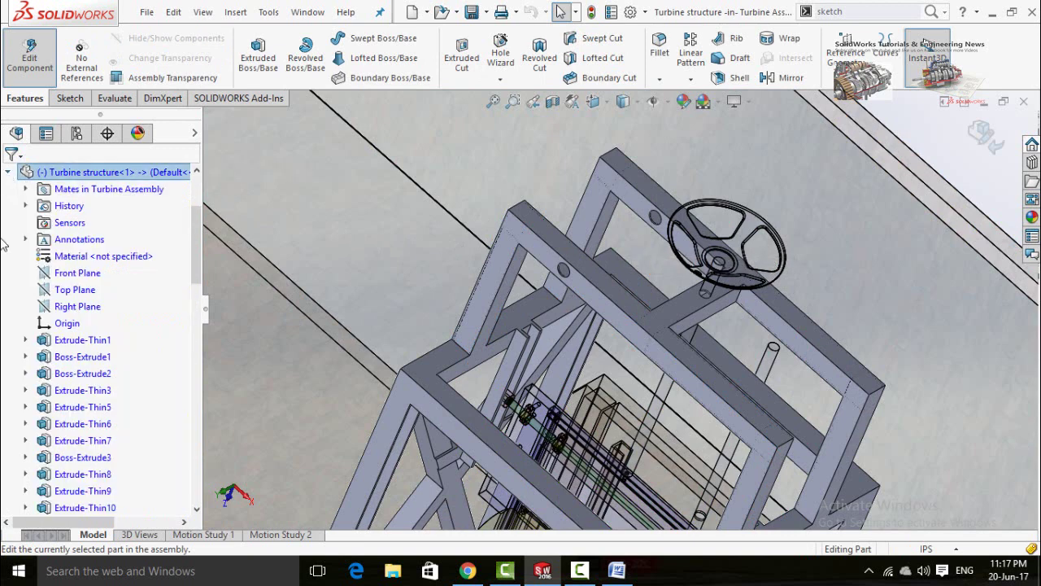
pyautogui.scroll(-4, 8, 326)
pyautogui.scroll(3, 7, 342)
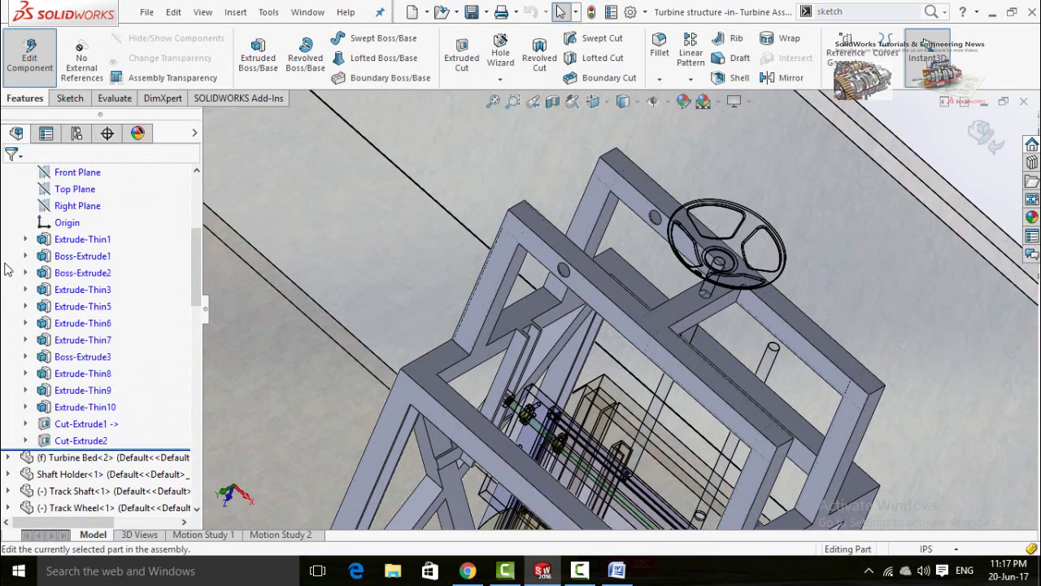
pyautogui.scroll(-1, 4, 373)
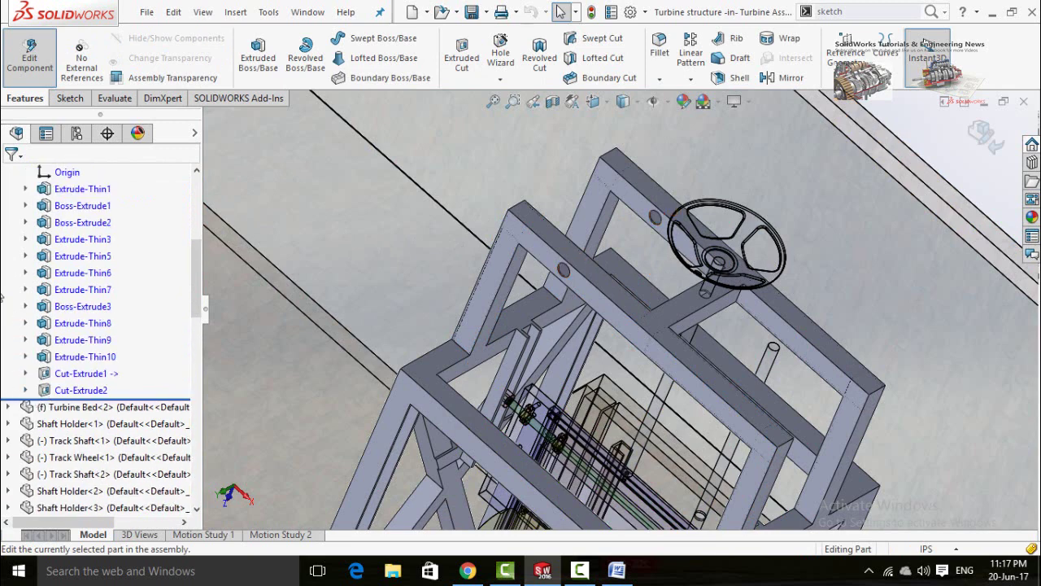
pyautogui.click(25, 391)
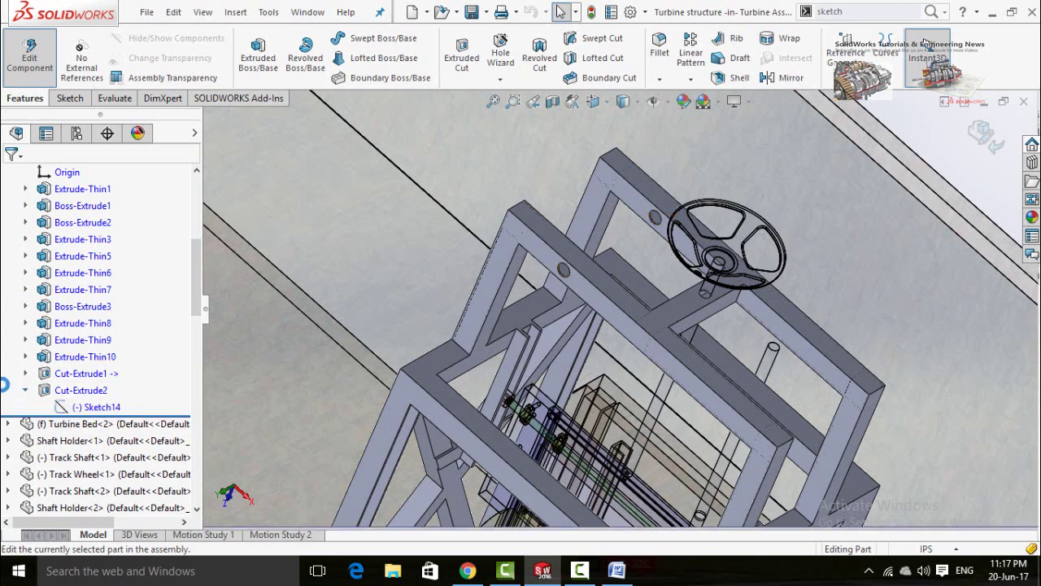
pyautogui.rightClick(46, 392)
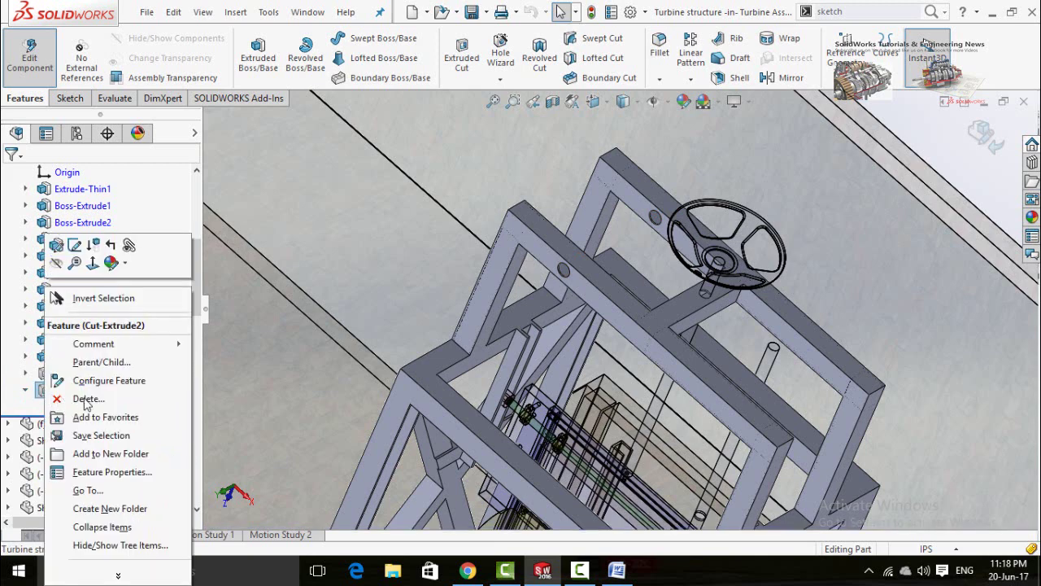
pyautogui.press('Escape')
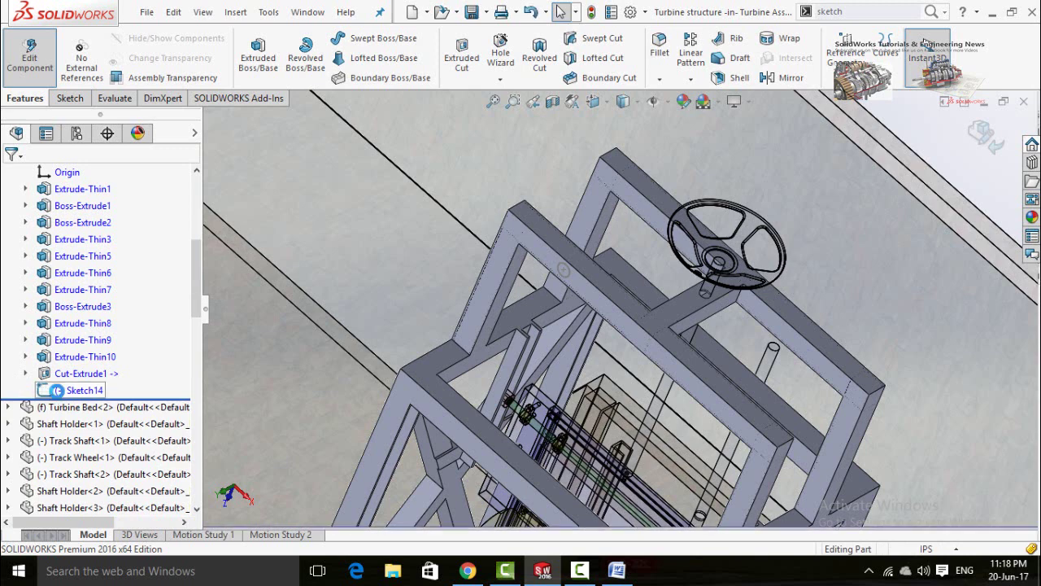
# Delete the leftover Sketch14 from the Turbine structure and exit part editing to return to the assembly.
pyautogui.rightClick(57, 391)
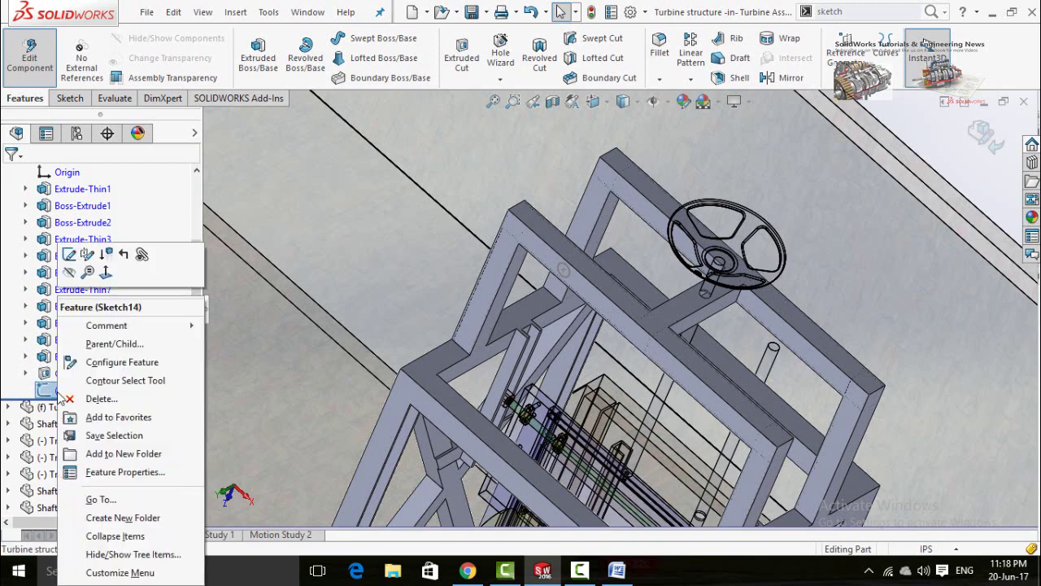
pyautogui.click(102, 399)
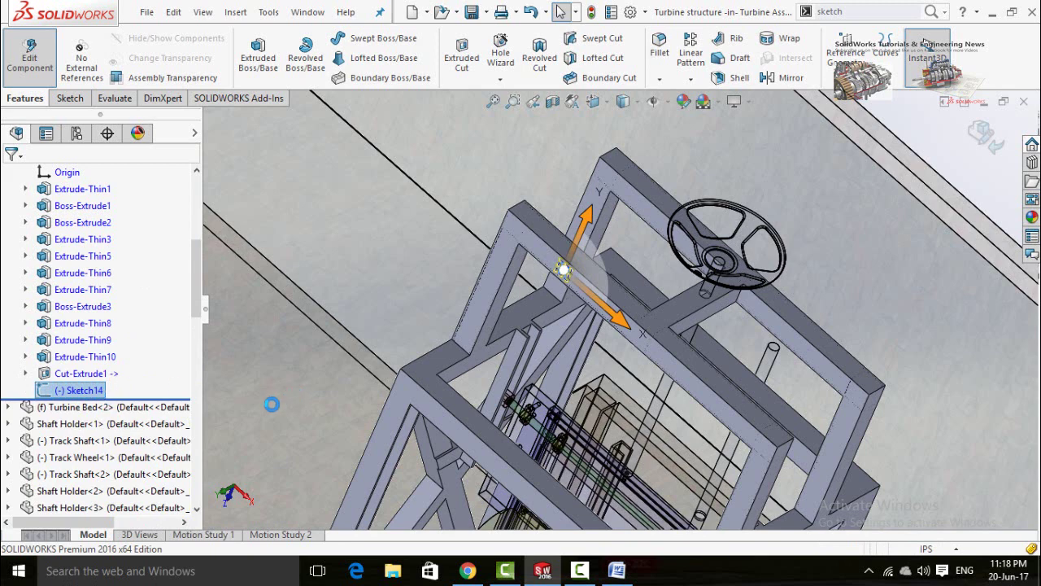
pyautogui.scroll(2, 574, 253)
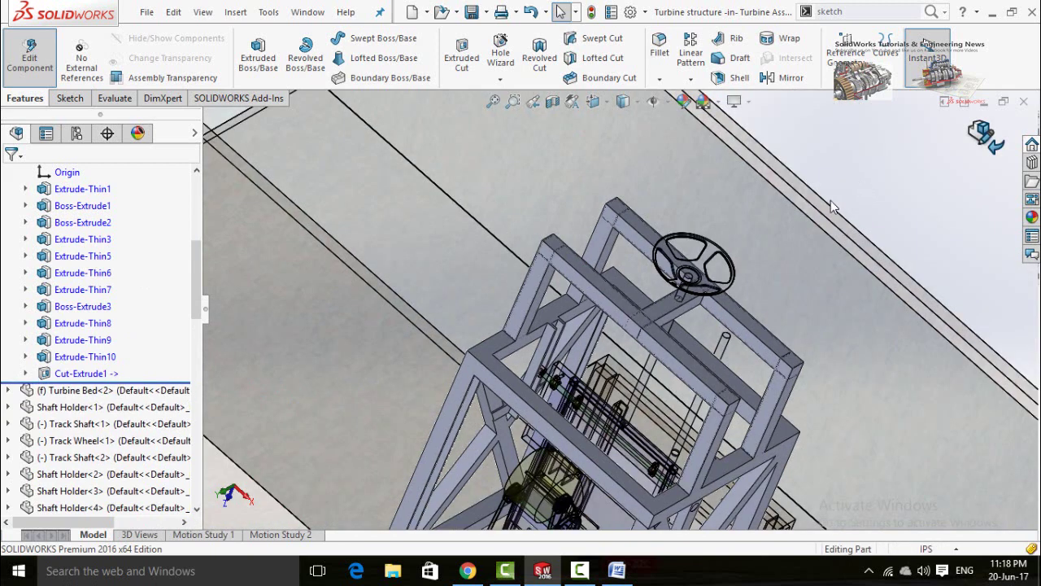
pyautogui.click(983, 135)
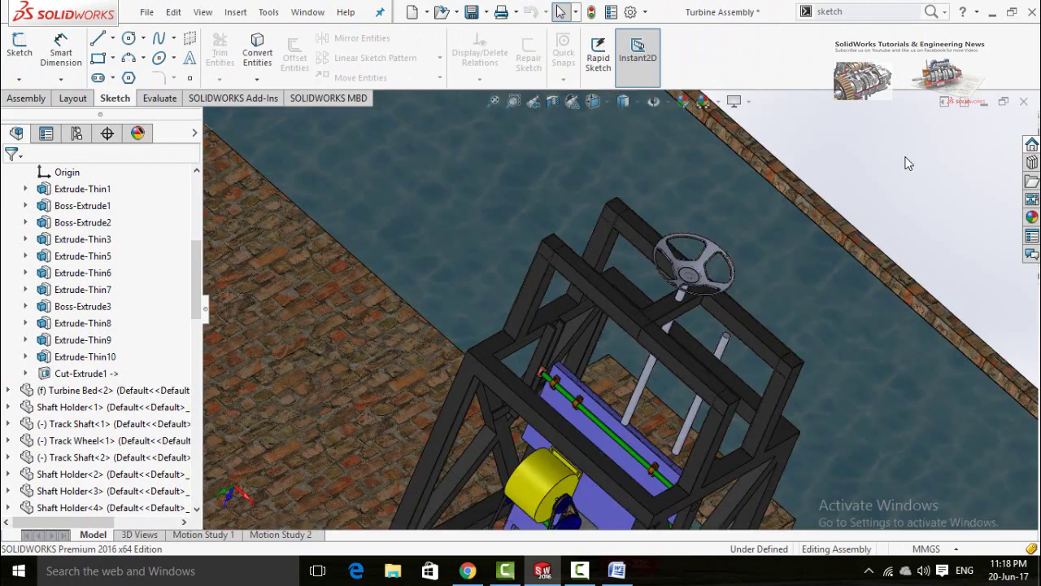
# Hide the brick Civil Structure and the Water component so only the turbine remains displayed in the assembly.
pyautogui.scroll(1, 908, 162)
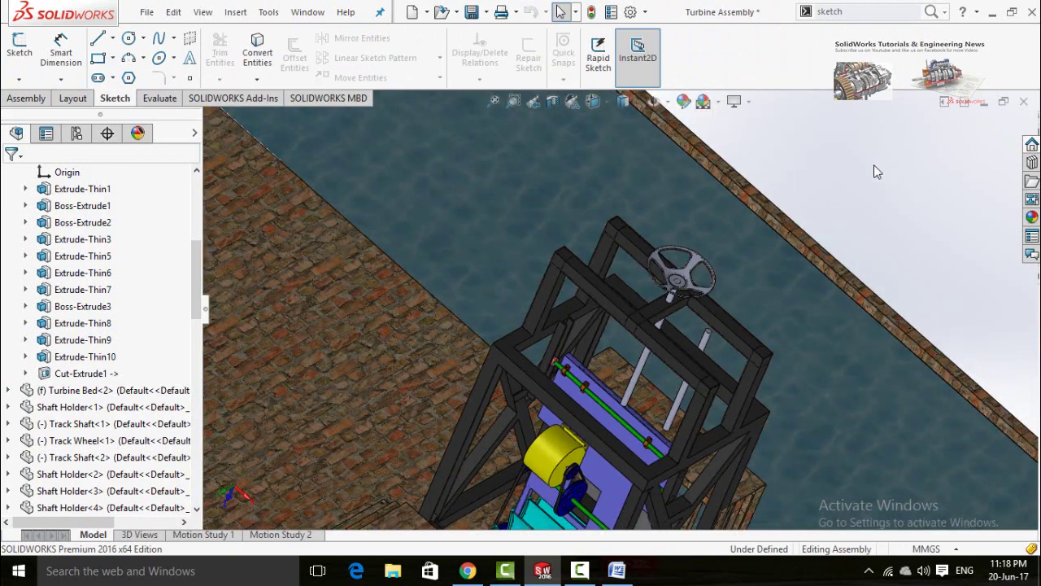
pyautogui.scroll(1, 867, 177)
pyautogui.scroll(3, 862, 191)
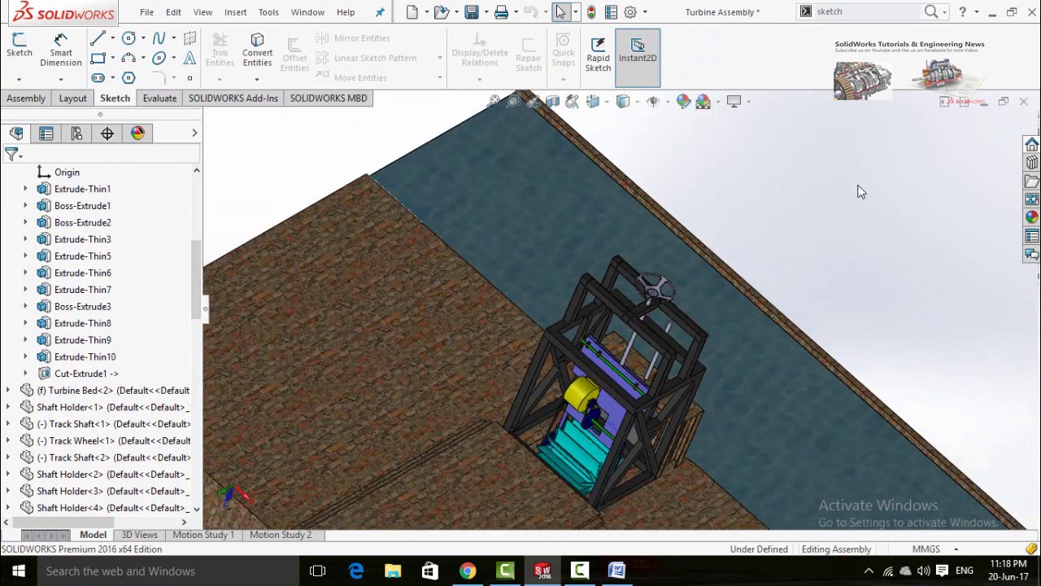
pyautogui.scroll(2, 836, 301)
pyautogui.moveTo(834, 300); pyautogui.dragTo(805, 217, button='middle')
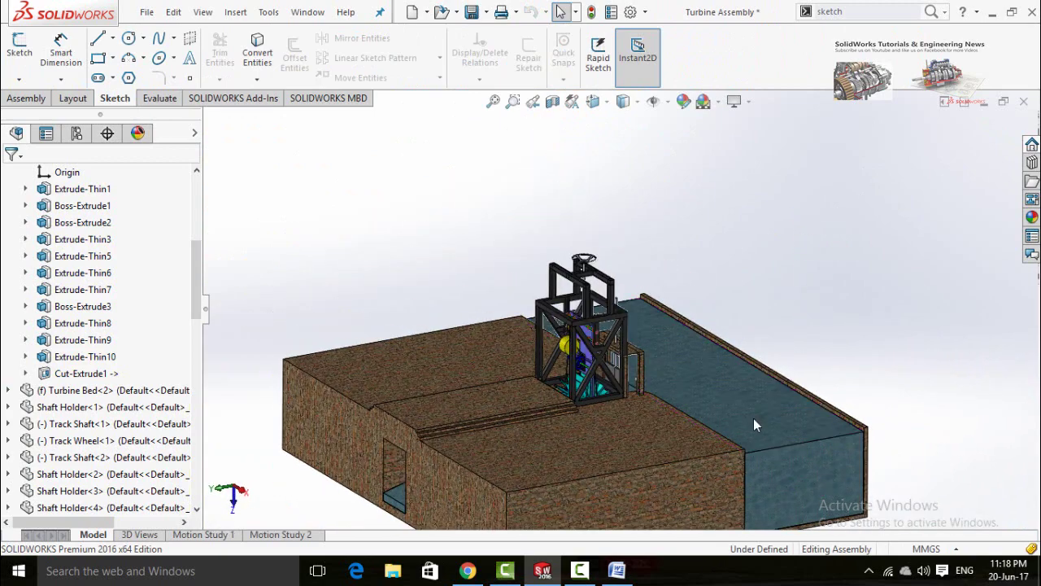
pyautogui.click(609, 450)
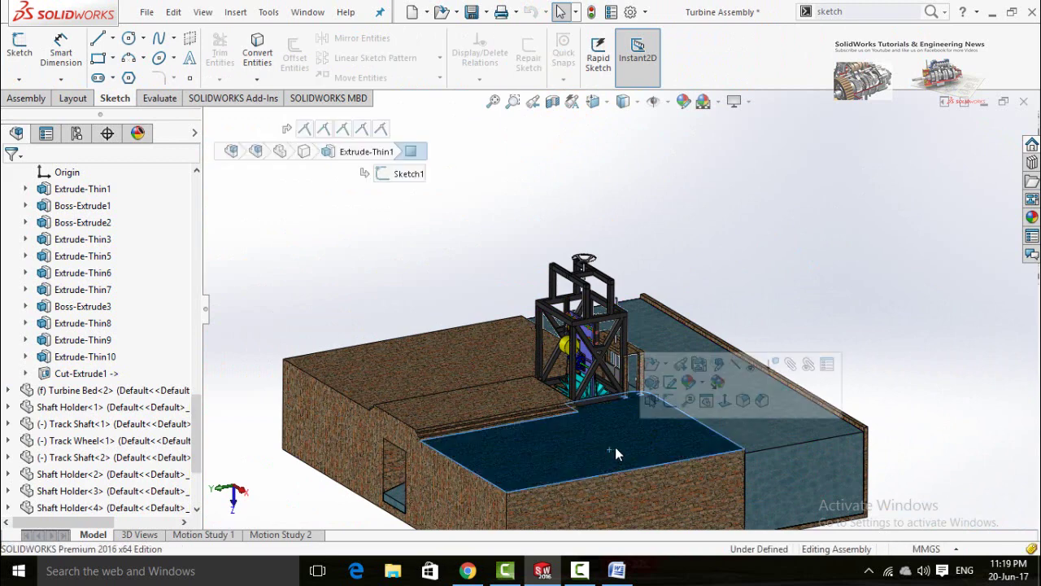
pyautogui.click(736, 366)
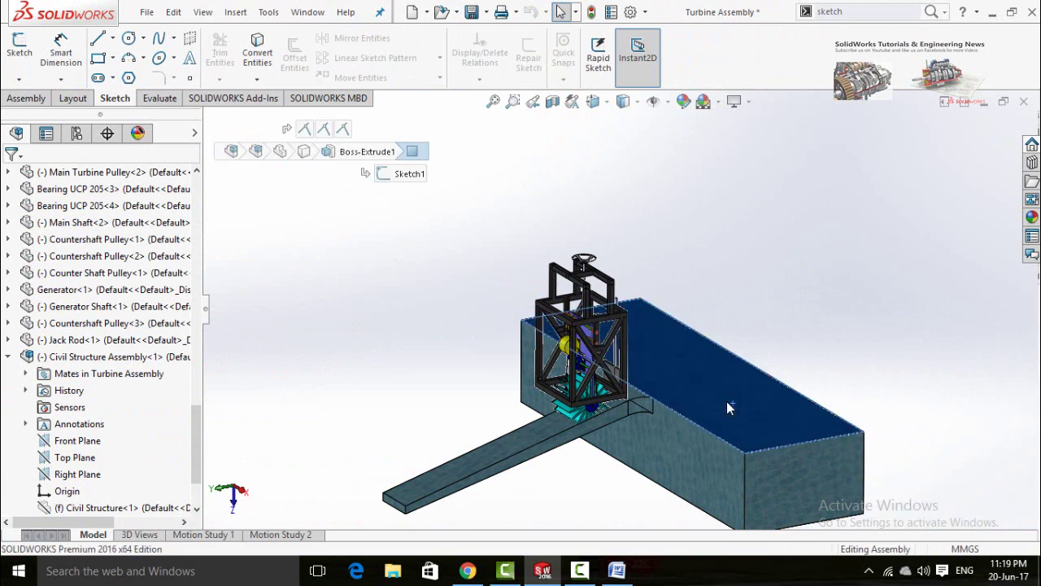
pyautogui.click(728, 407)
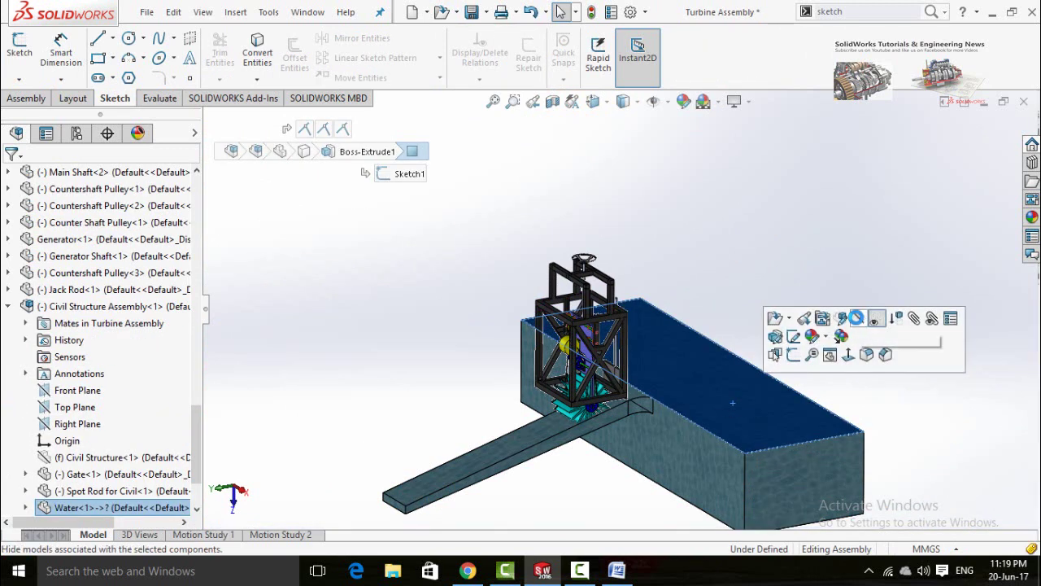
pyautogui.click(874, 319)
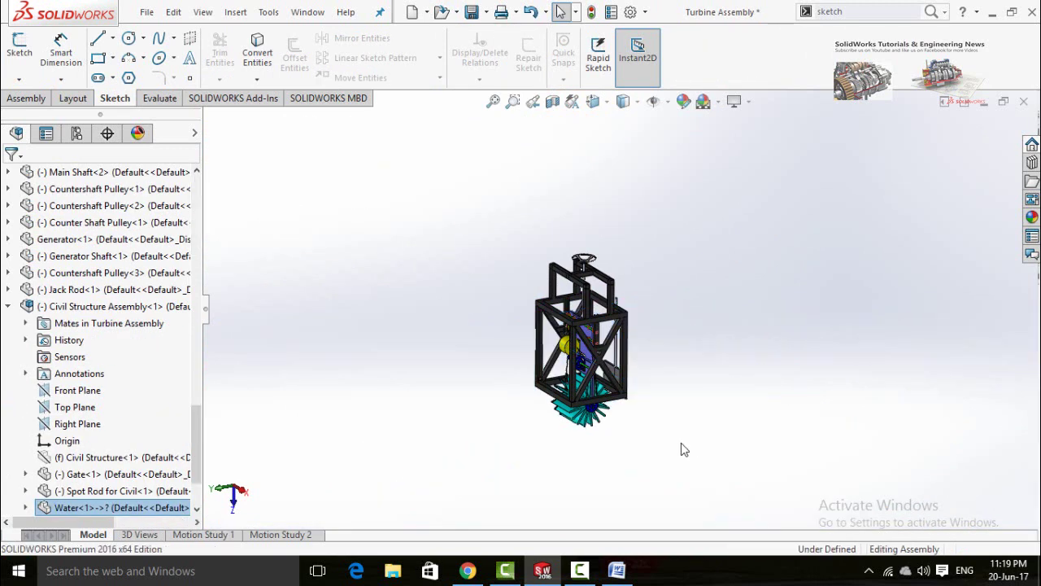
# Switch to the Word document and highlight the ninth topic, "Change Appearance".
pyautogui.click(618, 572)
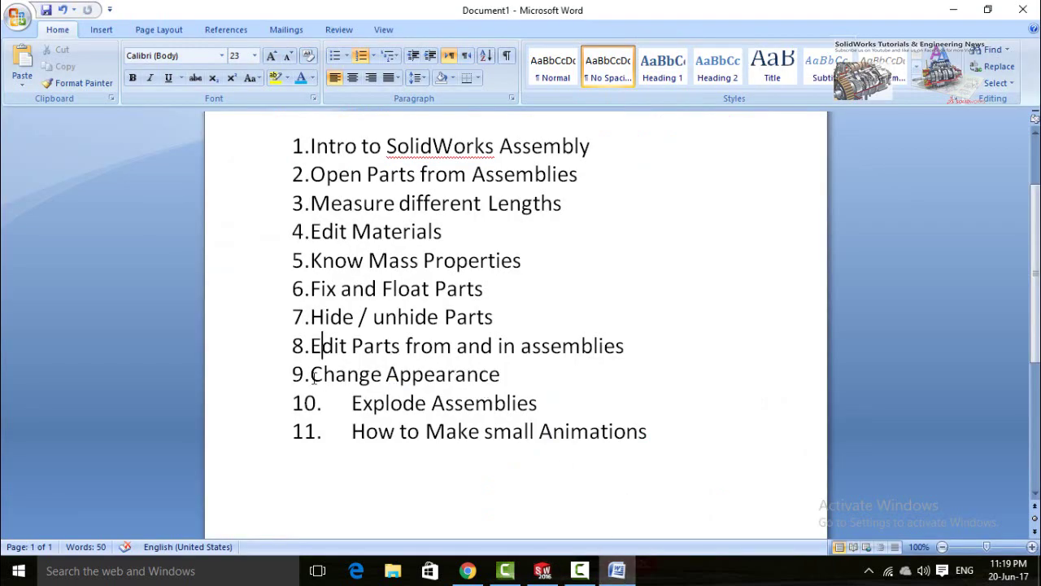
pyautogui.moveTo(313, 374); pyautogui.dragTo(460, 374)
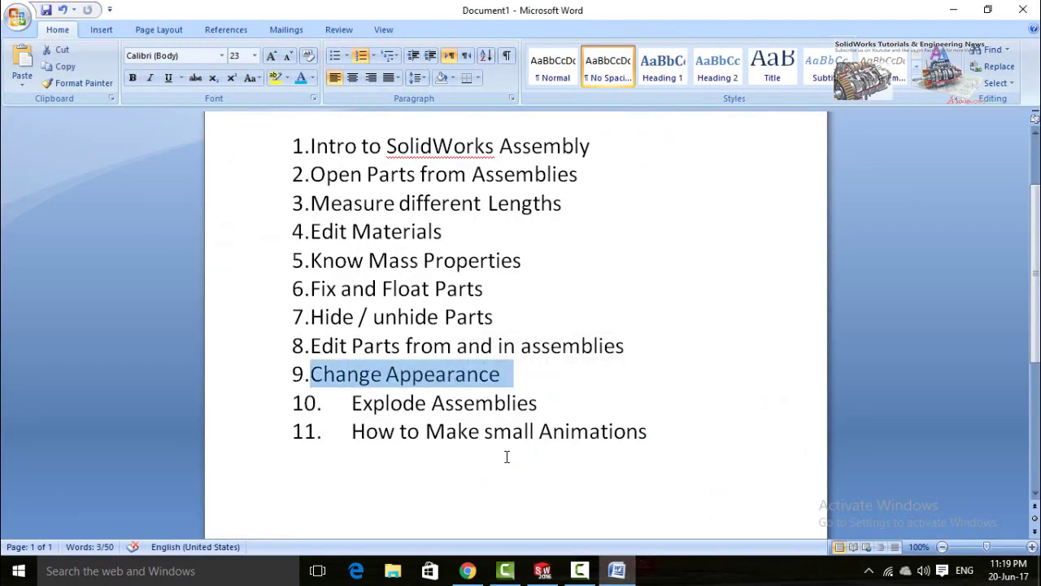
# Switch to SOLIDWORKS and open the component-level appearance of the Turbine structure for editing.
pyautogui.moveTo(542, 572)
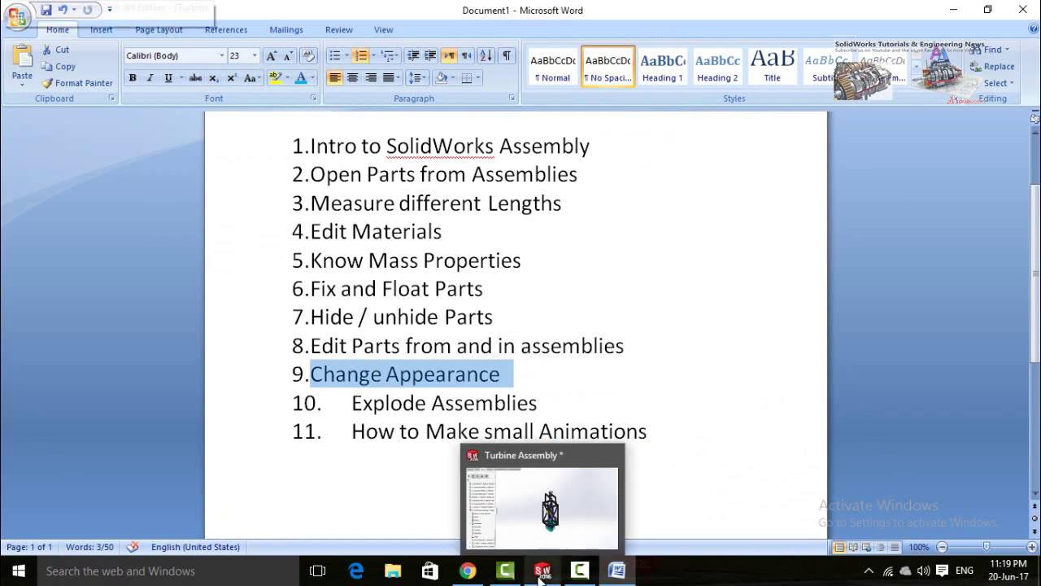
pyautogui.click(541, 504)
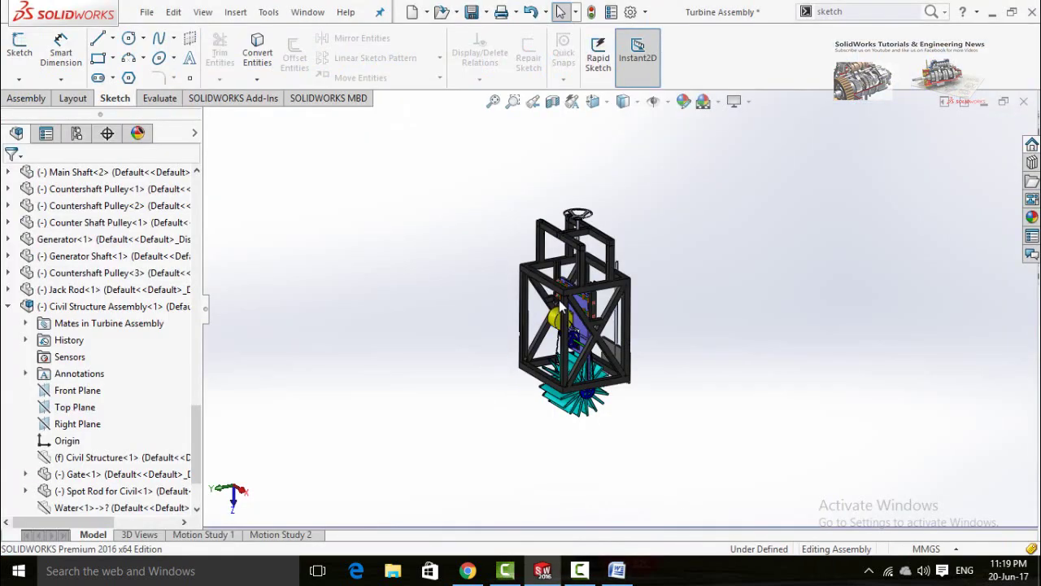
pyautogui.scroll(-2, 575, 303)
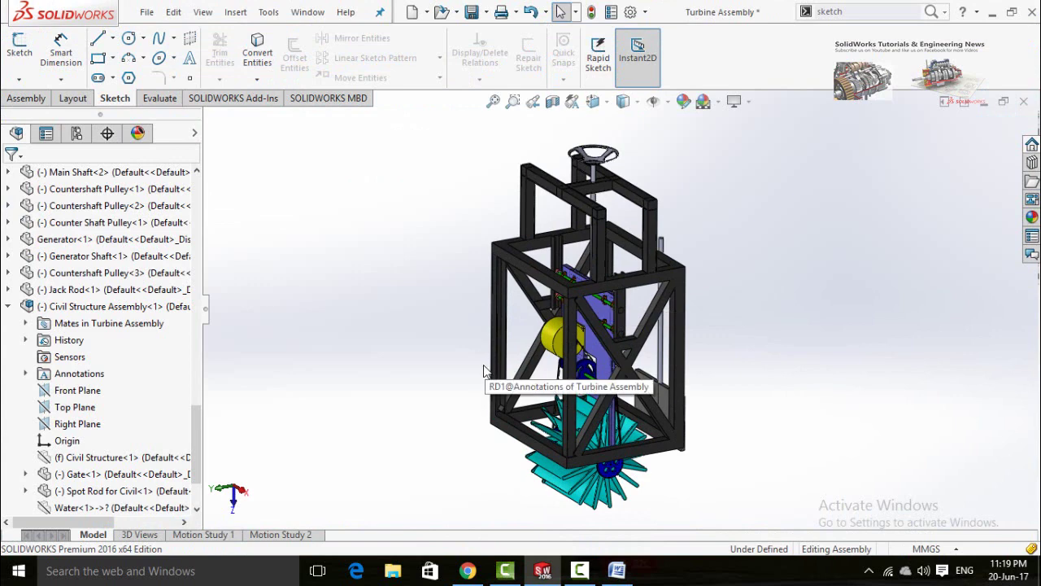
pyautogui.scroll(2, 476, 373)
pyautogui.moveTo(476, 372); pyautogui.dragTo(562, 384, button='middle')
pyautogui.scroll(-2, 561, 384)
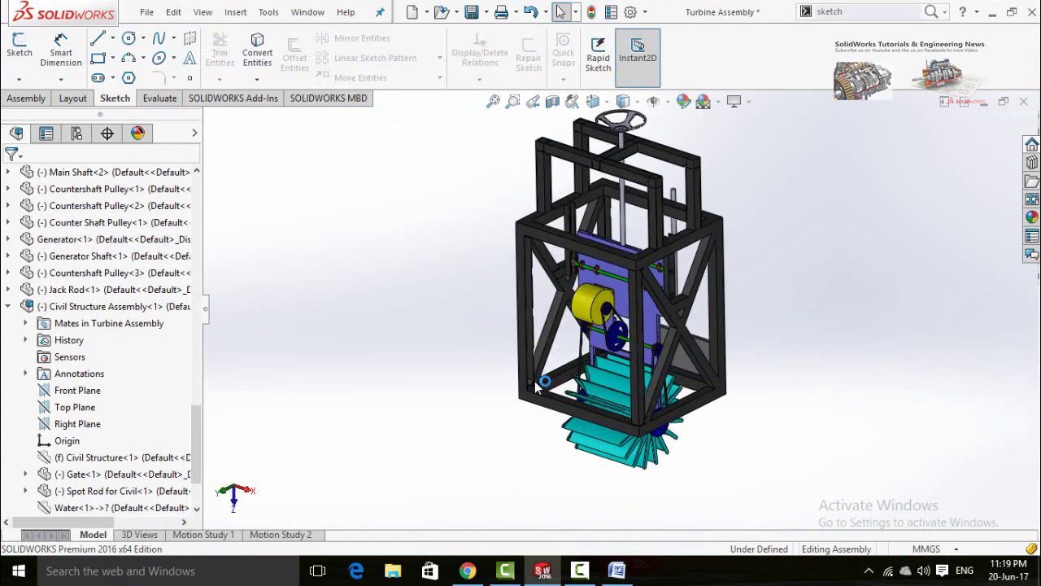
pyautogui.click(522, 329)
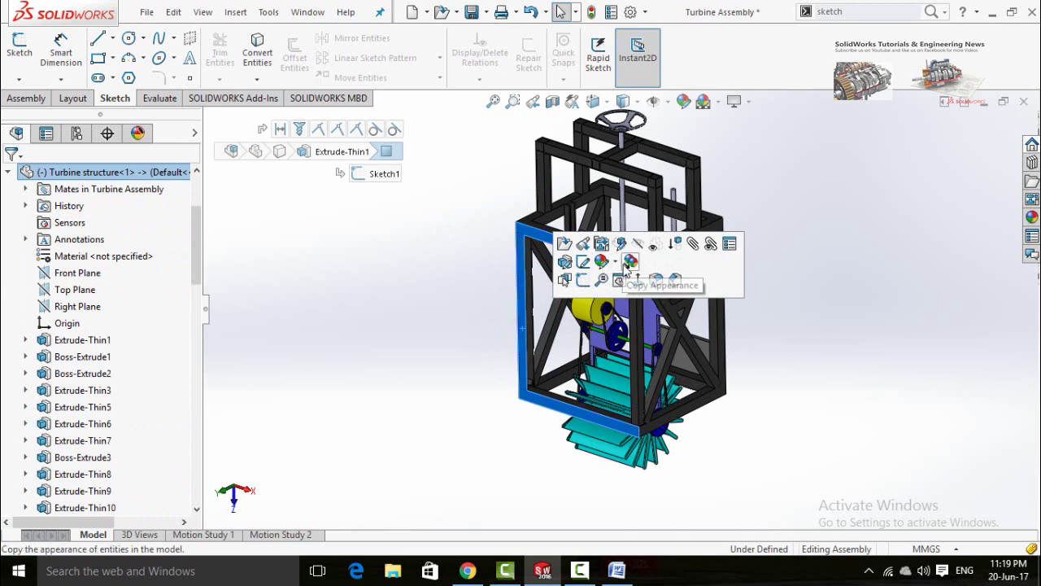
pyautogui.click(612, 264)
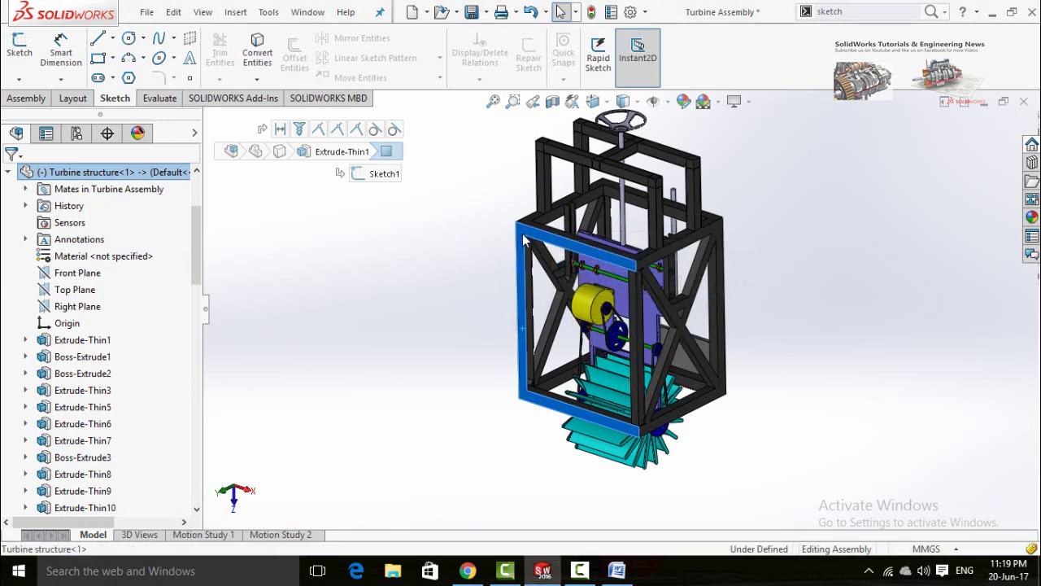
pyautogui.click(520, 269)
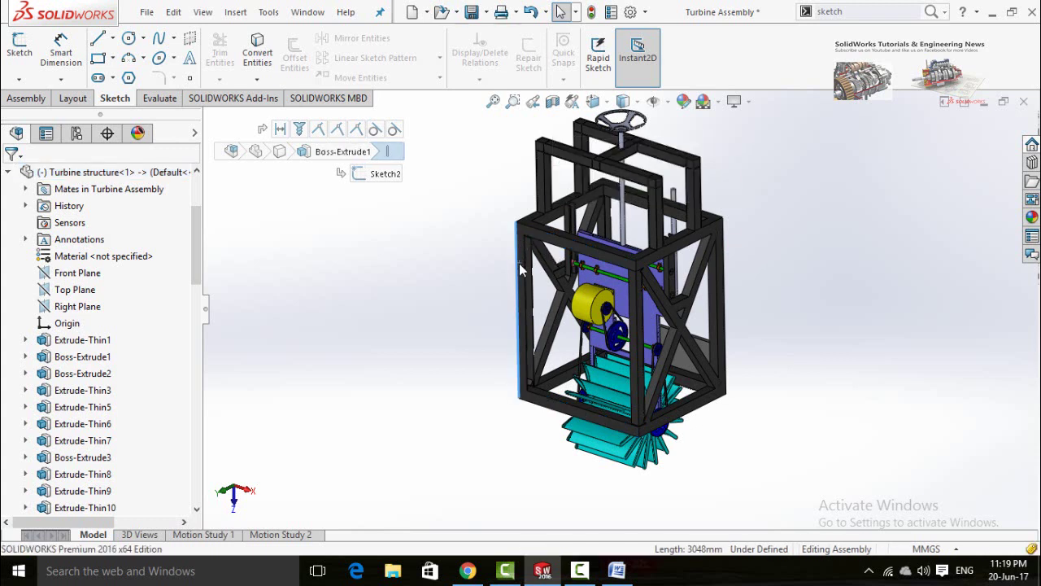
pyautogui.moveTo(570, 197)
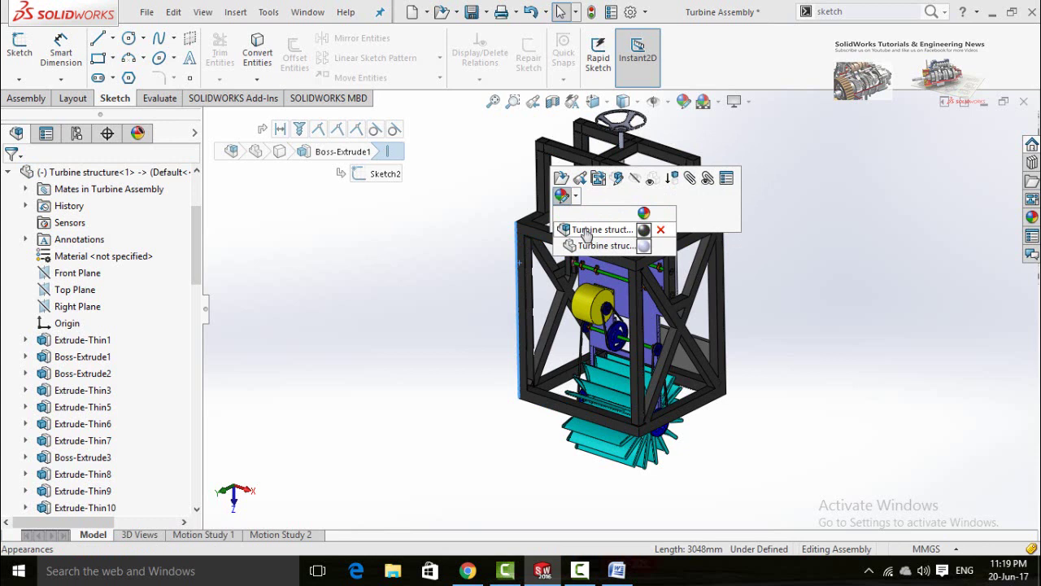
pyautogui.click(585, 230)
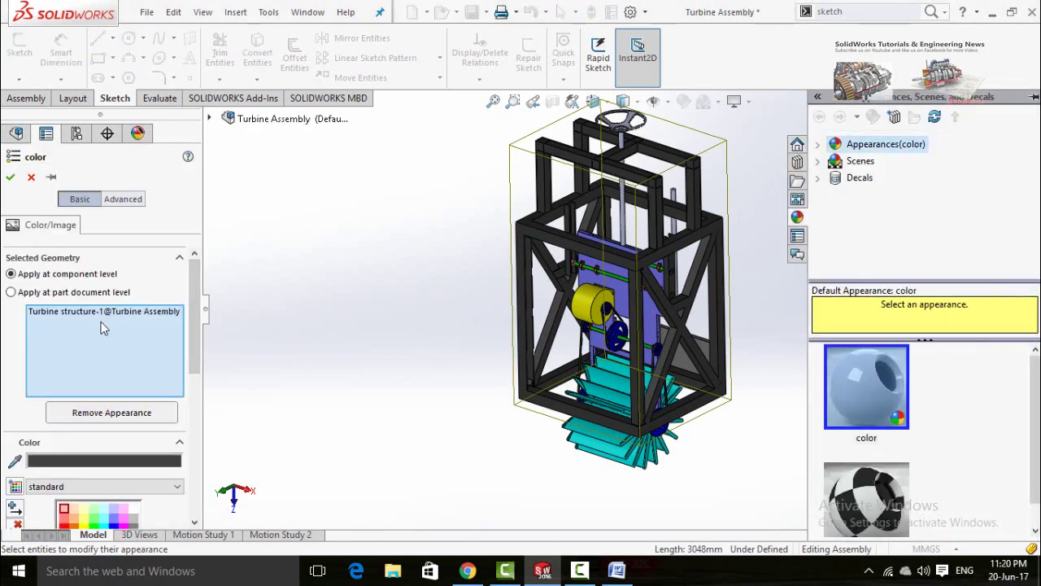
# Apply the "old english brick" appearance from the Stone > Brick library to the Turbine structure and accept it.
pyautogui.scroll(-3, 188, 308)
pyautogui.scroll(-5, 188, 308)
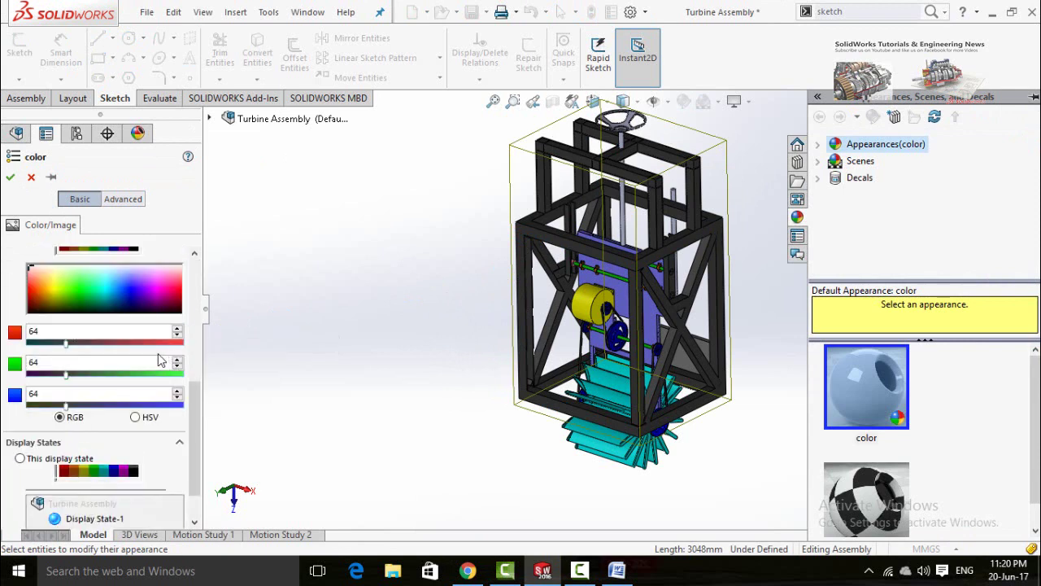
pyautogui.click(819, 147)
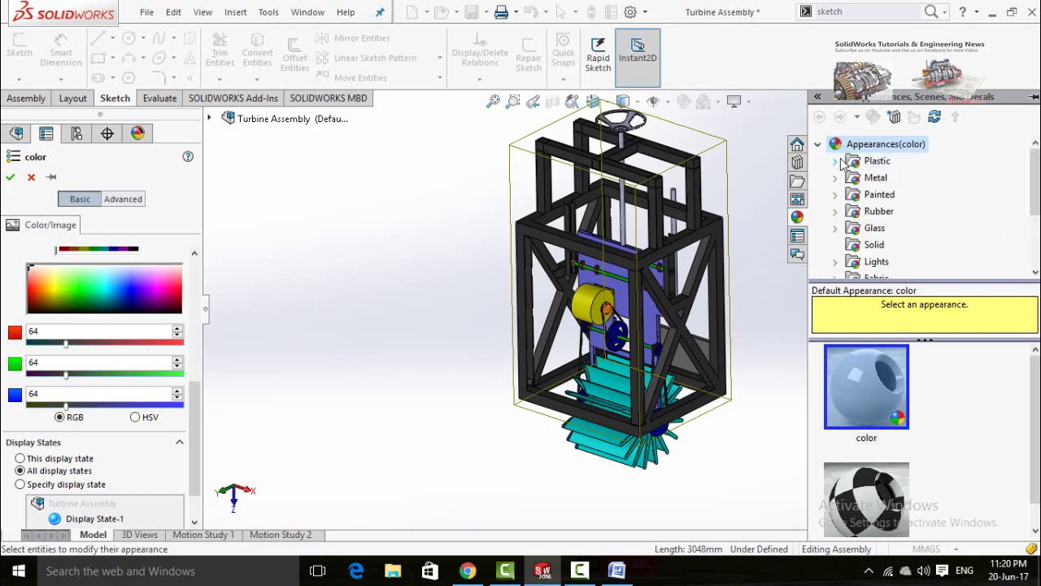
pyautogui.click(834, 161)
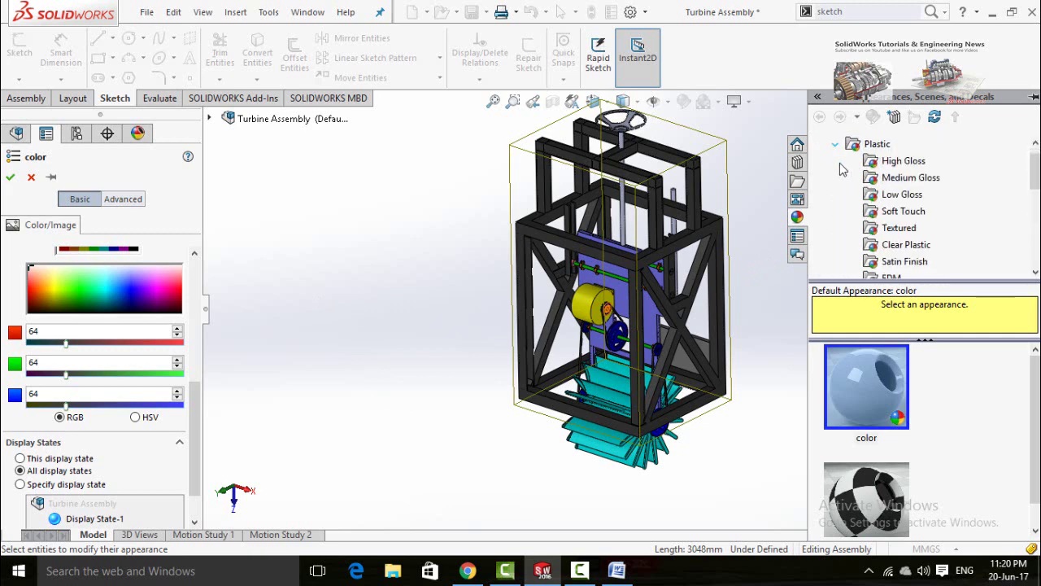
pyautogui.click(833, 144)
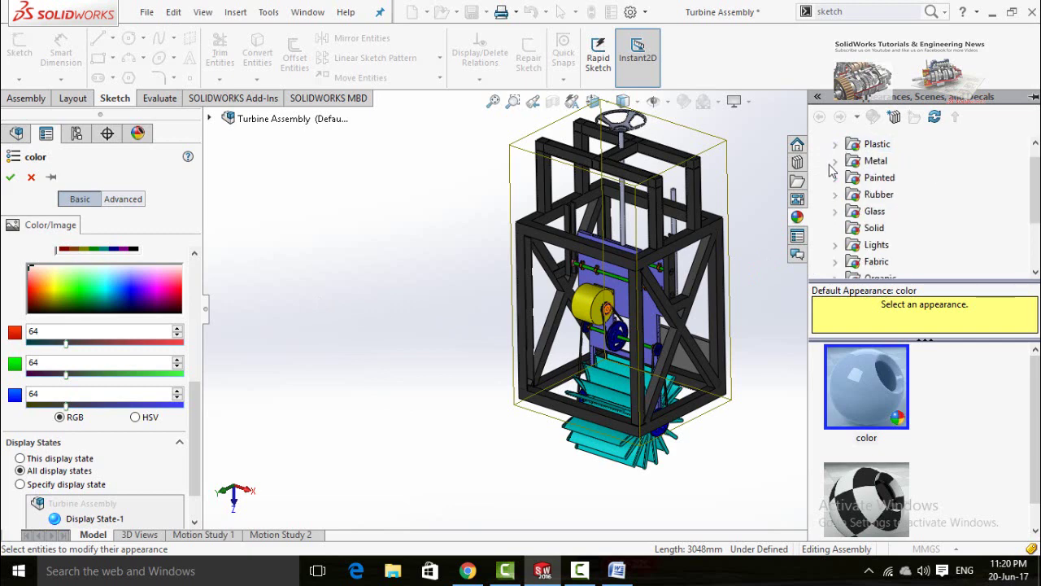
pyautogui.scroll(-1, 891, 207)
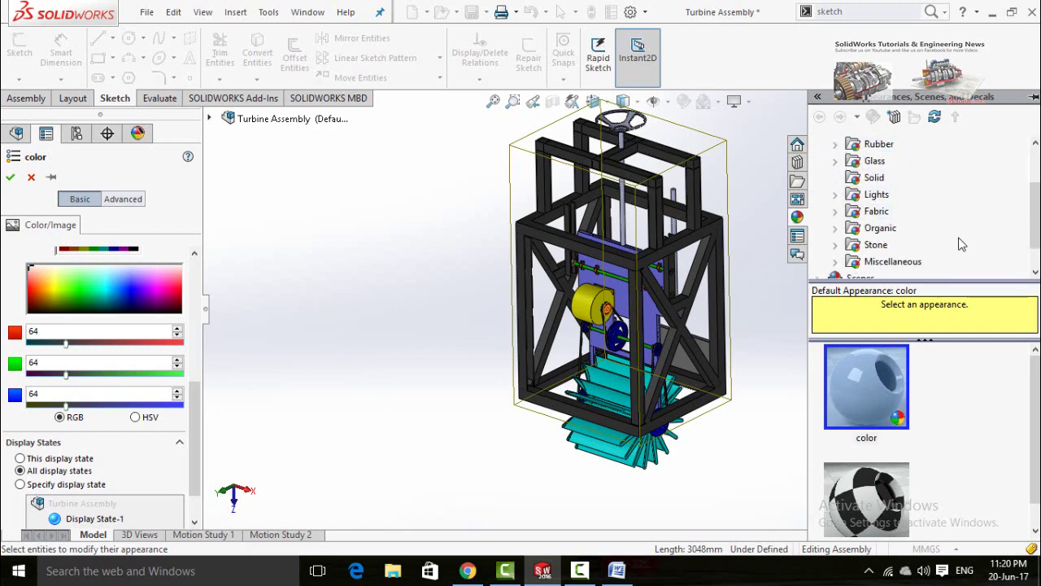
pyautogui.click(836, 246)
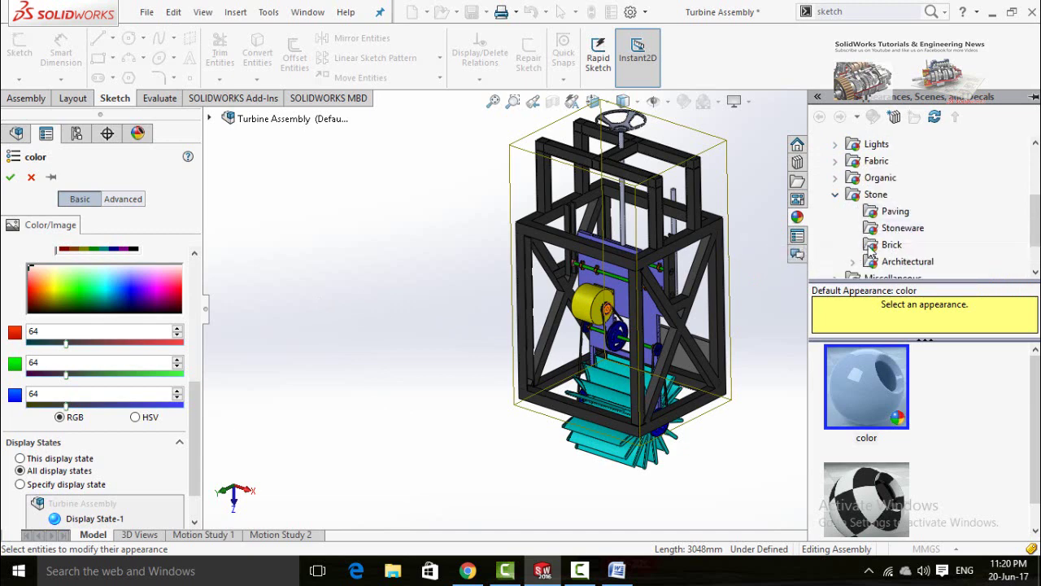
pyautogui.click(882, 246)
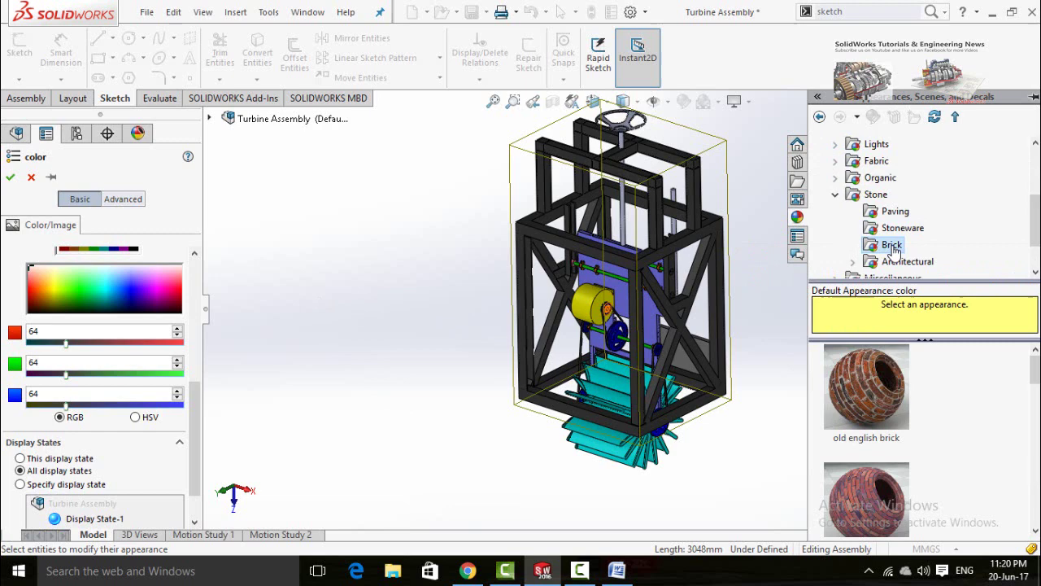
pyautogui.click(850, 375)
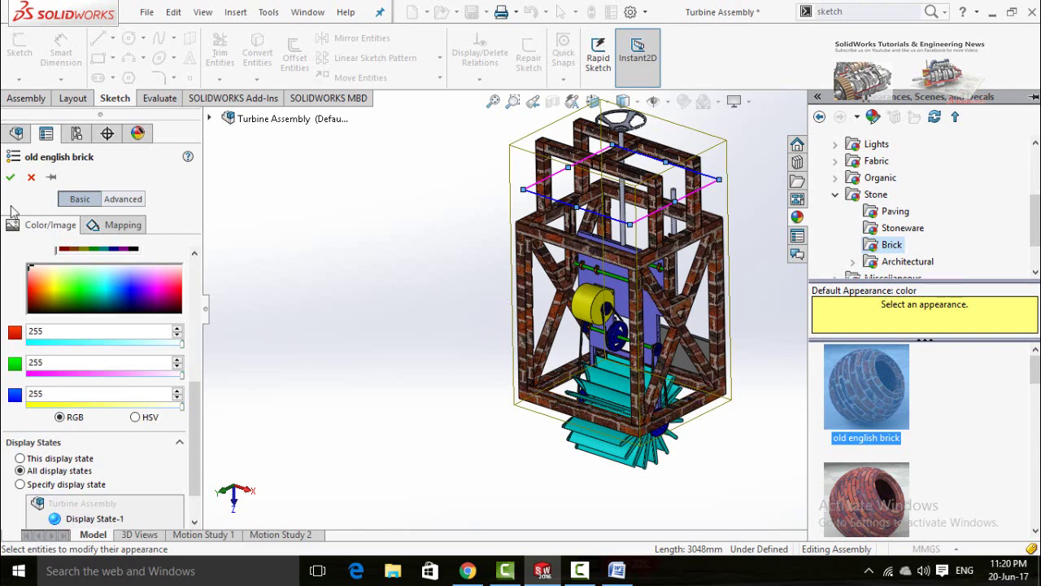
pyautogui.click(10, 177)
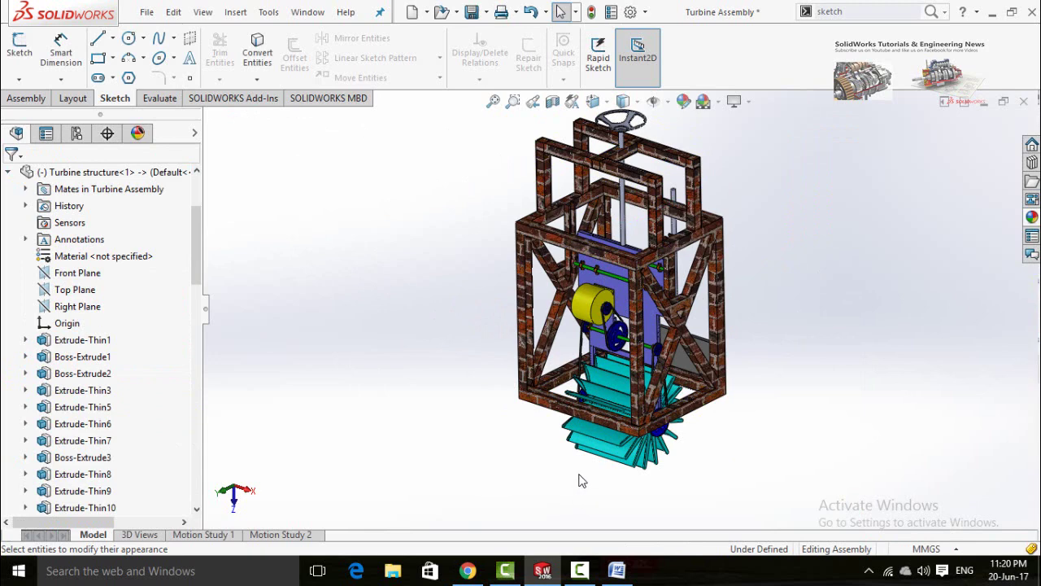
# Switch to the Word document and highlight the tenth topic, "Explode Assemblies".
pyautogui.click(616, 572)
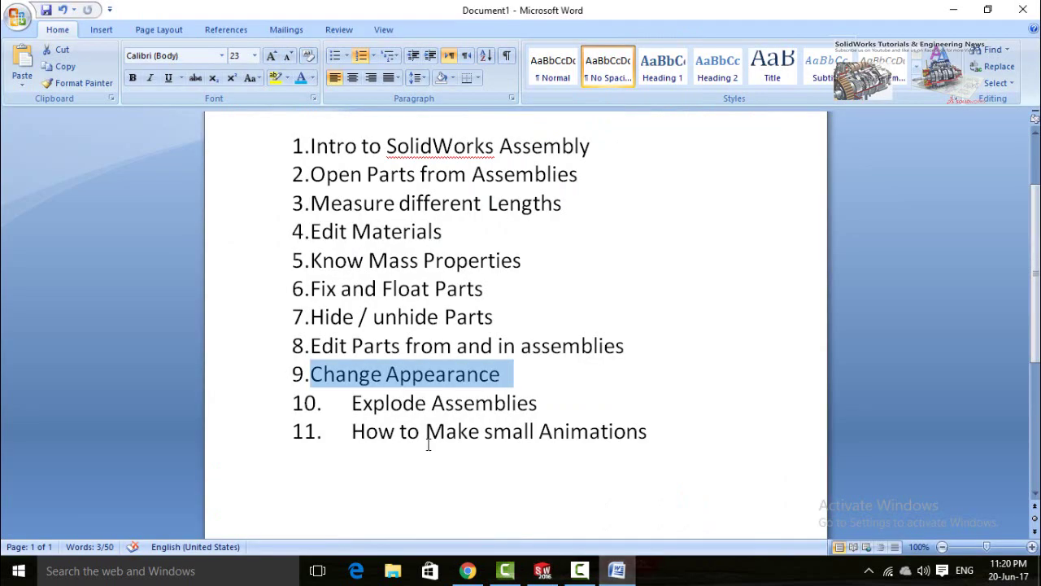
pyautogui.click(431, 404)
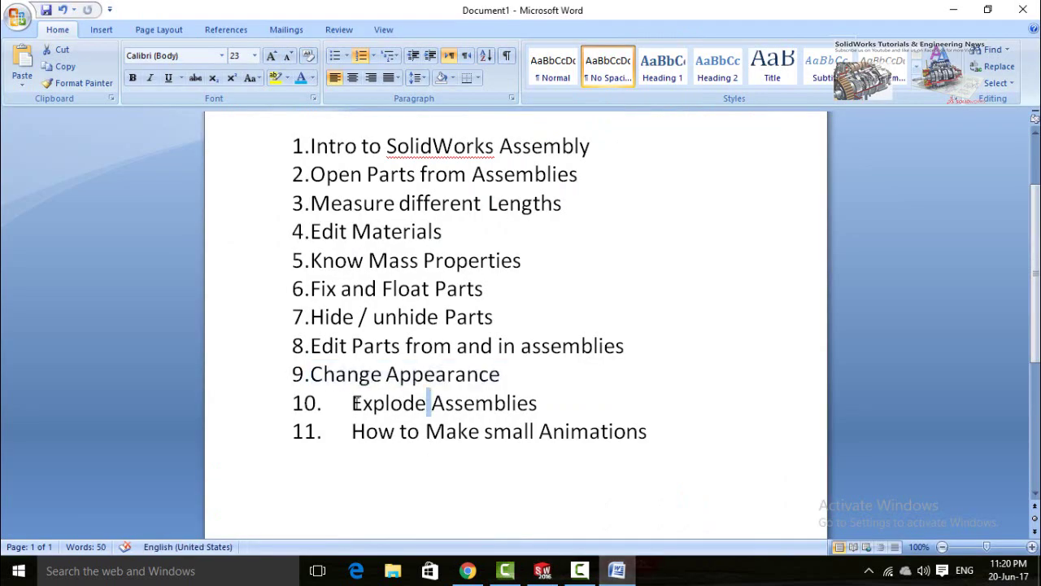
pyautogui.moveTo(353, 402); pyautogui.dragTo(548, 407)
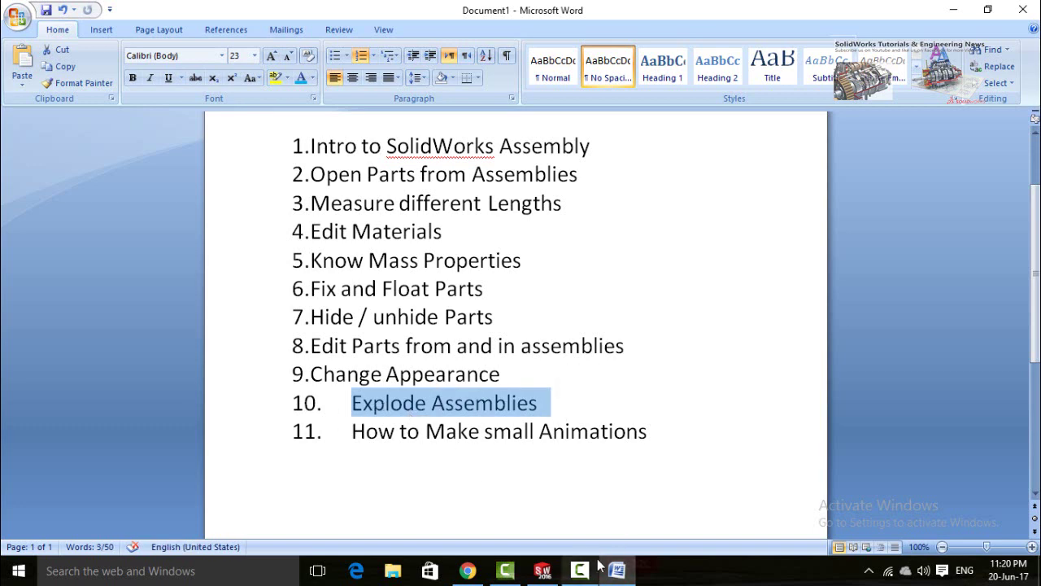
# Return to SOLIDWORKS and start a new exploded view for the Turbine Assembly's Default configuration.
pyautogui.click(542, 572)
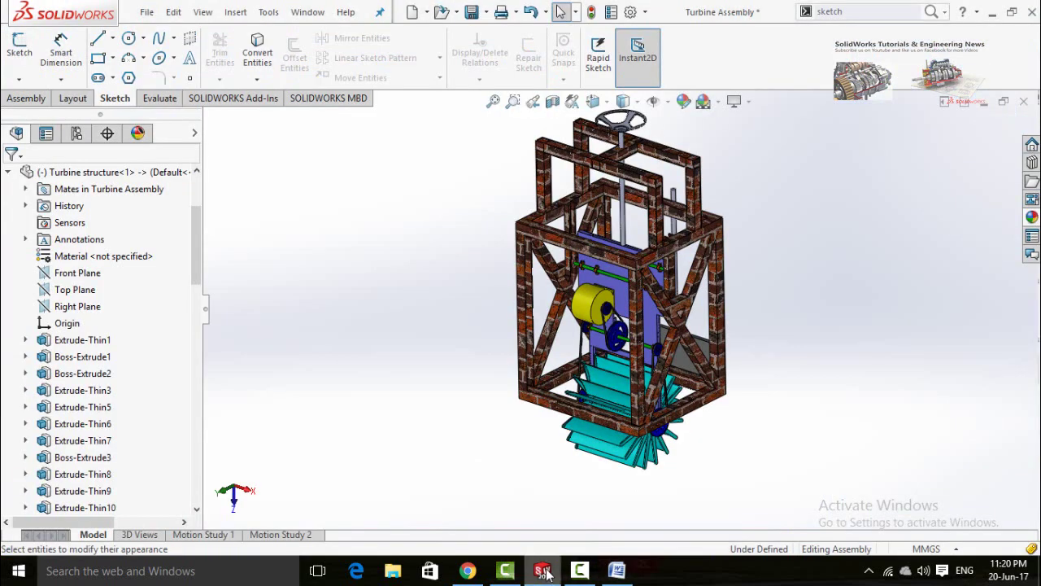
pyautogui.scroll(3, 493, 454)
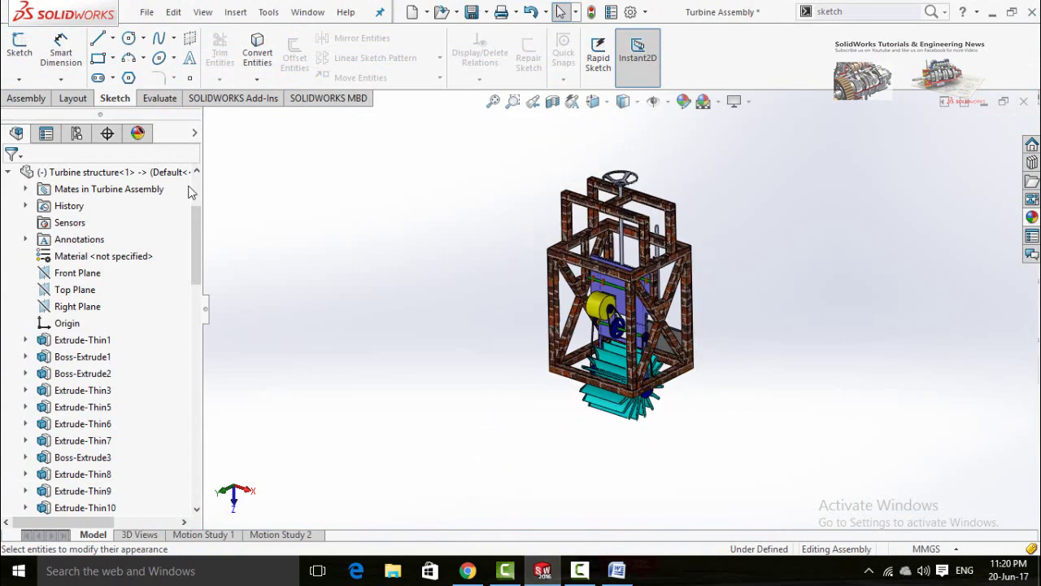
pyautogui.click(24, 98)
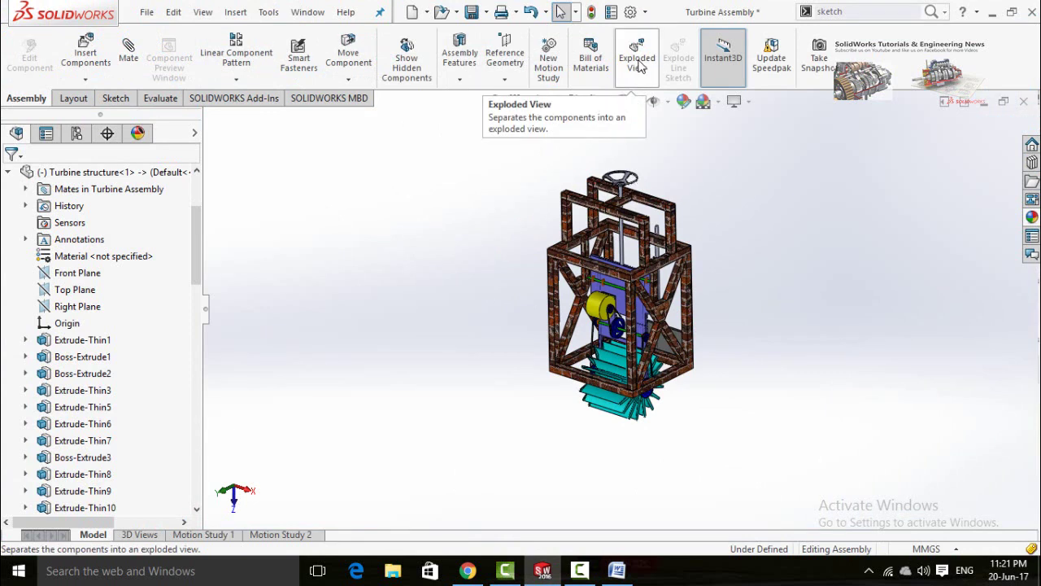
pyautogui.click(77, 134)
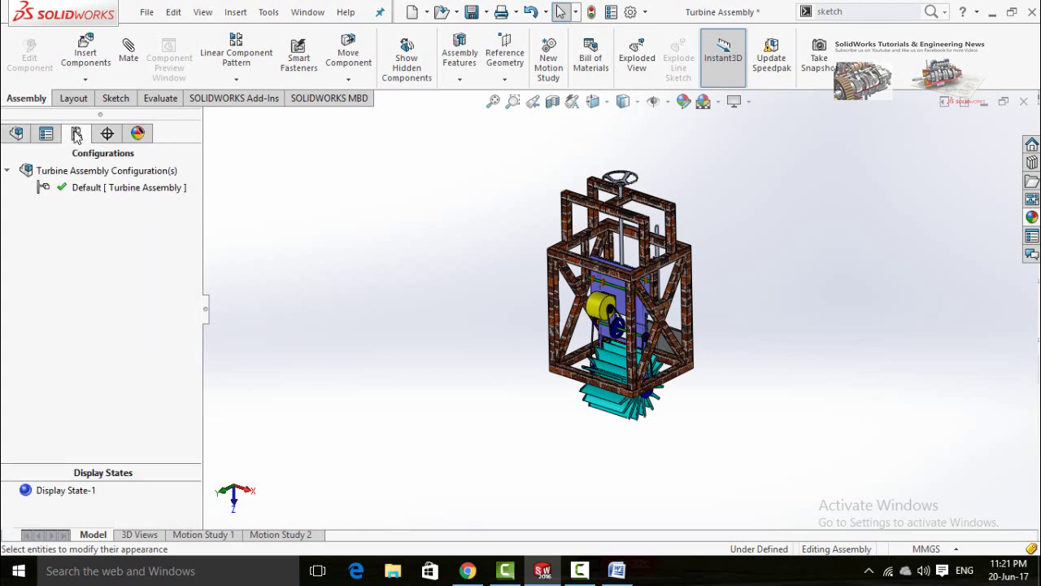
pyautogui.rightClick(81, 190)
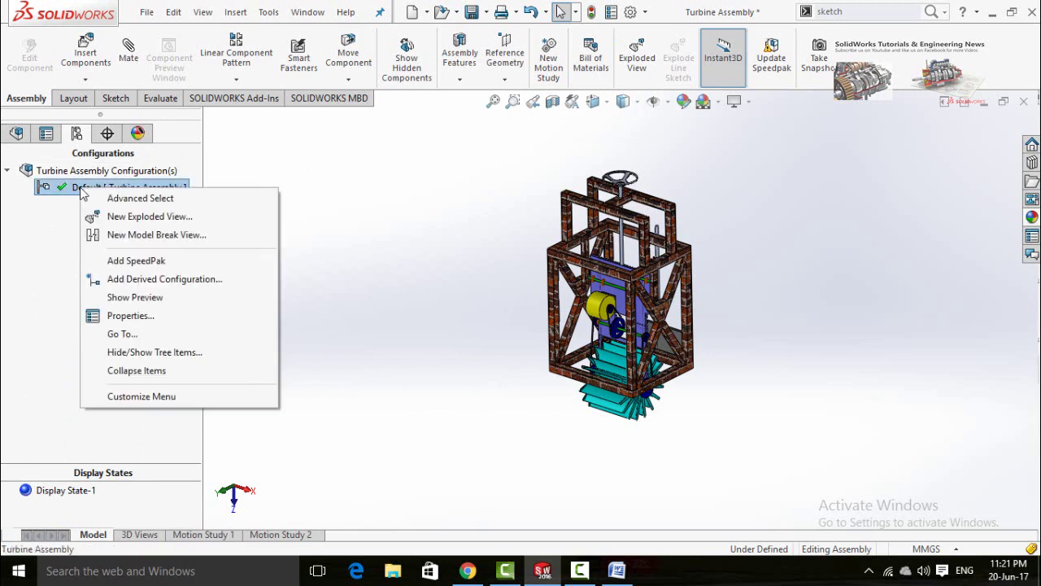
pyautogui.click(129, 218)
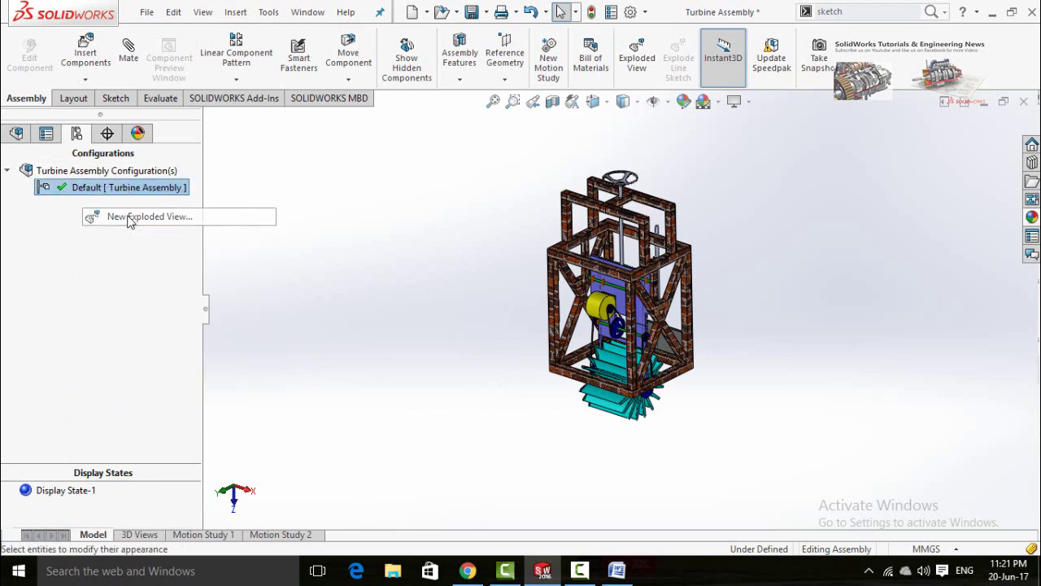
# Add an explode step moving the cyan Runner down along the Z axis, well clear of the frame.
pyautogui.click(614, 413)
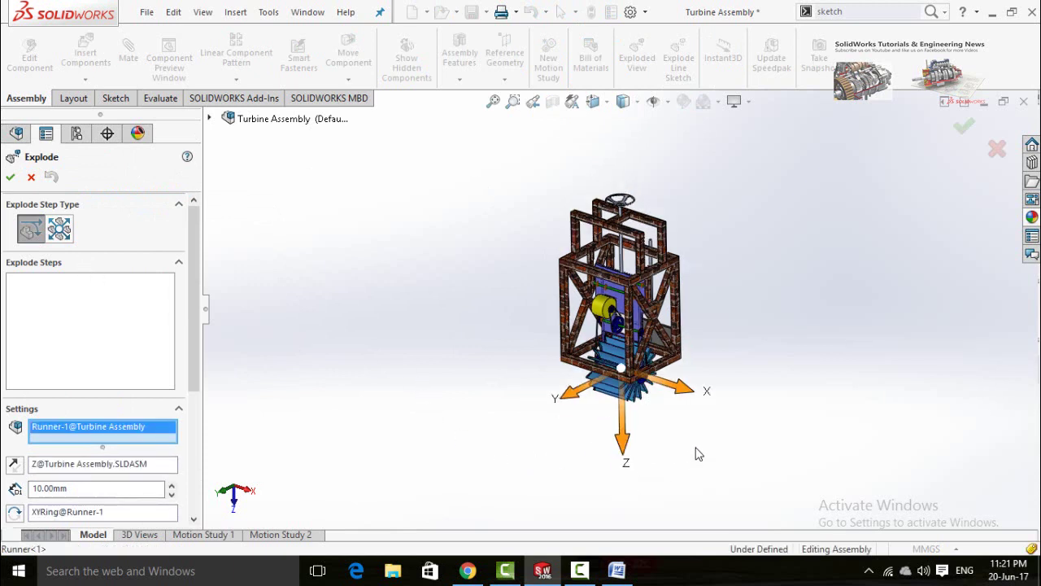
pyautogui.scroll(1, 695, 454)
pyautogui.moveTo(621, 437); pyautogui.dragTo(639, 574)
pyautogui.click(698, 399)
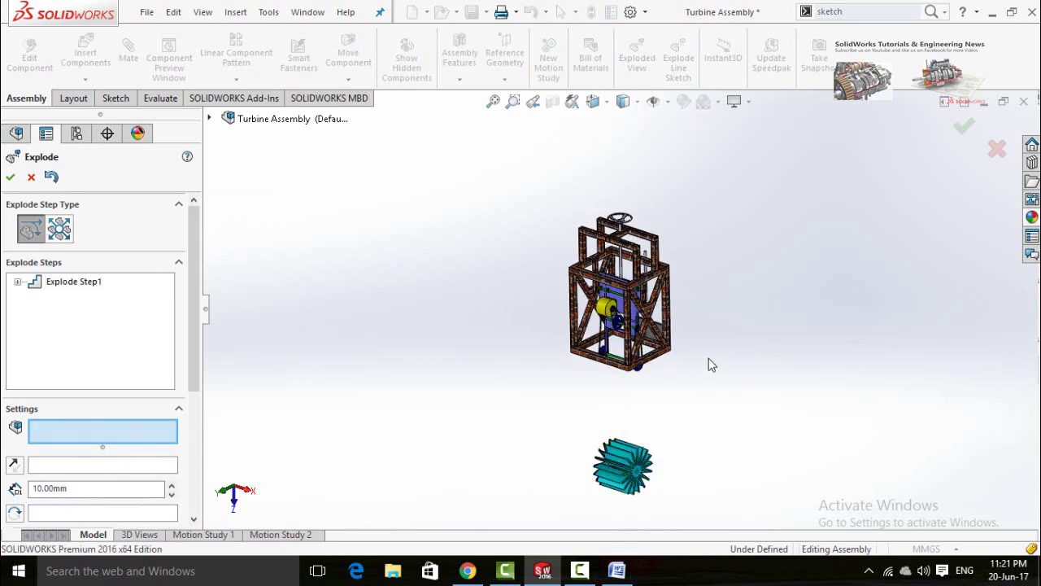
# Add explode steps moving the Jack Rod upward along Z and the Turbine structure frame outward along positive Y.
pyautogui.scroll(-1, 618, 230)
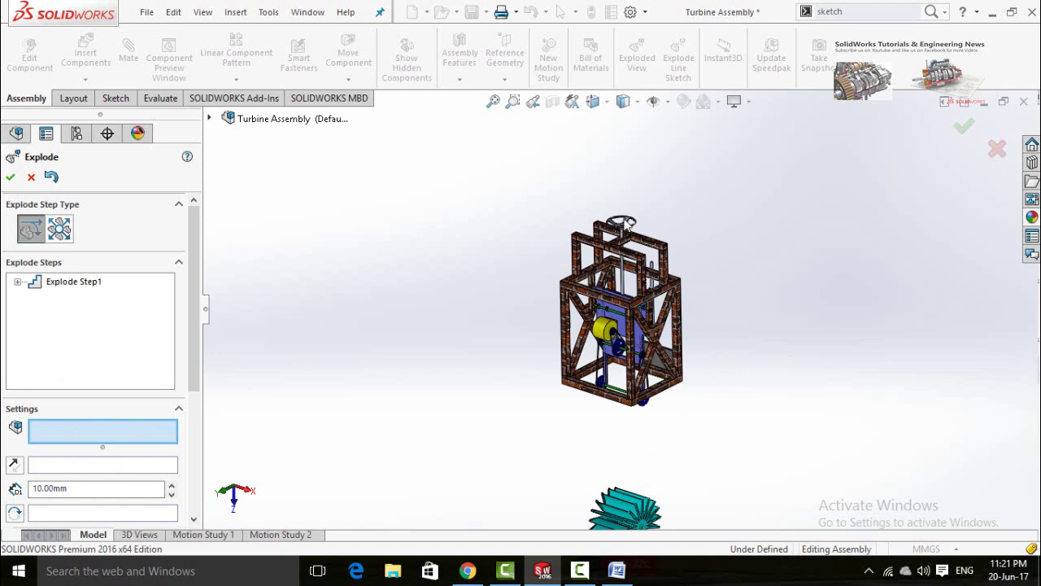
pyautogui.click(627, 227)
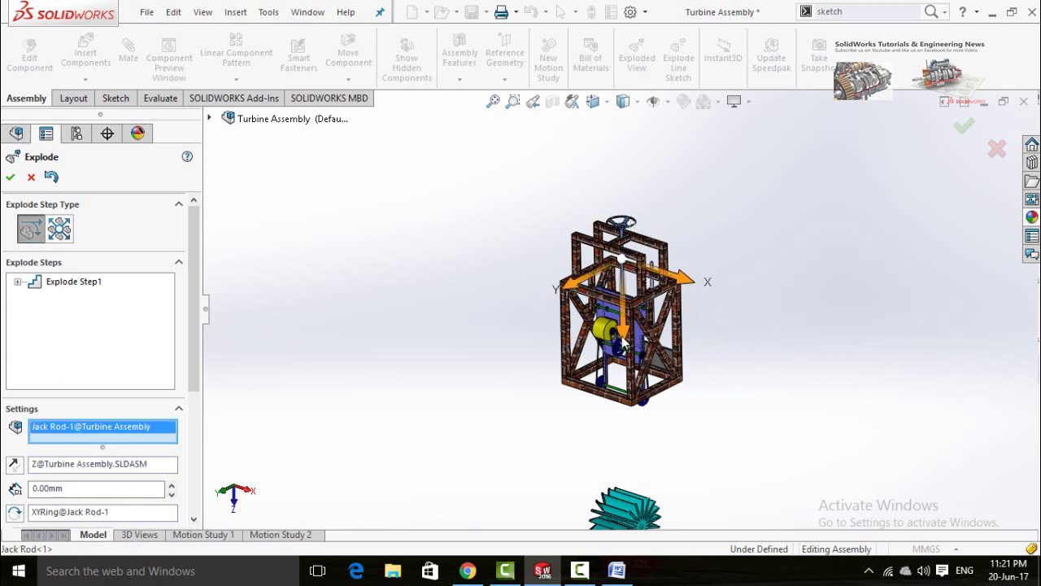
pyautogui.moveTo(622, 333); pyautogui.dragTo(622, 160)
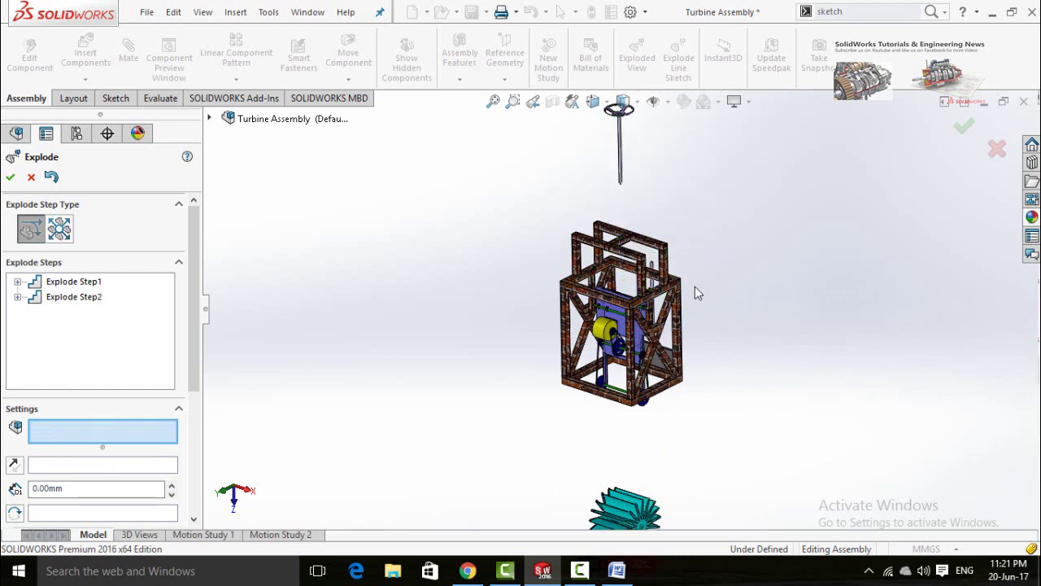
pyautogui.click(676, 304)
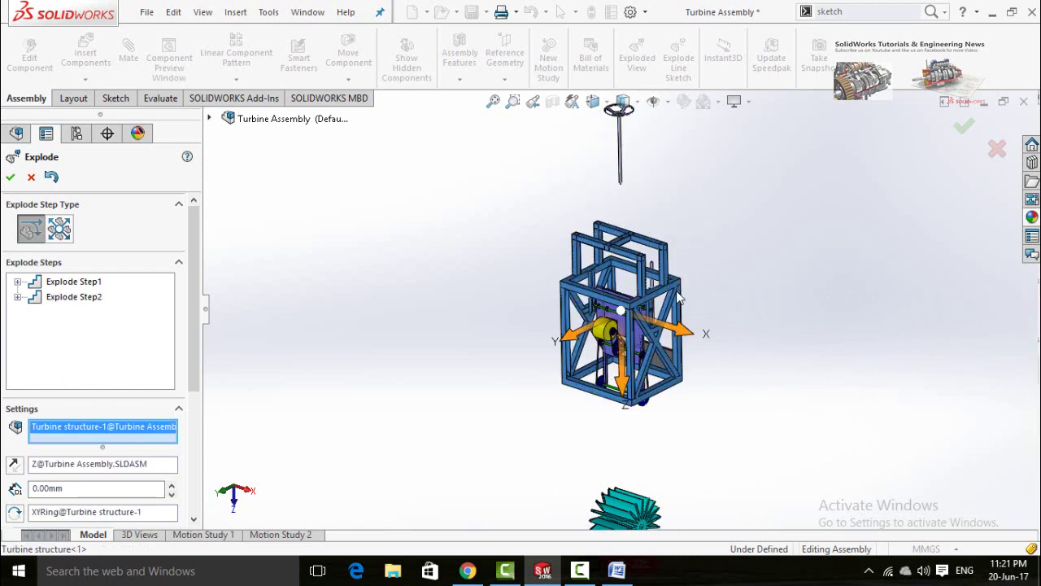
pyautogui.moveTo(567, 341); pyautogui.dragTo(340, 401)
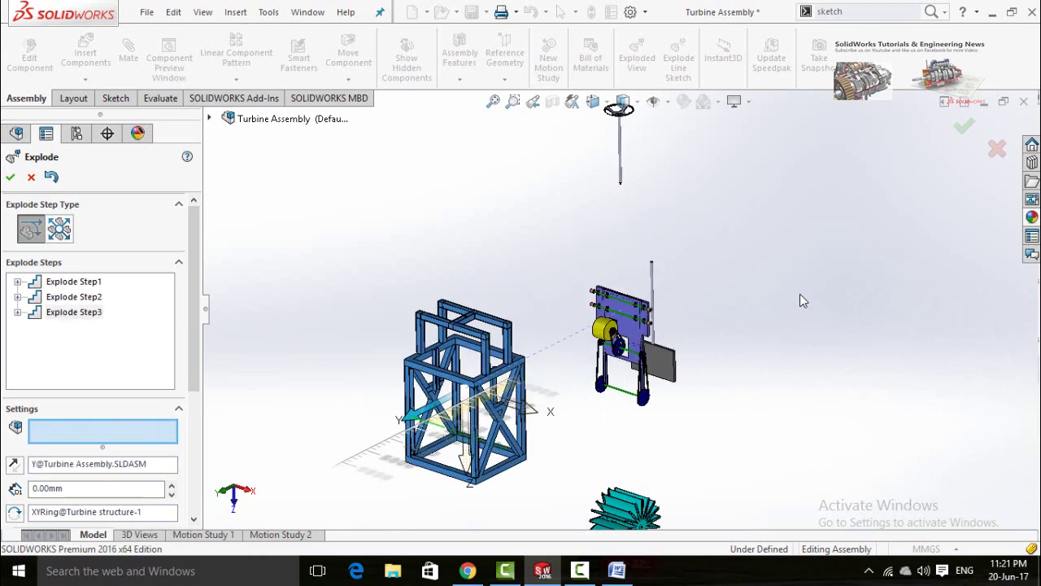
# Add explode steps moving the Turbine Bed outward along positive X and the Civil Structure Assembly along negative Y, and accept the exploded view.
pyautogui.click(634, 334)
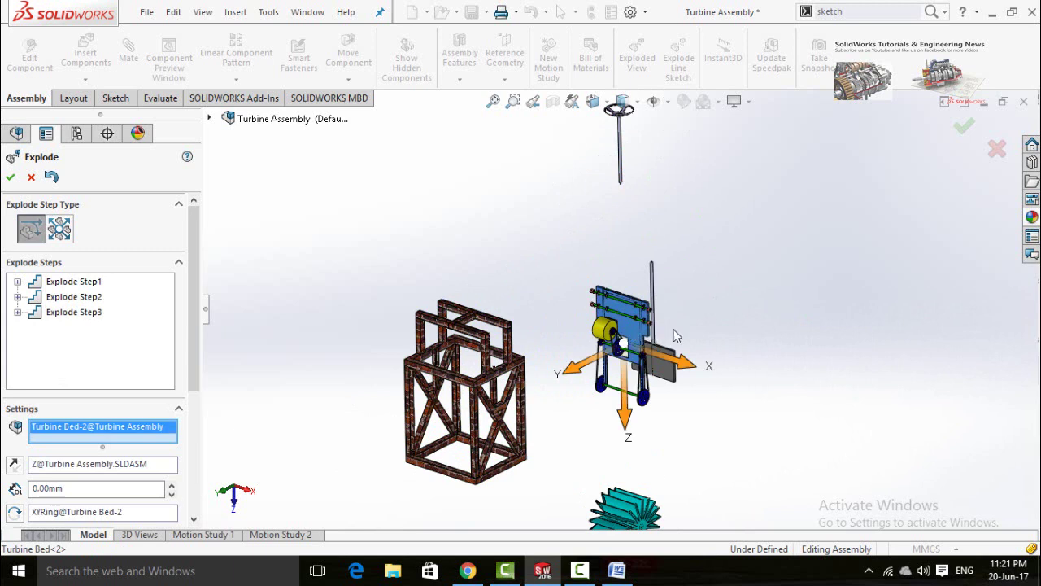
pyautogui.moveTo(689, 372); pyautogui.dragTo(902, 370)
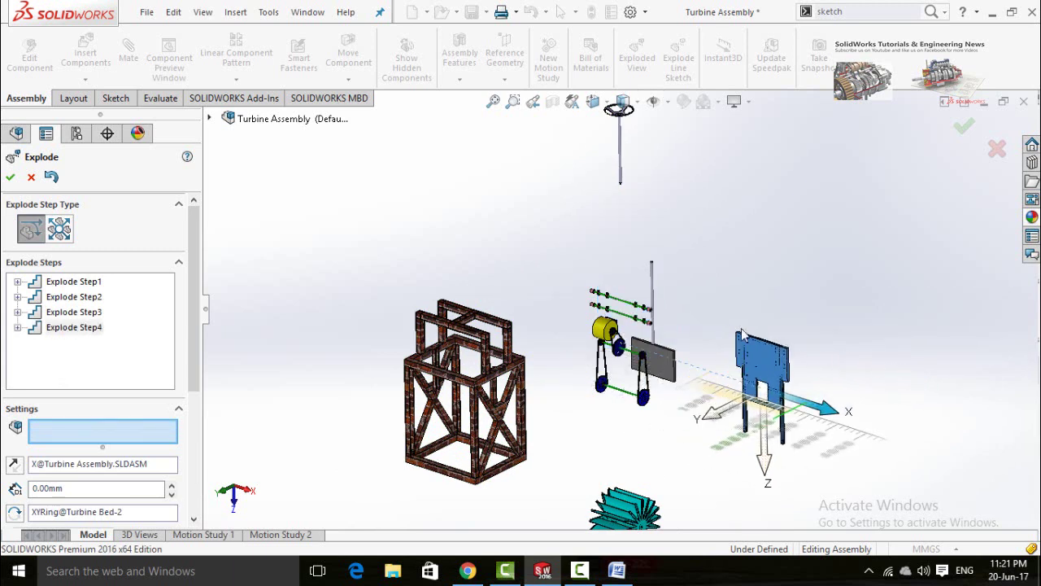
pyautogui.click(663, 367)
pyautogui.moveTo(705, 278); pyautogui.dragTo(654, 292, button='middle')
pyautogui.moveTo(583, 330); pyautogui.dragTo(818, 302)
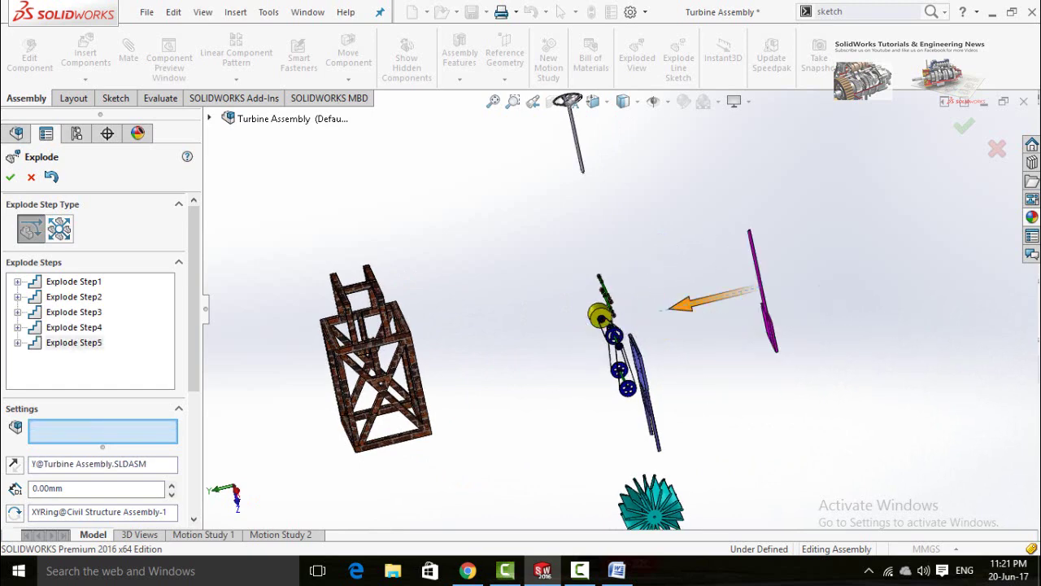
pyautogui.moveTo(511, 293); pyautogui.dragTo(530, 293, button='middle')
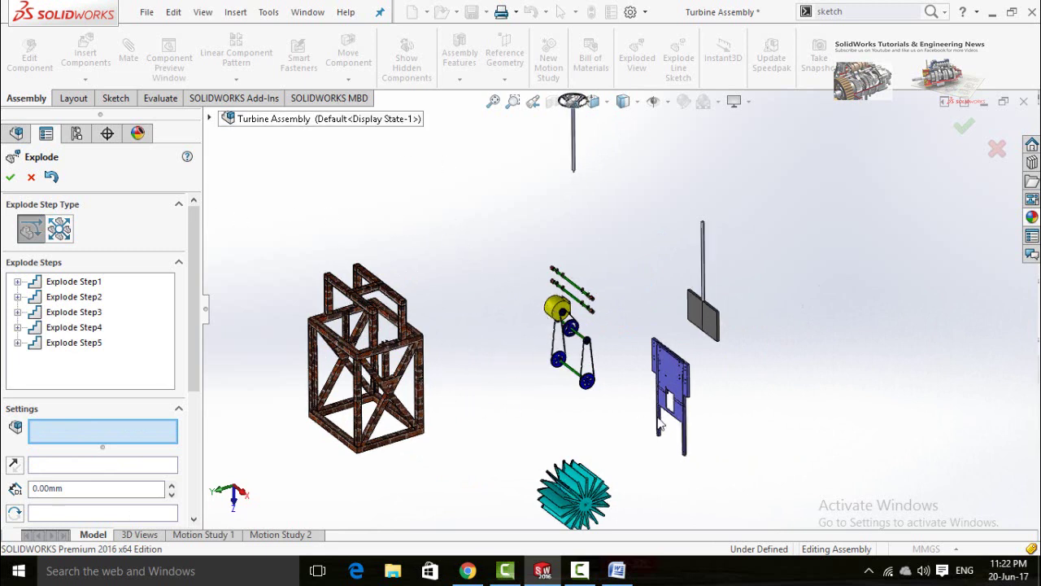
pyautogui.click(10, 176)
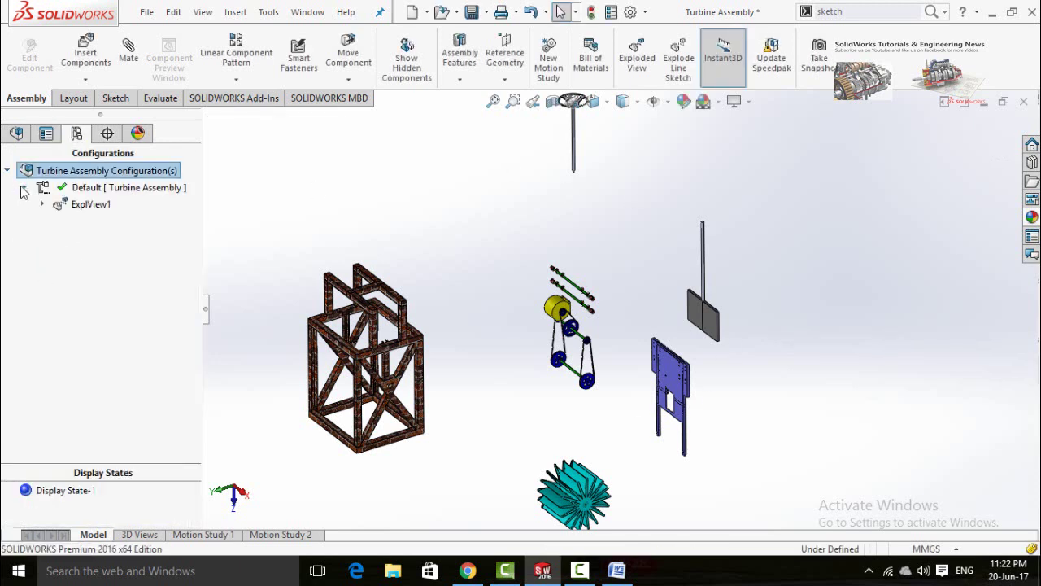
# Collapse ExplView1 and switch the assembly back and forth between its exploded and collapsed states.
pyautogui.rightClick(87, 210)
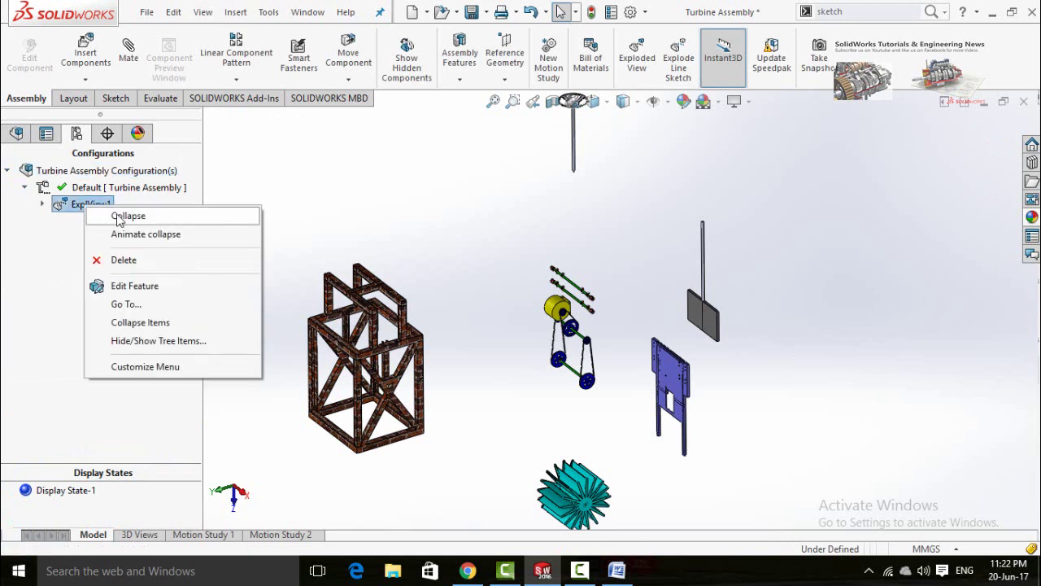
pyautogui.click(119, 216)
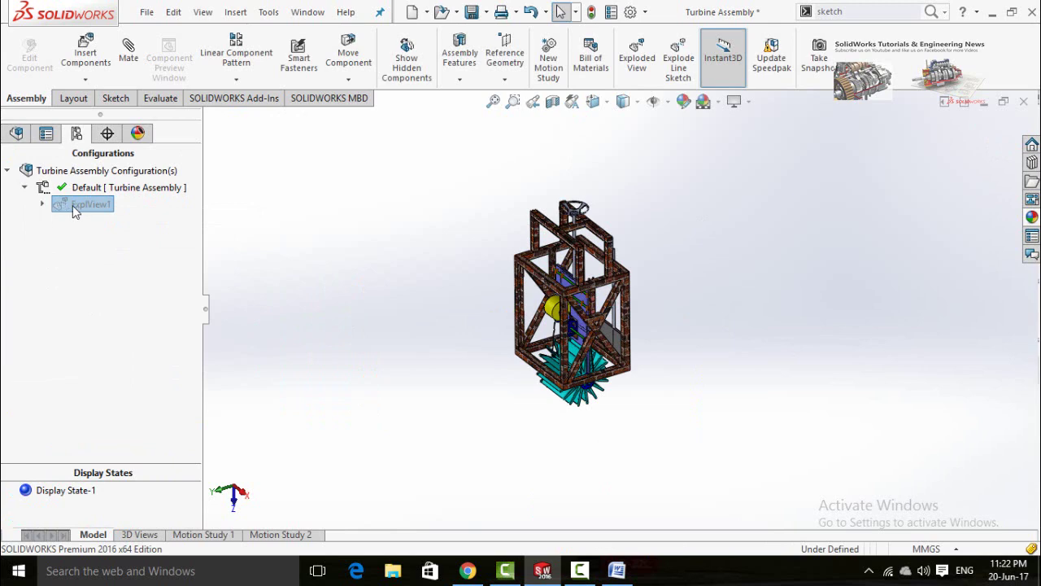
pyautogui.doubleClick(82, 205)
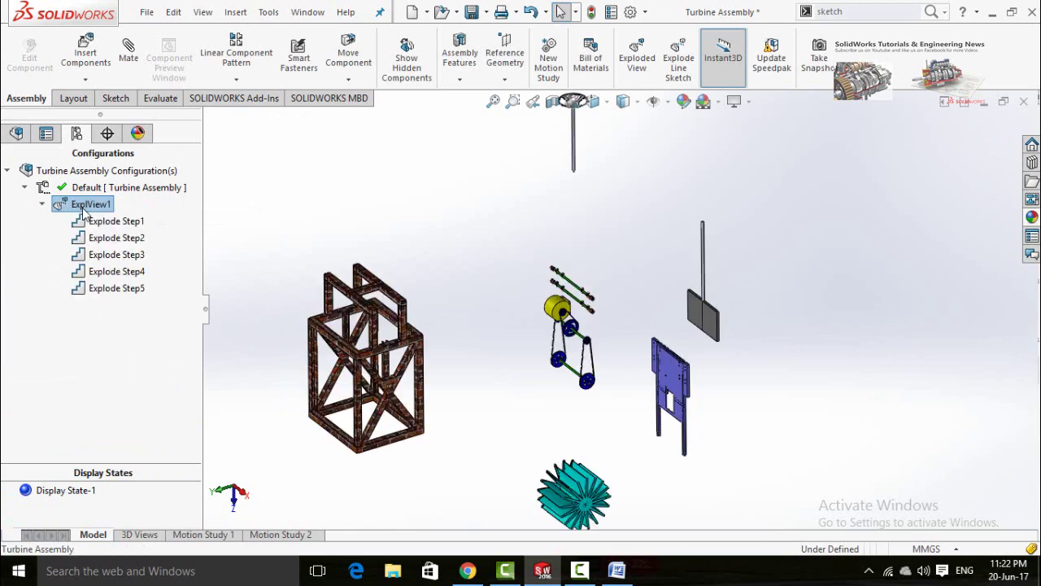
pyautogui.doubleClick(83, 205)
pyautogui.doubleClick(82, 204)
# Play the animated collapse of ExplView1 and close the animation controller.
pyautogui.rightClick(72, 204)
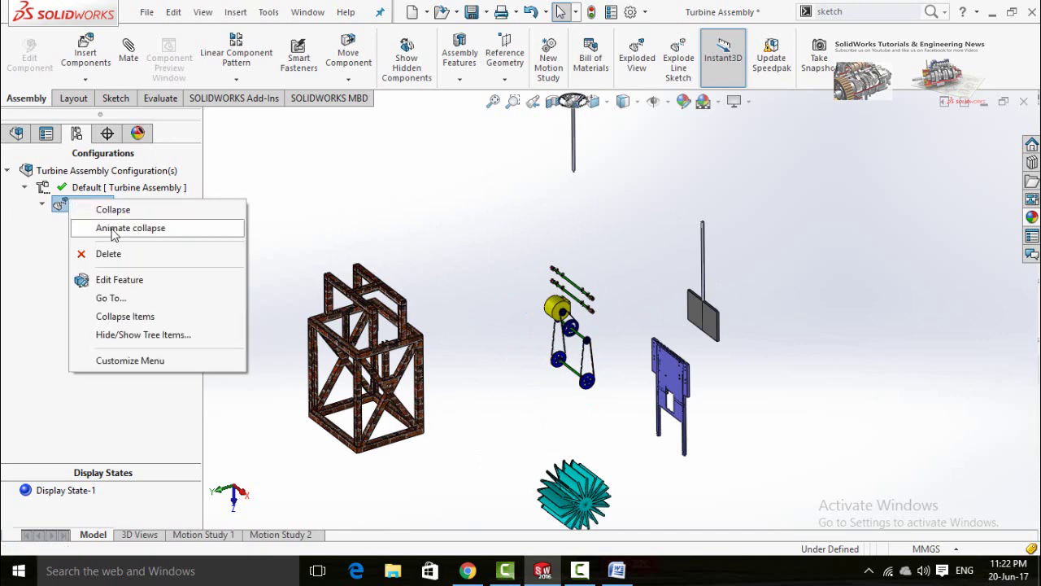
pyautogui.click(156, 231)
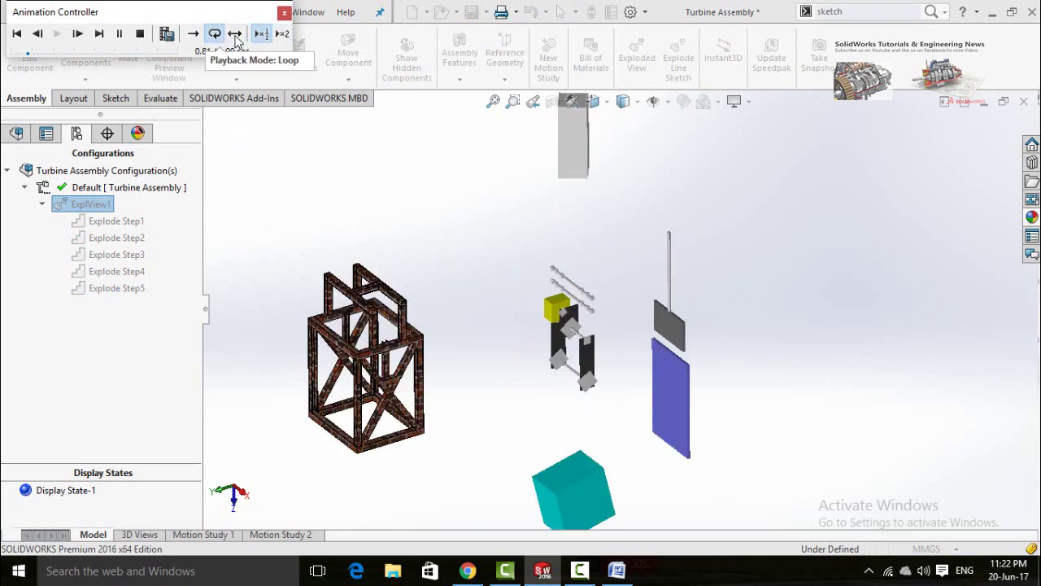
pyautogui.click(282, 14)
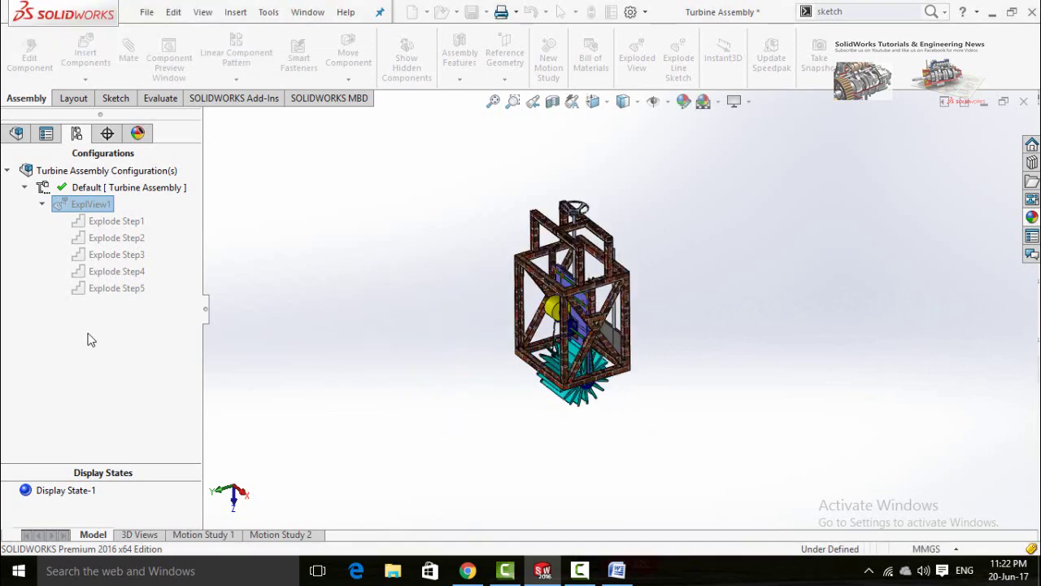
# Explode and collapse ExplView1 repeatedly, checking the commands offered for it in each state.
pyautogui.doubleClick(73, 205)
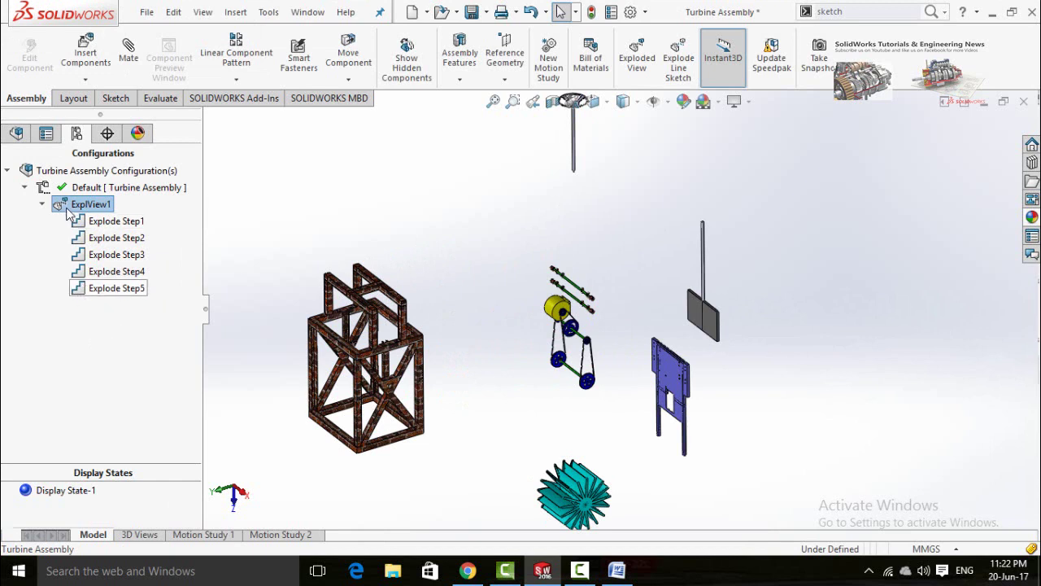
pyautogui.rightClick(74, 207)
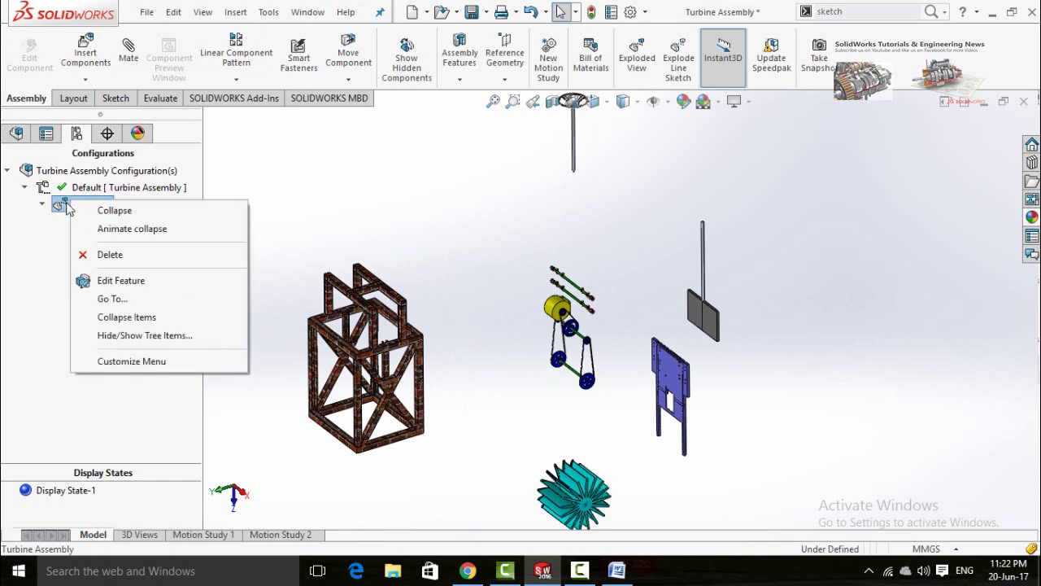
pyautogui.click(8, 291)
pyautogui.doubleClick(64, 208)
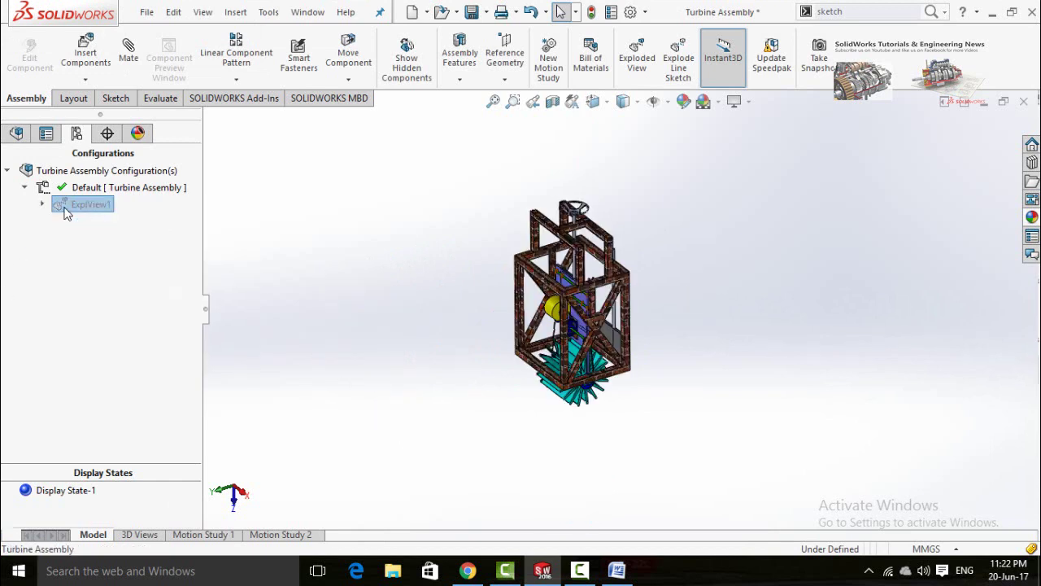
pyautogui.rightClick(74, 208)
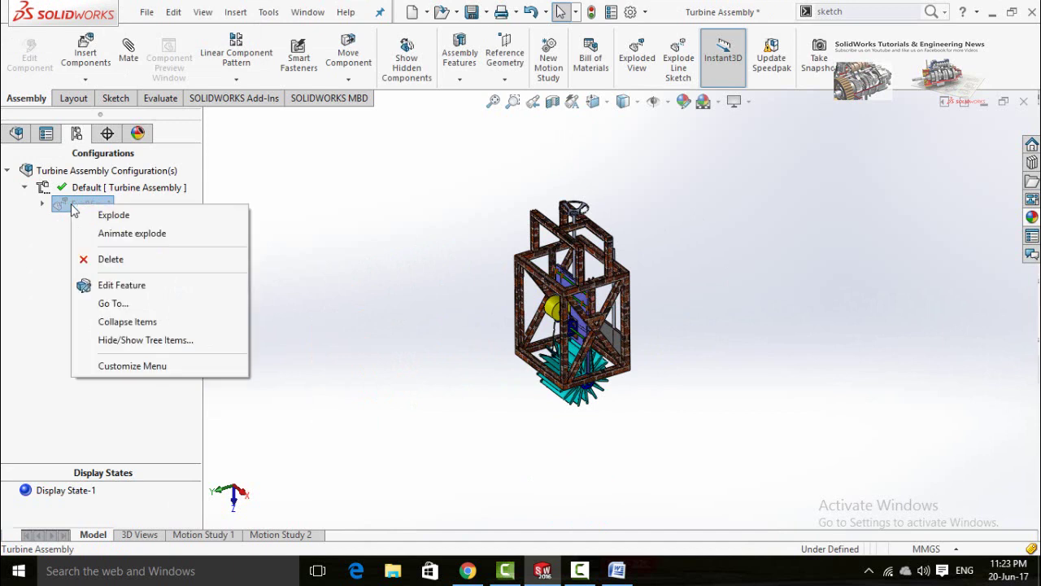
pyautogui.click(46, 246)
pyautogui.doubleClick(68, 206)
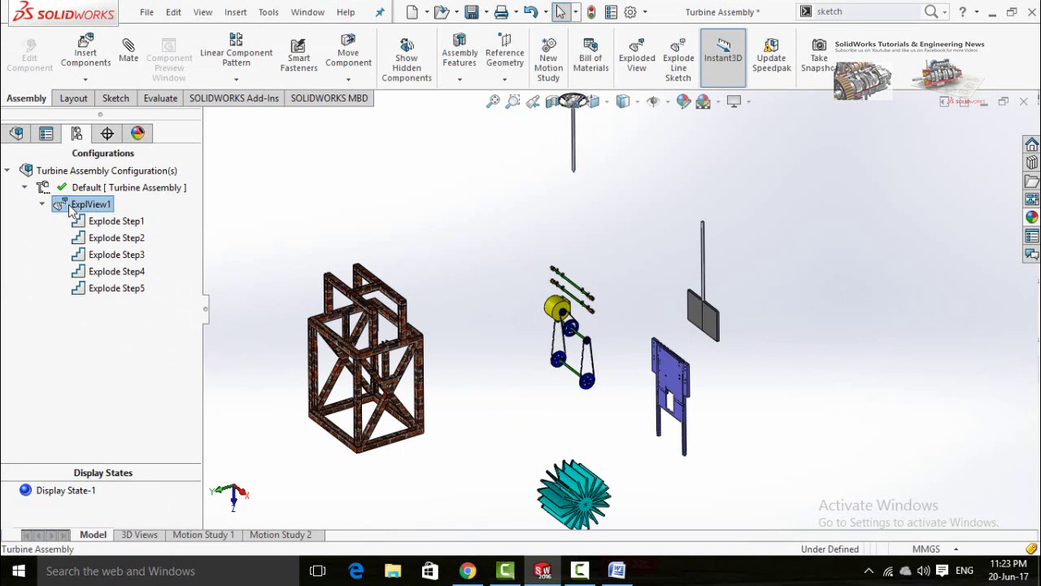
pyautogui.doubleClick(72, 206)
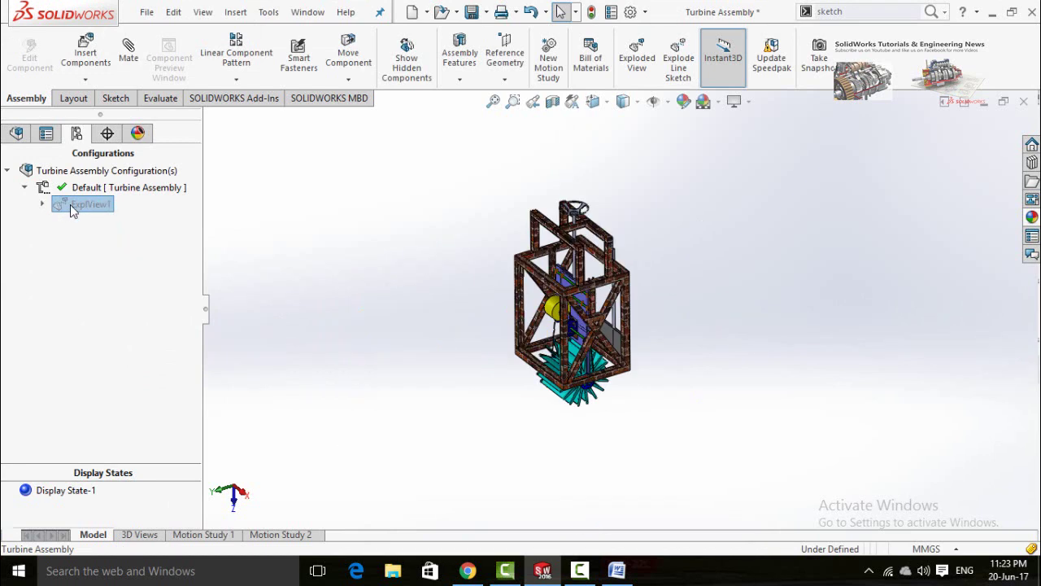
# Play the animated explode of ExplView1 and close the animation controller.
pyautogui.rightClick(73, 209)
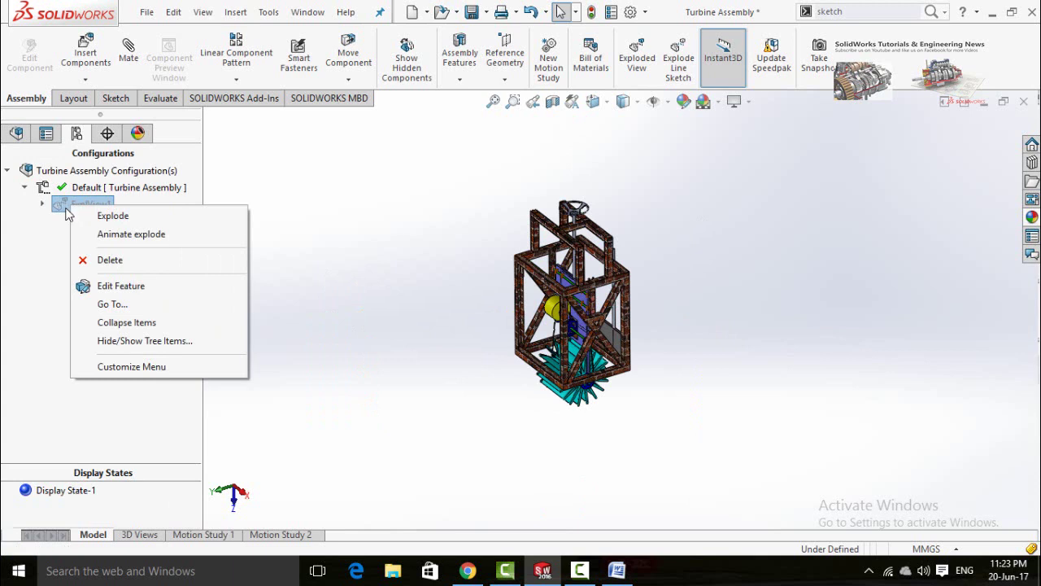
pyautogui.click(129, 235)
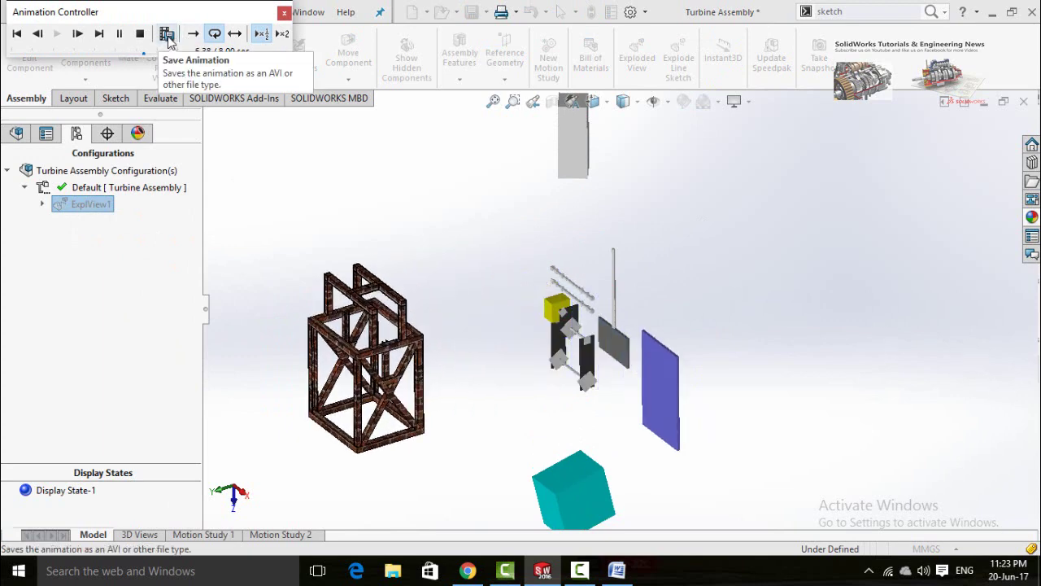
pyautogui.click(284, 13)
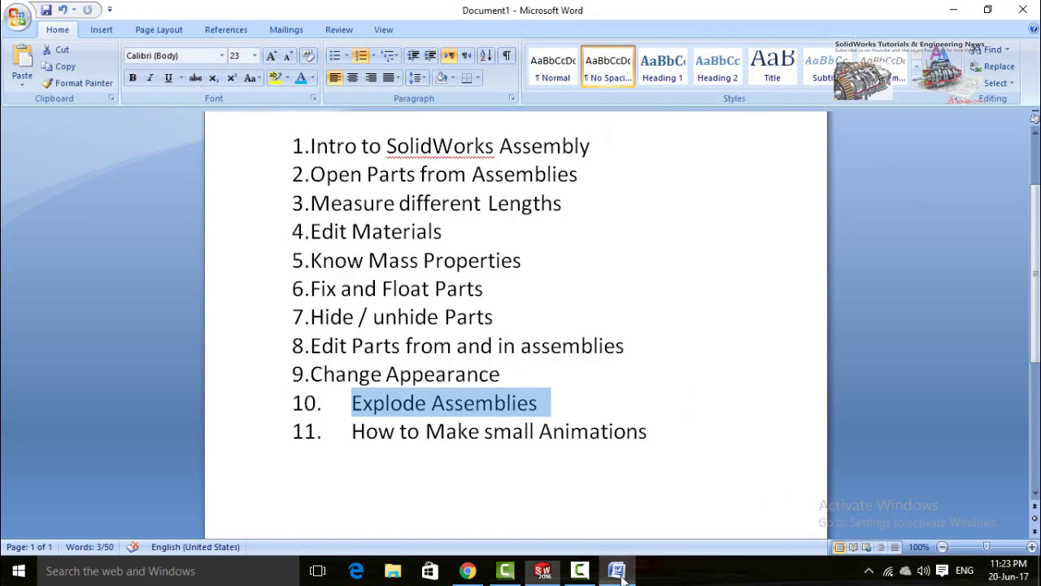
# Switch to the Word document and highlight the eleventh topic, "How to Make small Animations".
pyautogui.click(617, 570)
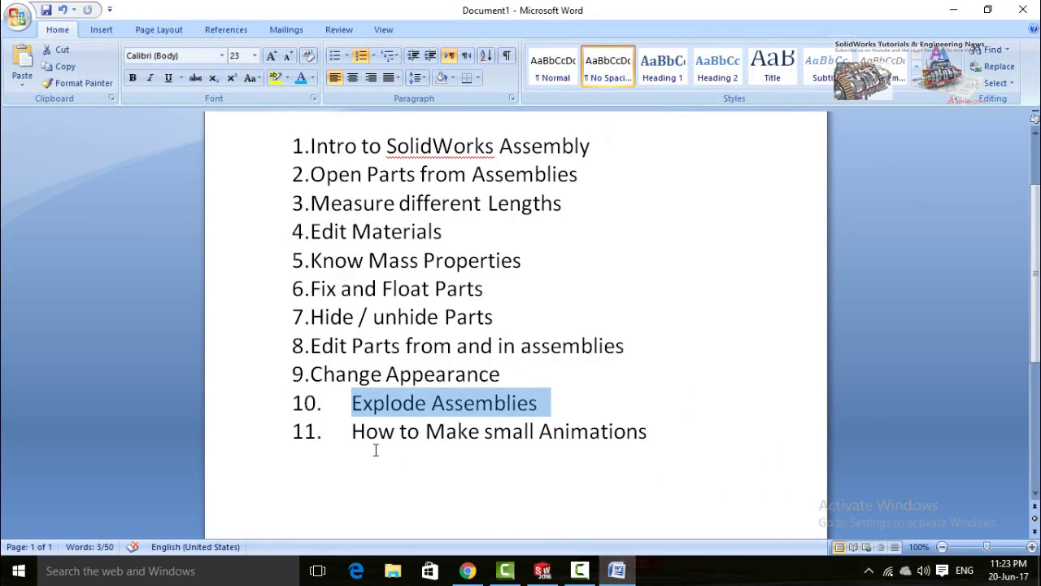
pyautogui.moveTo(349, 440); pyautogui.dragTo(518, 449)
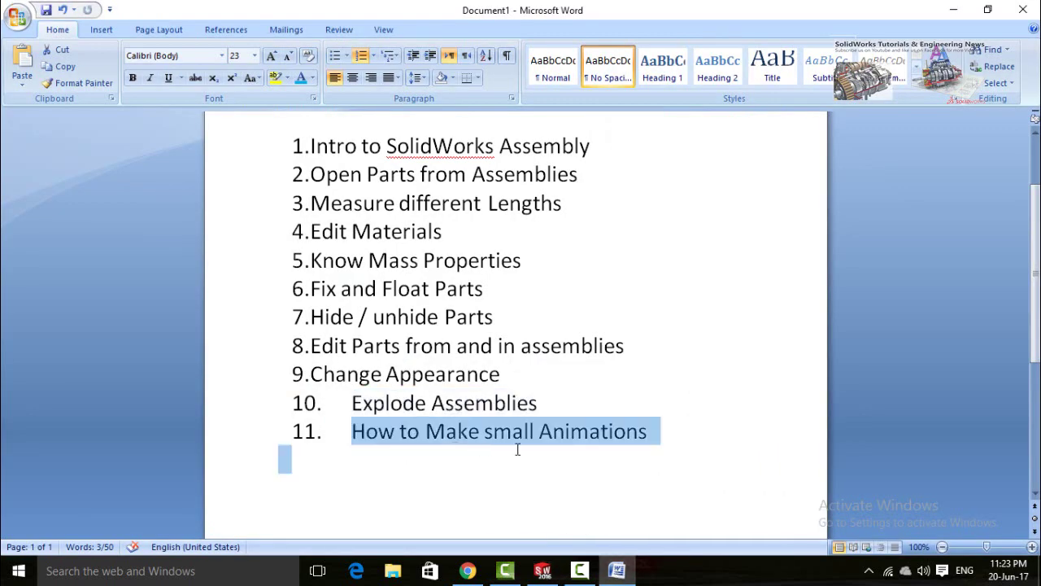
pyautogui.click(476, 463)
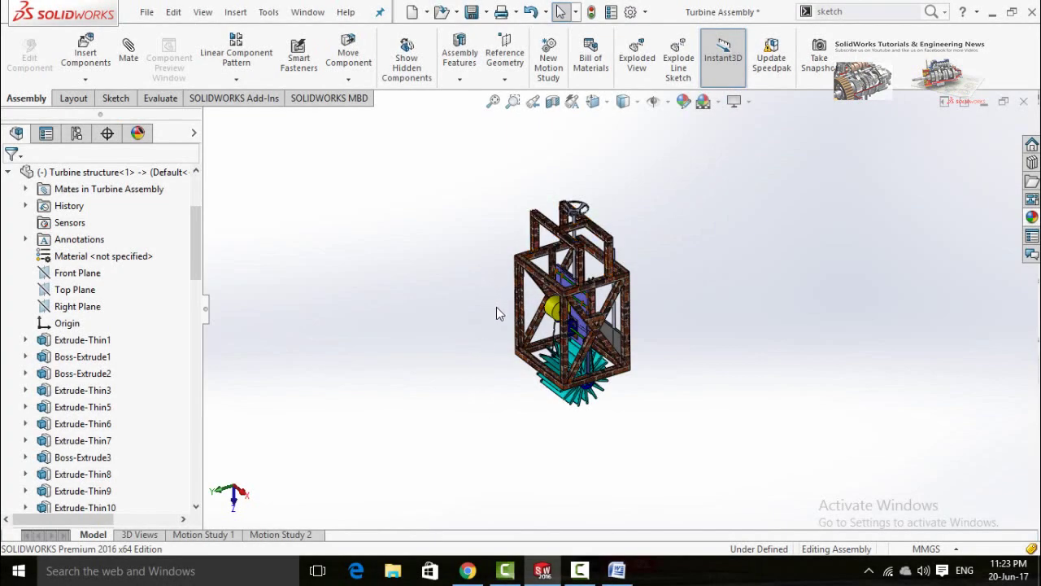
# Return to SOLIDWORKS and examine the collapsed turbine assembly's frame, handwheel and runner from another side.
pyautogui.moveTo(493, 289); pyautogui.dragTo(635, 305, button='middle')
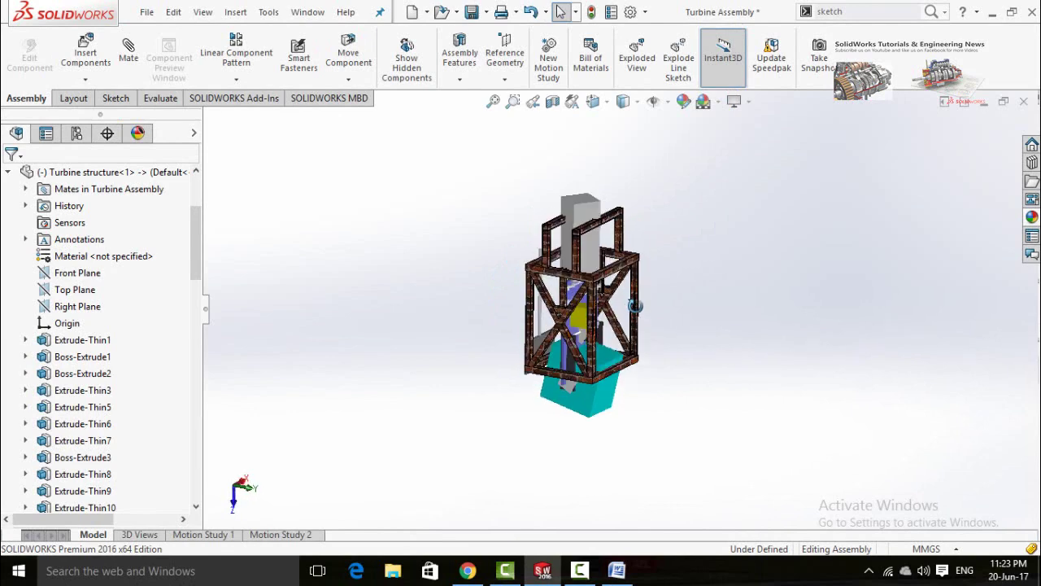
pyautogui.scroll(-3, 614, 321)
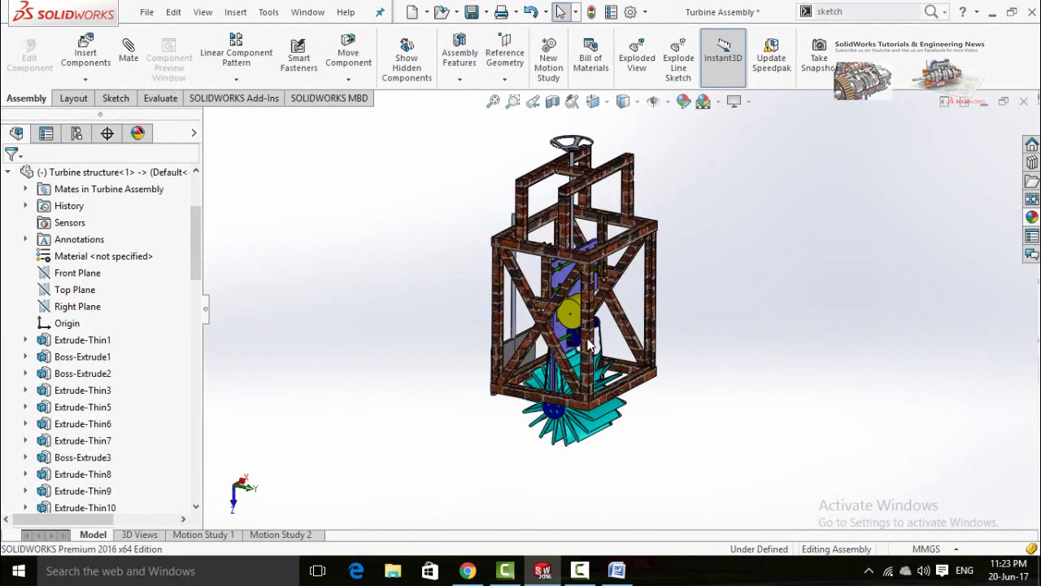
pyautogui.scroll(-2, 590, 346)
pyautogui.scroll(-2, 588, 406)
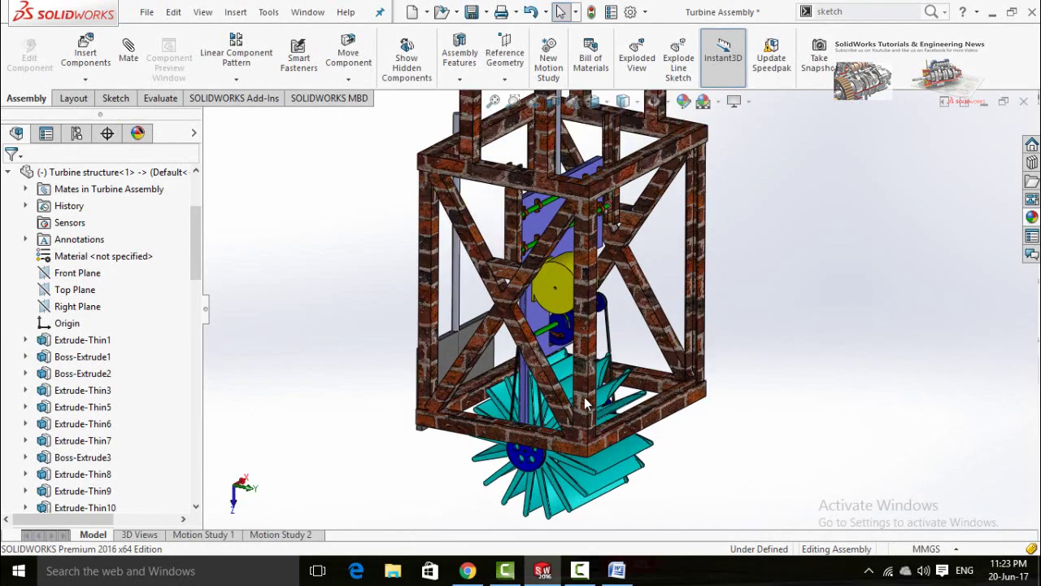
pyautogui.scroll(2, 584, 397)
pyautogui.scroll(2, 652, 143)
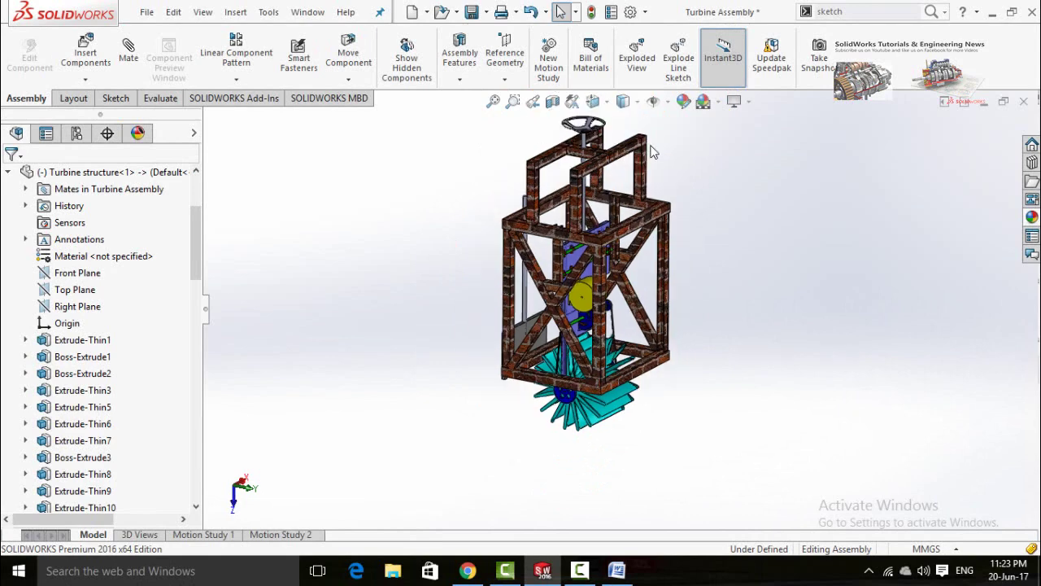
pyautogui.scroll(-2, 640, 139)
pyautogui.scroll(-1, 576, 503)
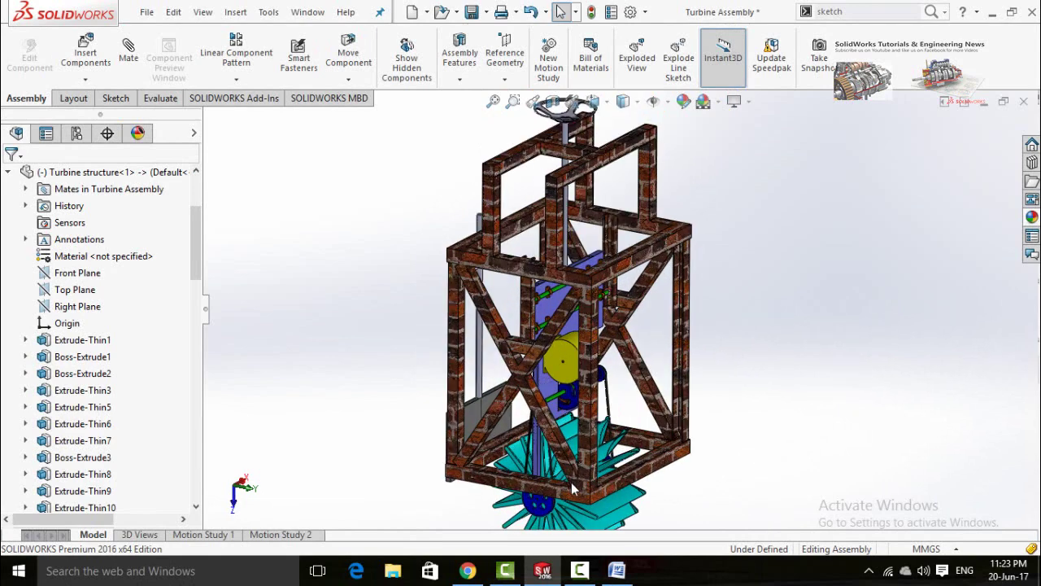
pyautogui.scroll(1, 504, 487)
pyautogui.scroll(-1, 540, 493)
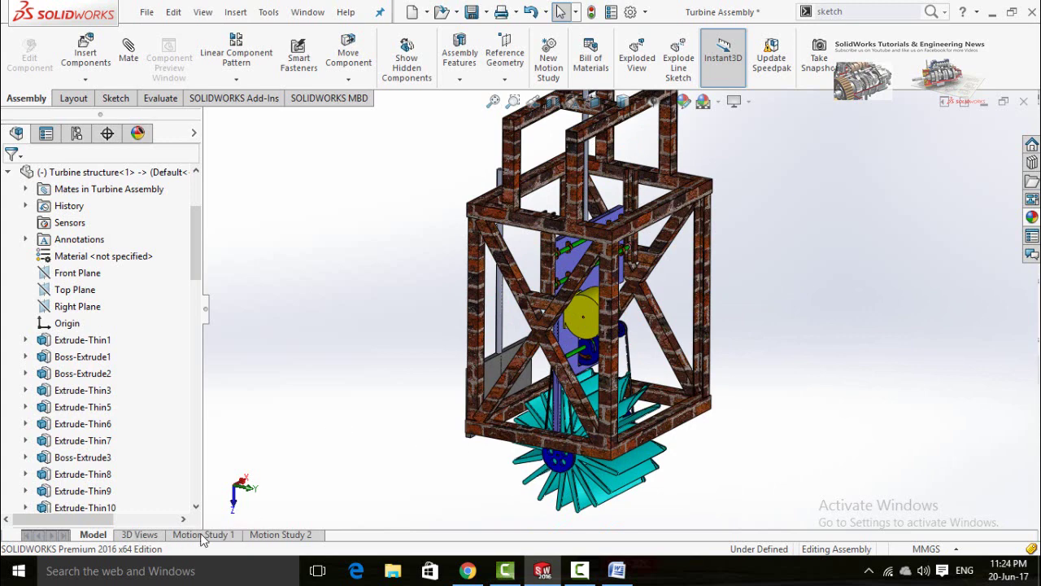
# Open Motion Study 2 of the turbine assembly and create a new motion study alongside it.
pyautogui.click(276, 535)
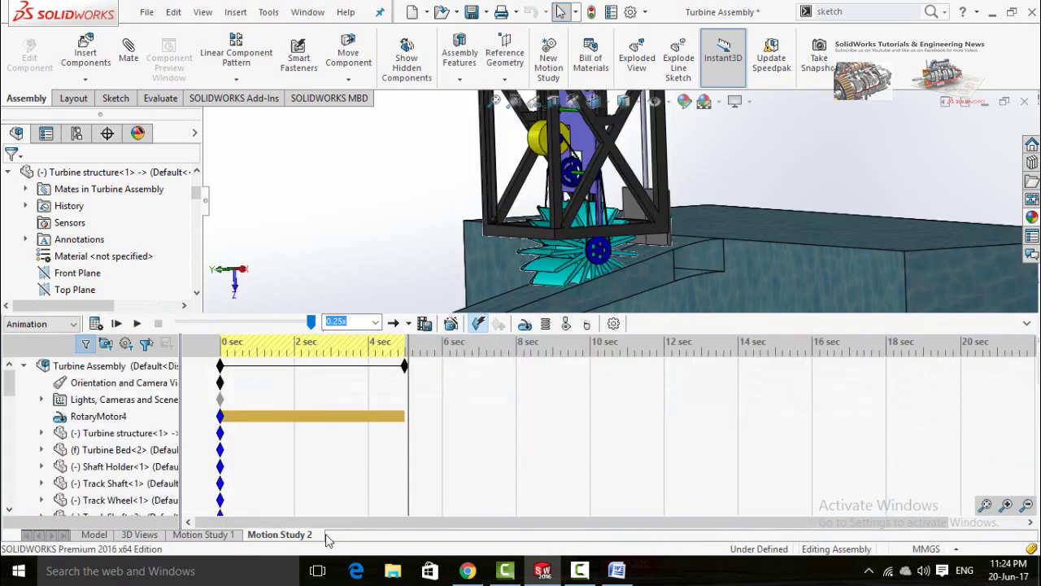
pyautogui.rightClick(343, 538)
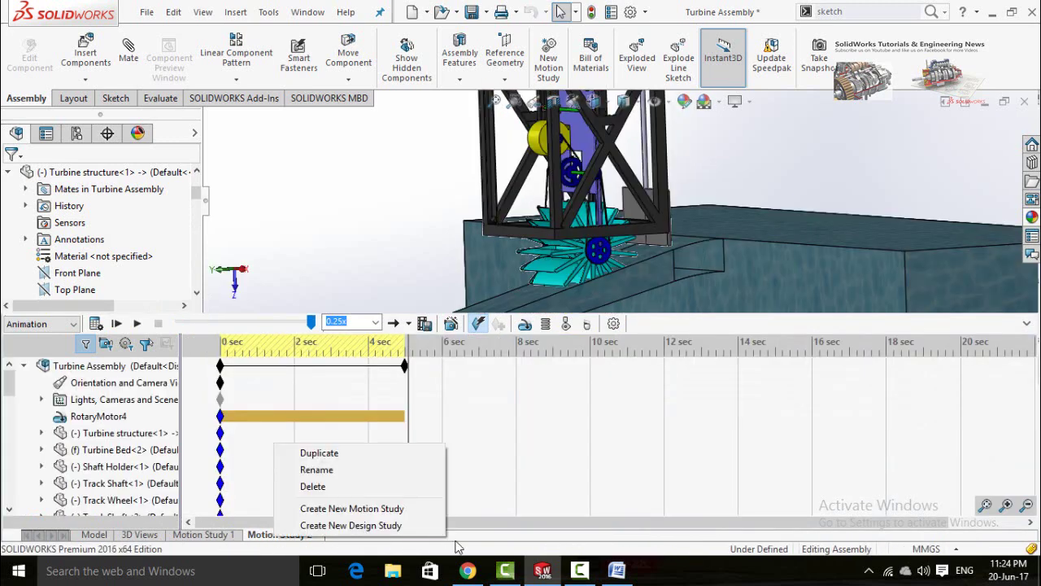
pyautogui.click(409, 543)
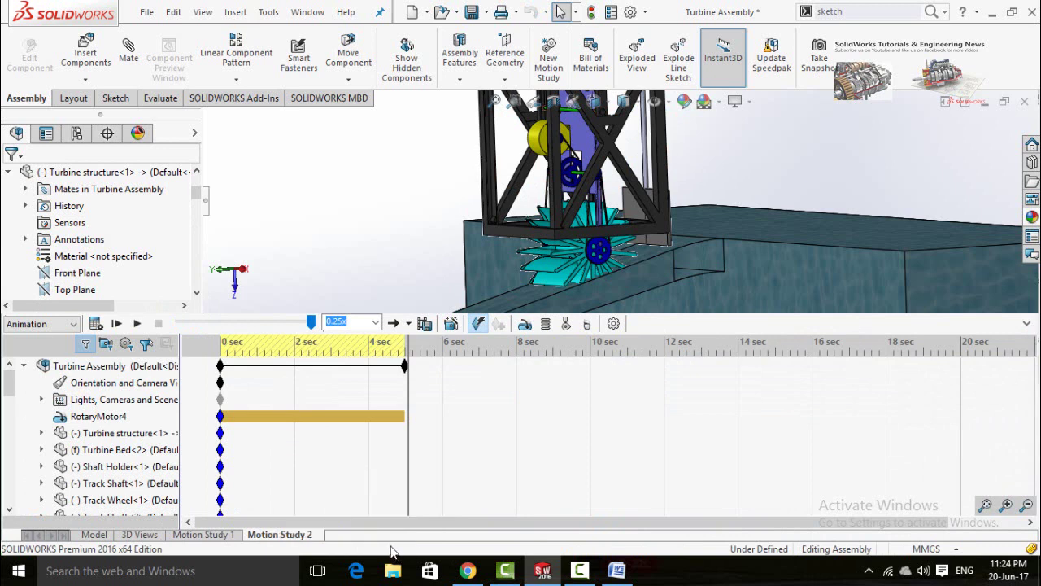
pyautogui.rightClick(345, 539)
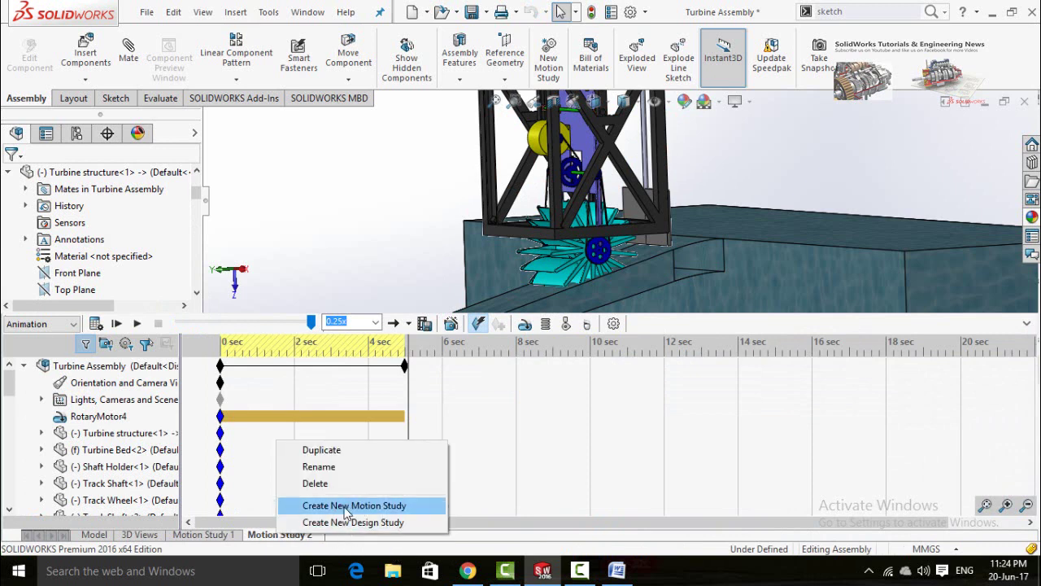
pyautogui.click(345, 506)
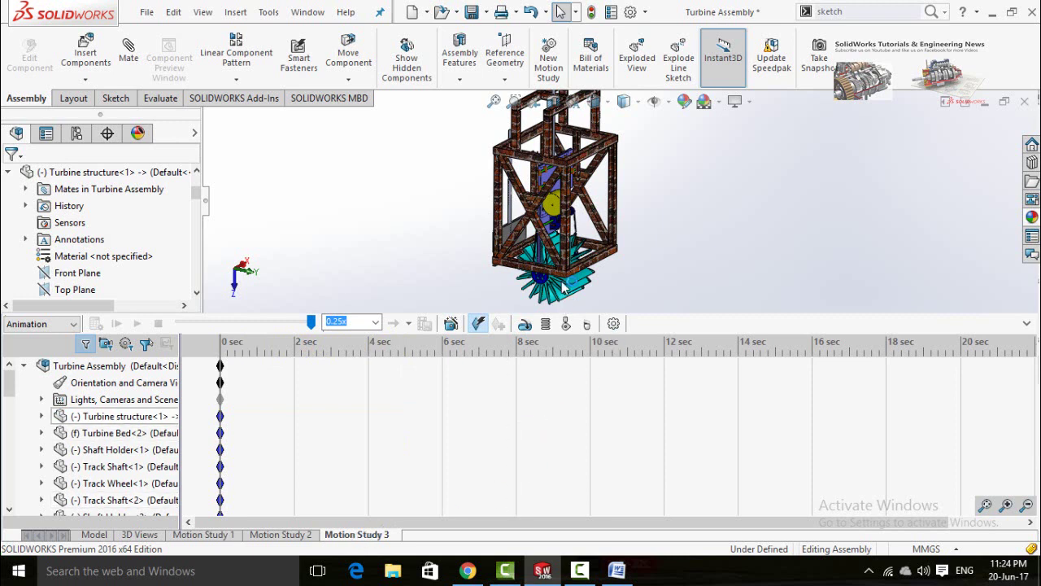
pyautogui.scroll(-2, 563, 286)
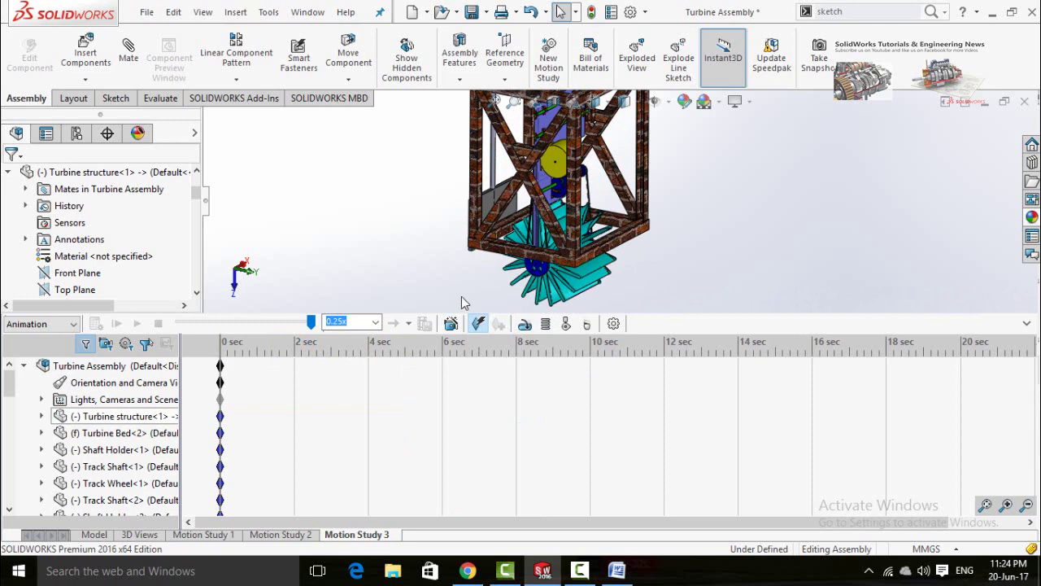
# Add a rotary motor to Motion Study 3 on the Main Shaft's cylindrical face beside the runner and reverse its direction.
pyautogui.scroll(-1, 462, 303)
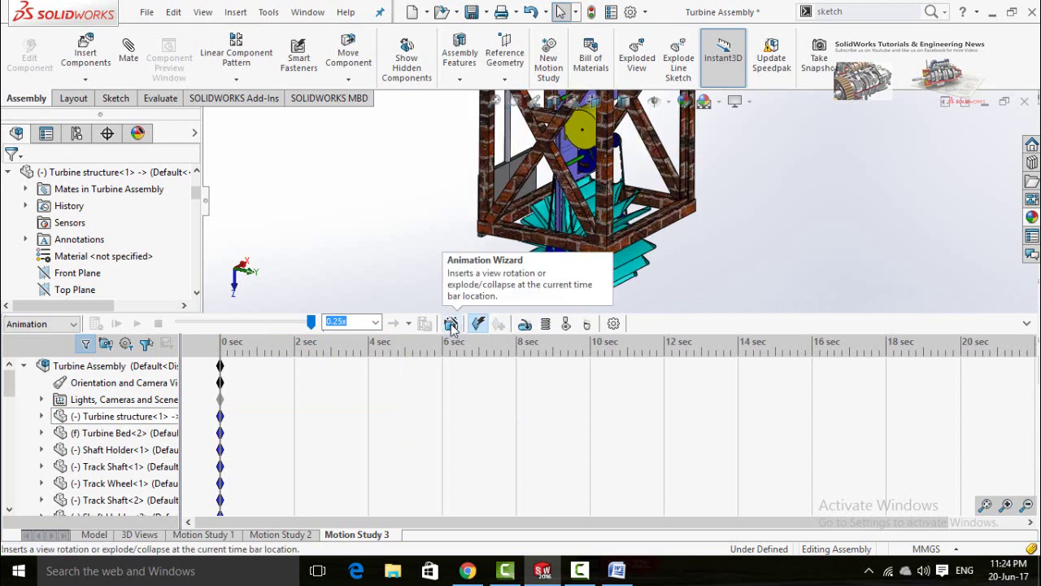
pyautogui.click(525, 325)
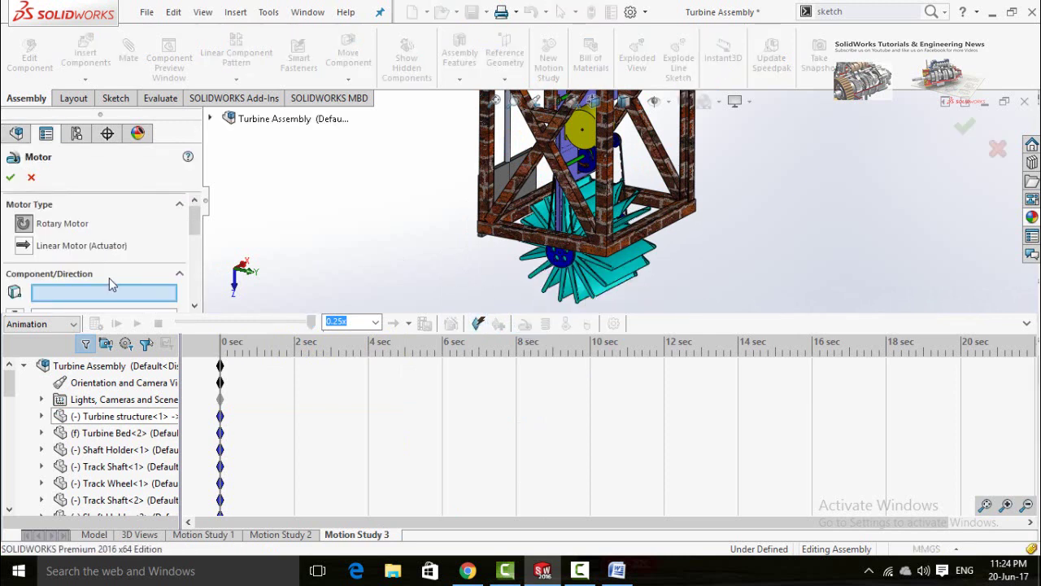
pyautogui.moveTo(196, 220); pyautogui.dragTo(194, 248)
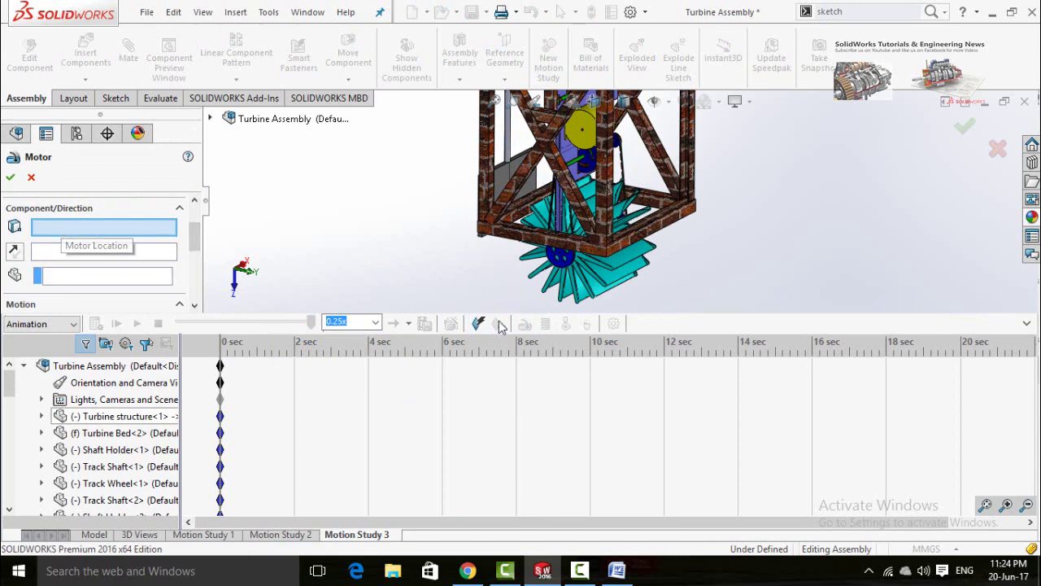
pyautogui.scroll(-1, 576, 292)
pyautogui.scroll(-1, 573, 293)
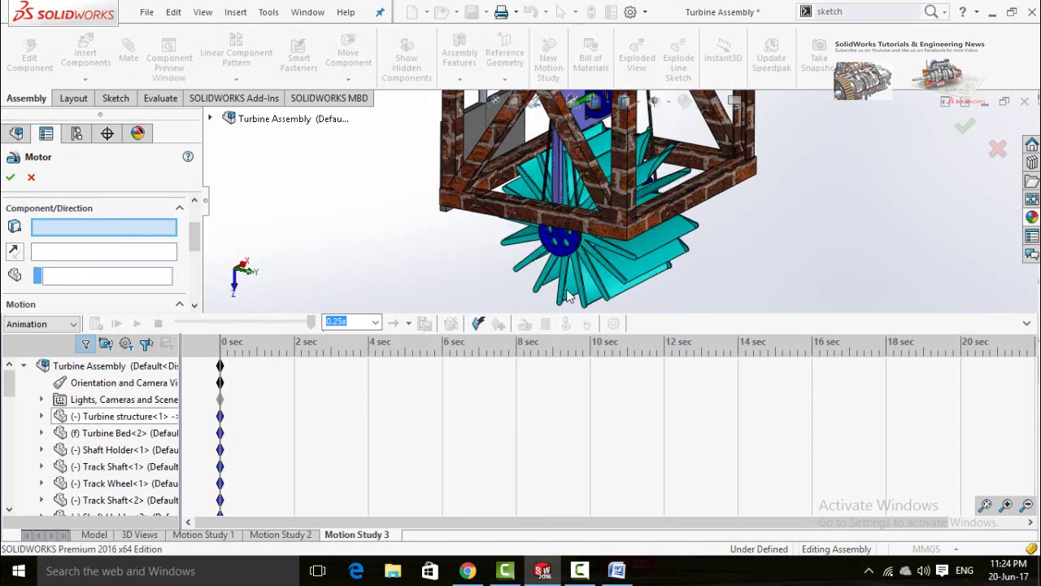
pyautogui.scroll(-1, 598, 265)
pyautogui.scroll(-1, 554, 232)
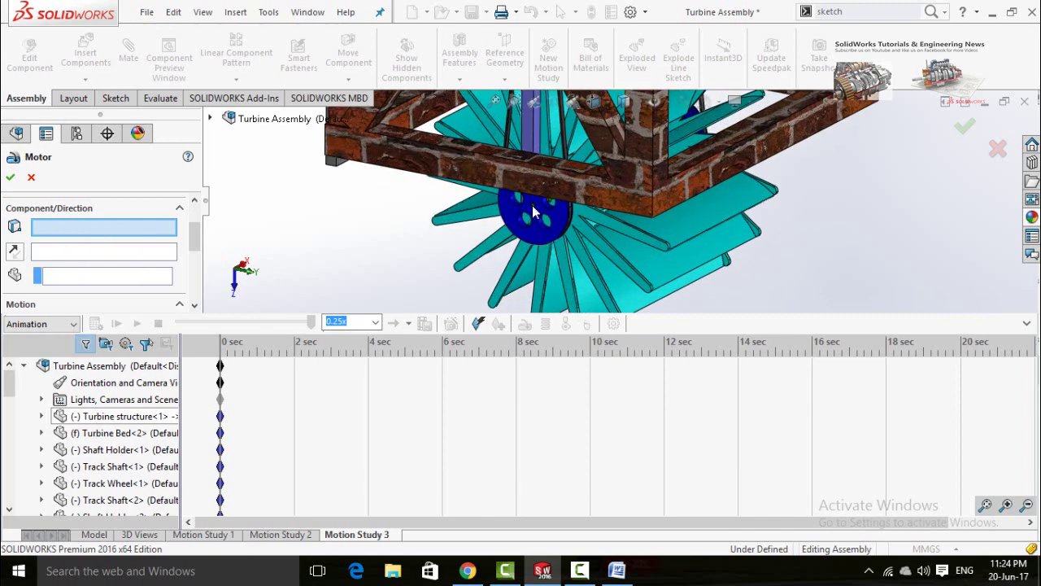
pyautogui.scroll(-2, 532, 205)
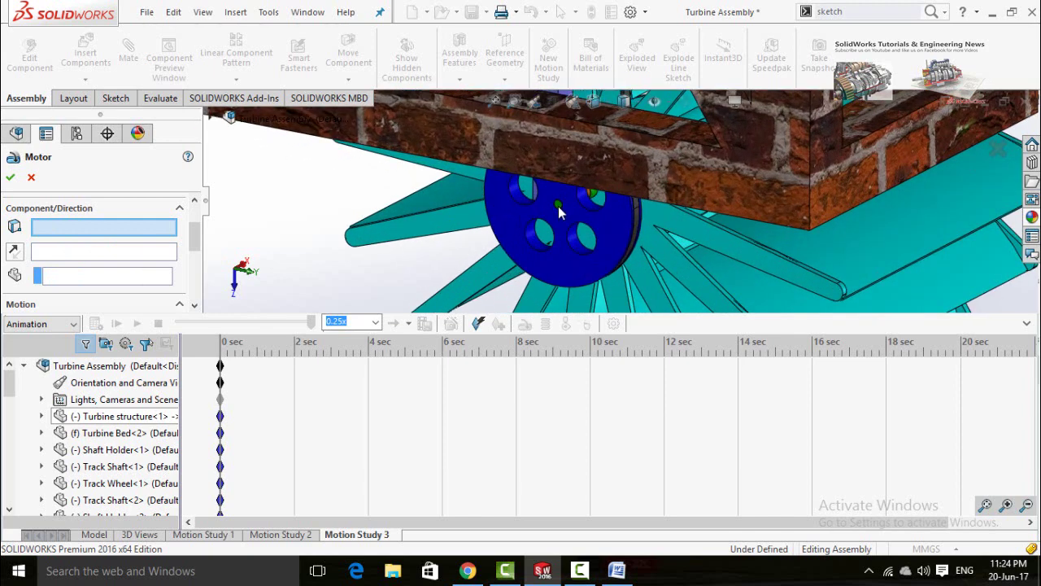
pyautogui.scroll(2, 645, 264)
pyautogui.moveTo(643, 264); pyautogui.dragTo(491, 265, button='middle')
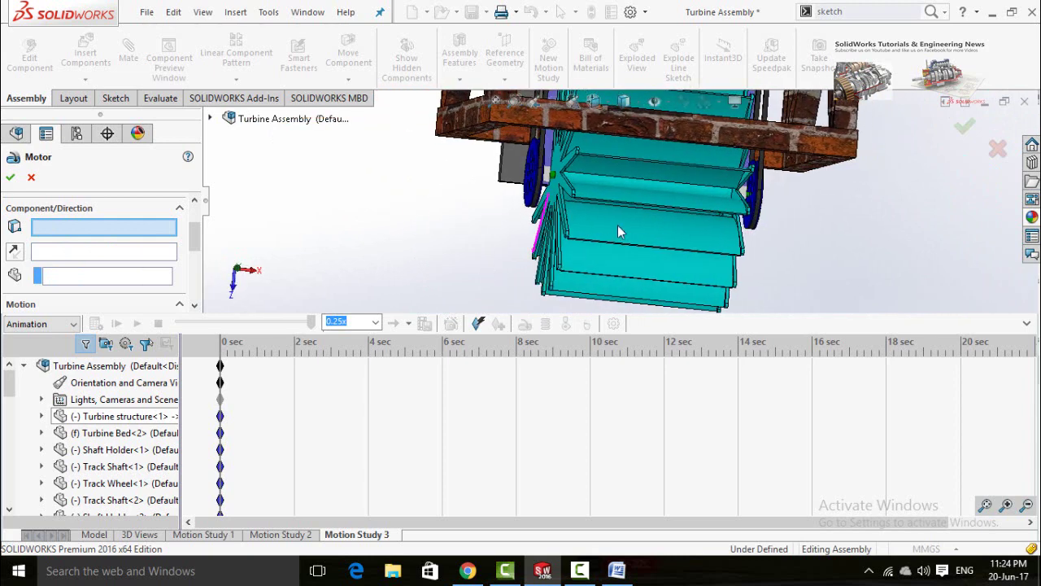
pyautogui.scroll(-2, 609, 190)
pyautogui.scroll(-1, 607, 187)
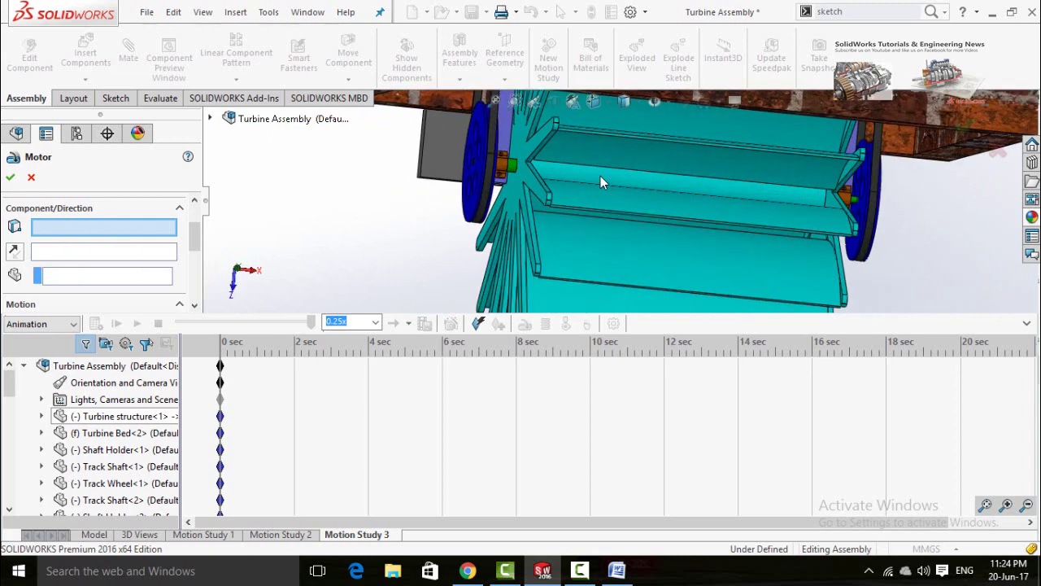
pyautogui.click(514, 169)
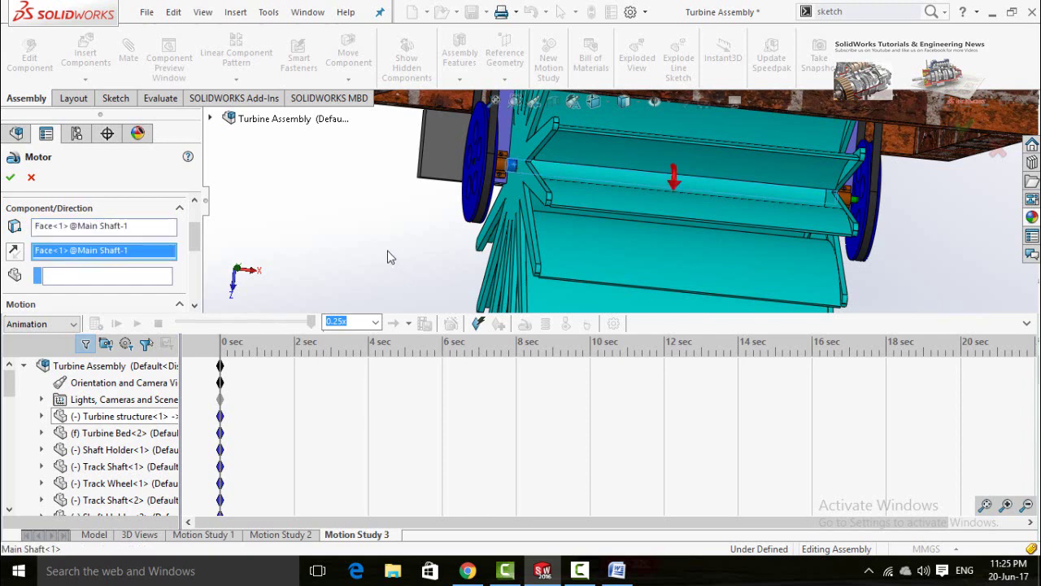
pyautogui.moveTo(392, 257); pyautogui.dragTo(501, 273, button='middle')
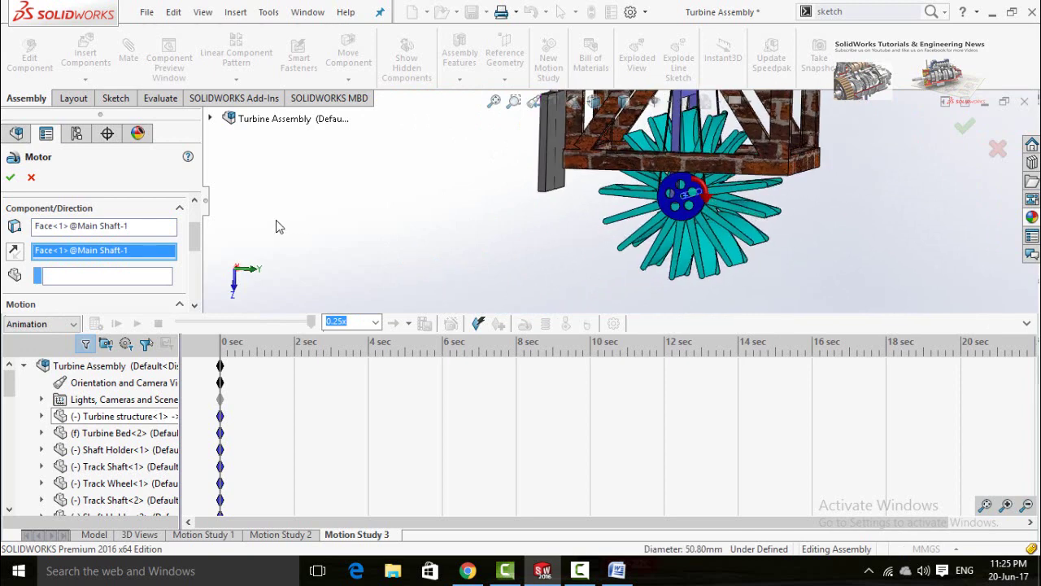
pyautogui.click(13, 252)
# Set the rotary motor's motion to a constant speed of 10 RPM and accept the motor.
pyautogui.scroll(-4, 171, 254)
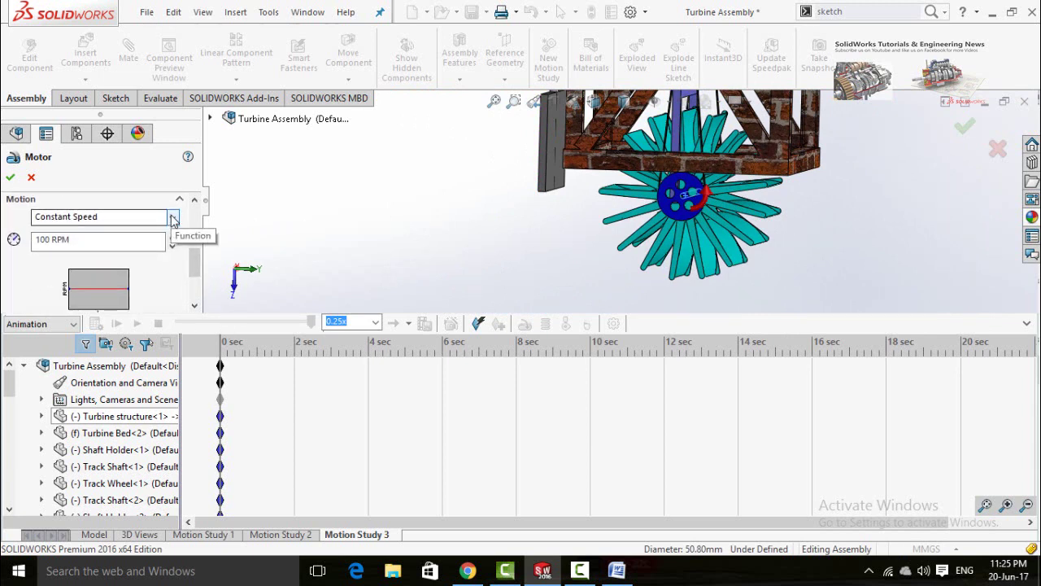
pyautogui.click(171, 218)
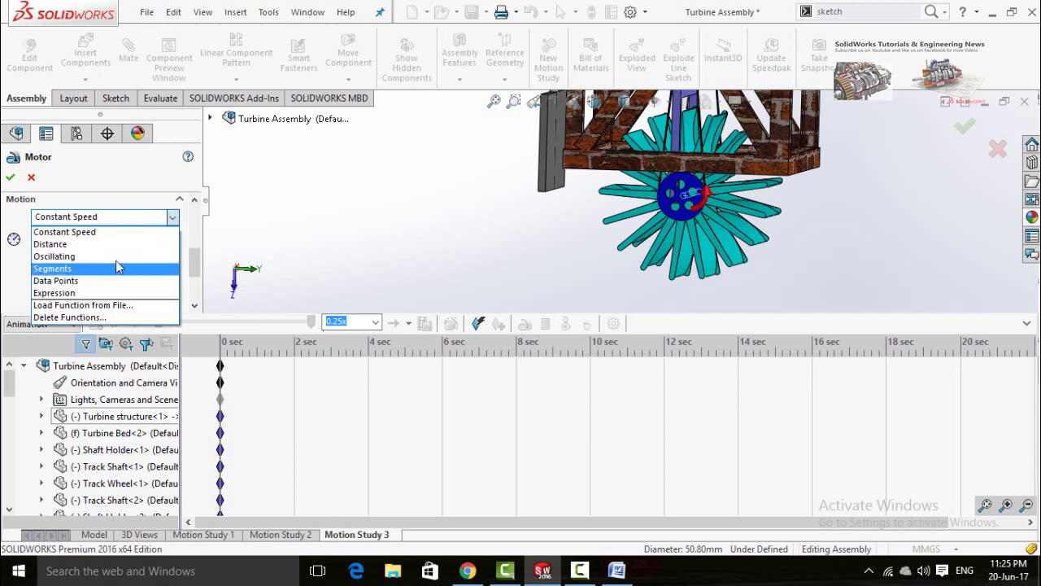
pyautogui.click(73, 233)
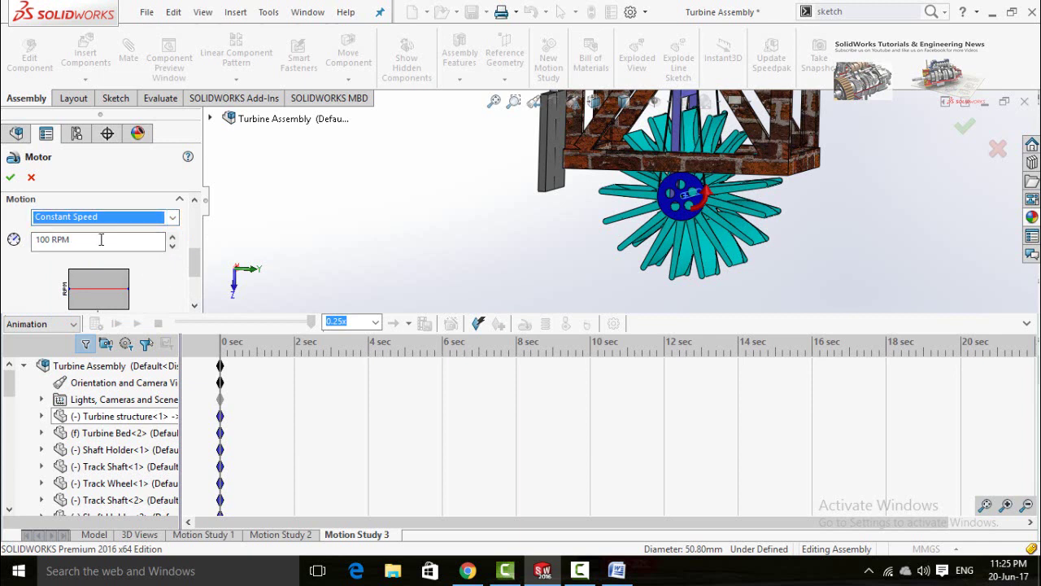
pyautogui.doubleClick(50, 240)
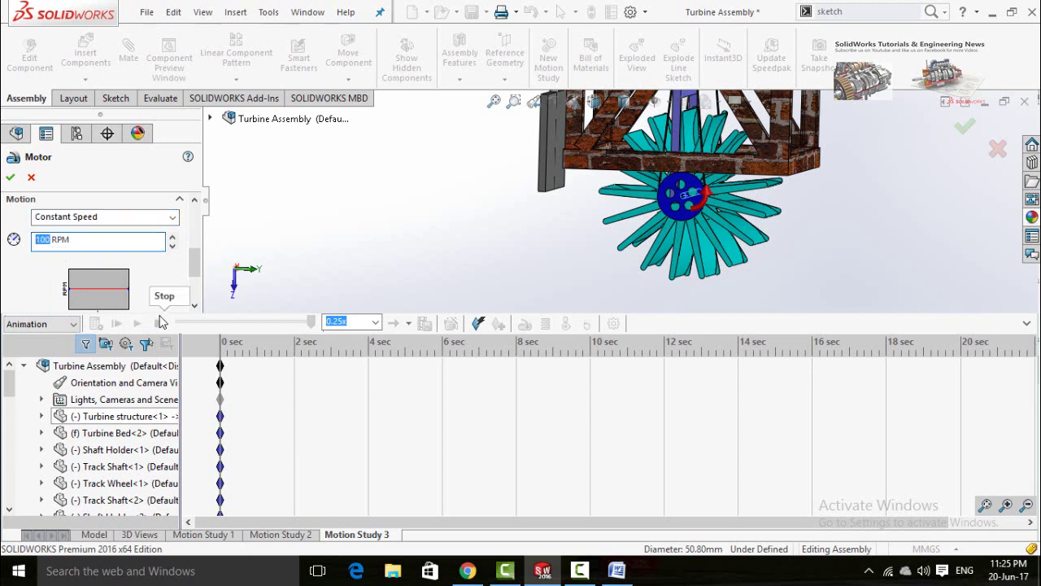
pyautogui.write('10')
pyautogui.scroll(-1, 193, 270)
pyautogui.scroll(-2, 193, 270)
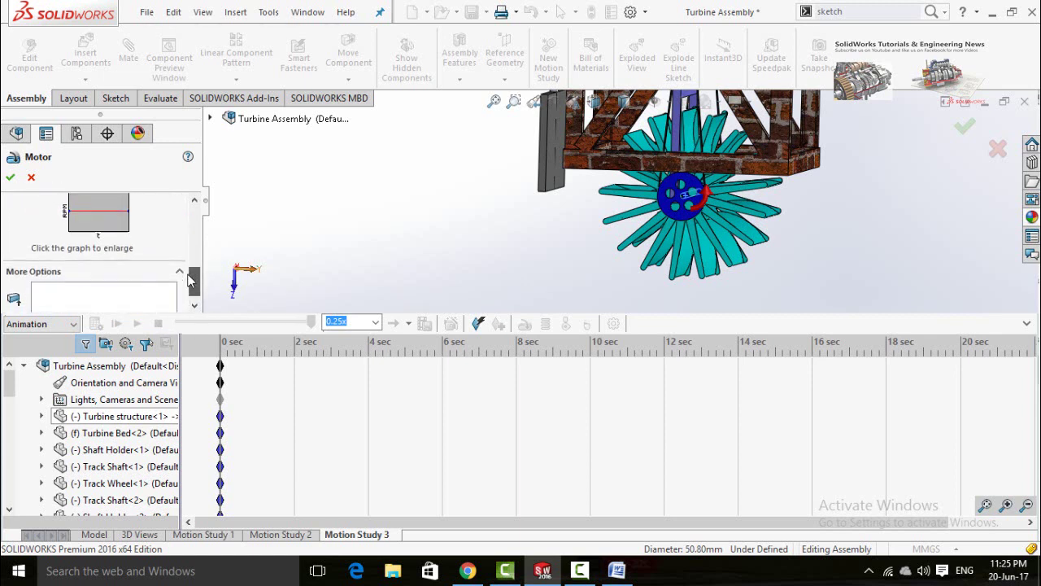
pyautogui.scroll(3, 188, 277)
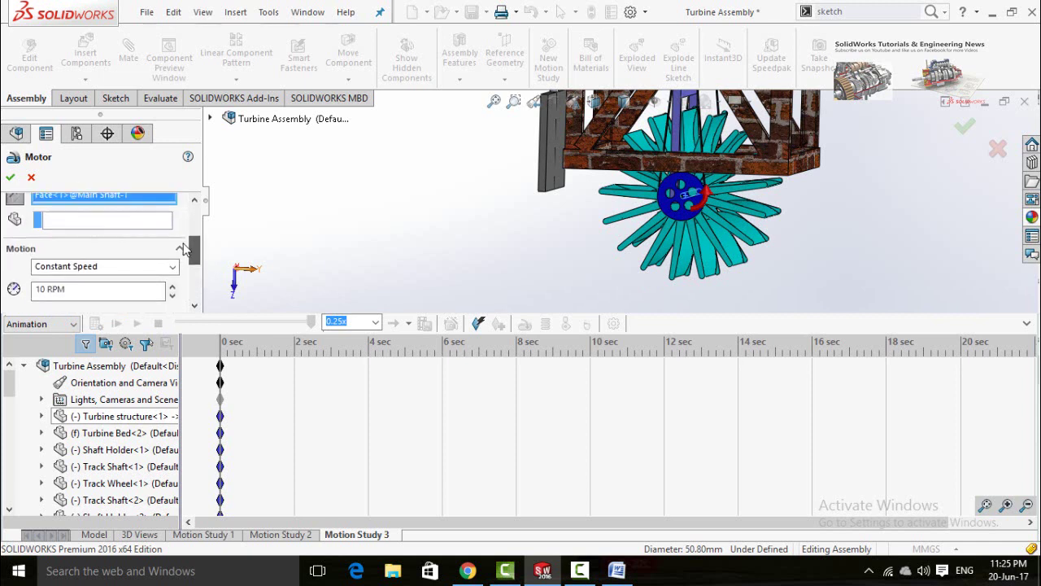
pyautogui.click(12, 178)
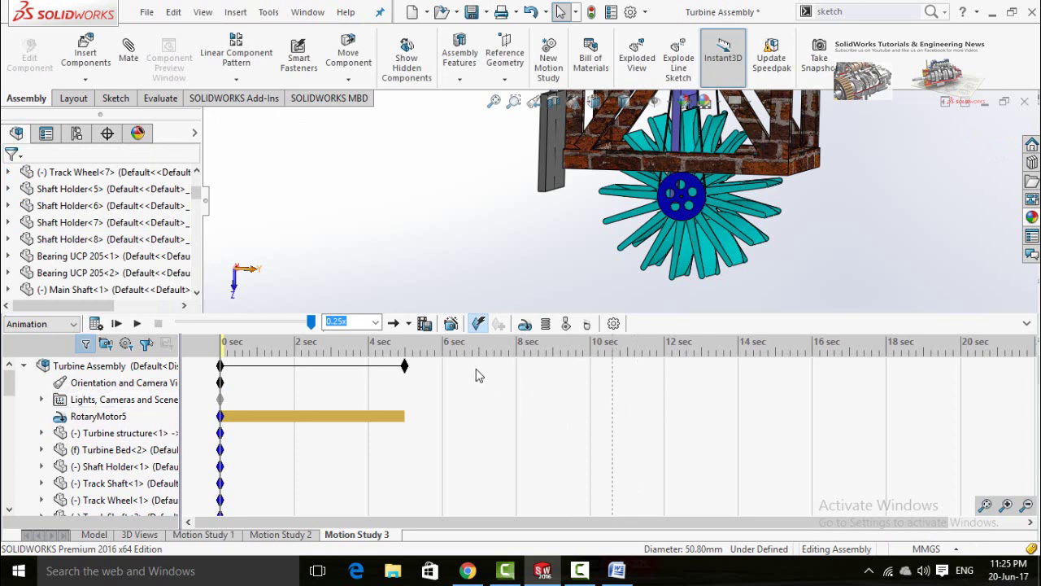
# Calculate Motion Study 3 with the new rotary motor and select the motor's bar in the timeline.
pyautogui.click(95, 324)
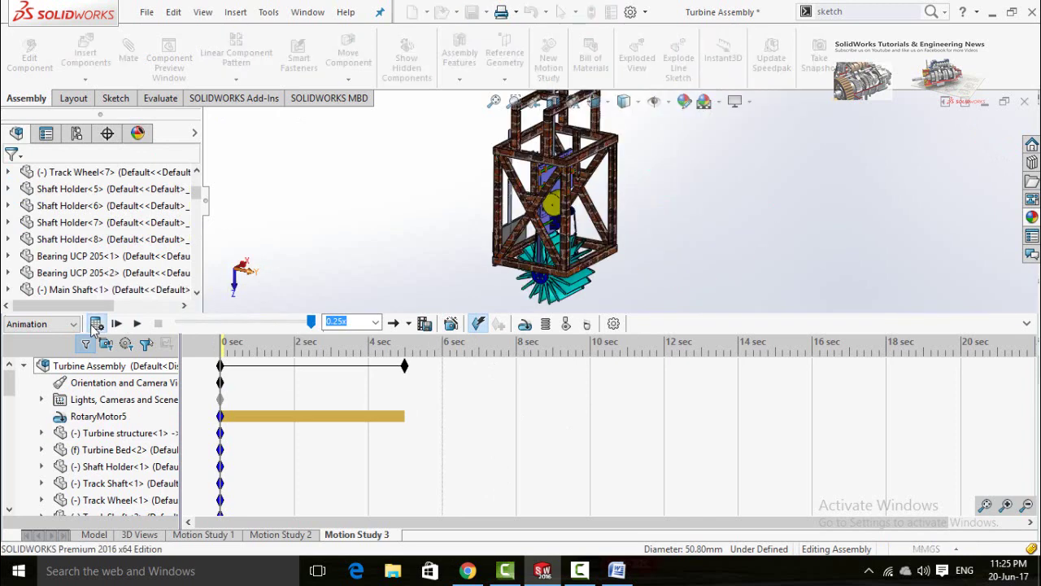
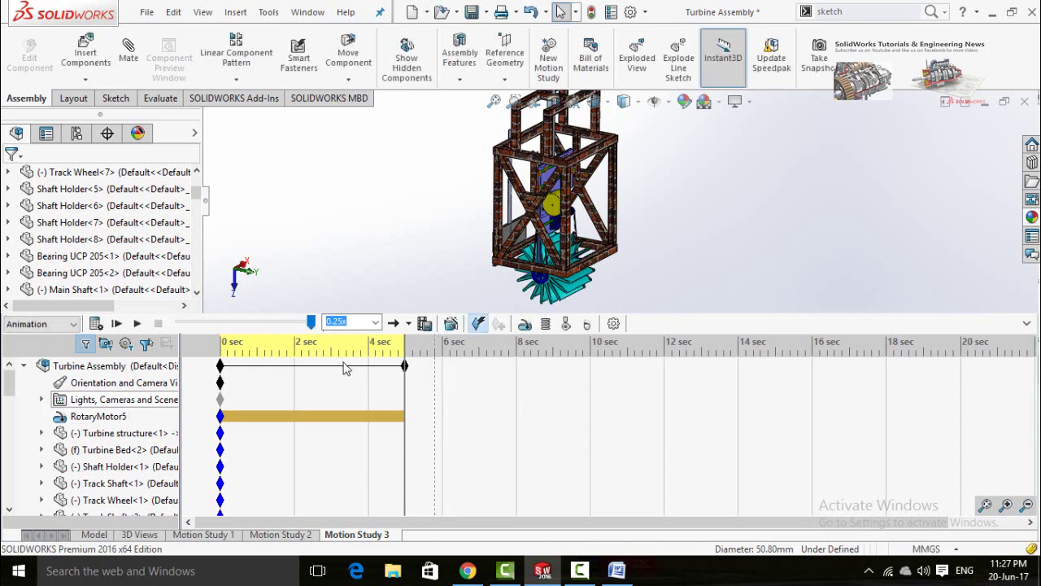
pyautogui.click(279, 415)
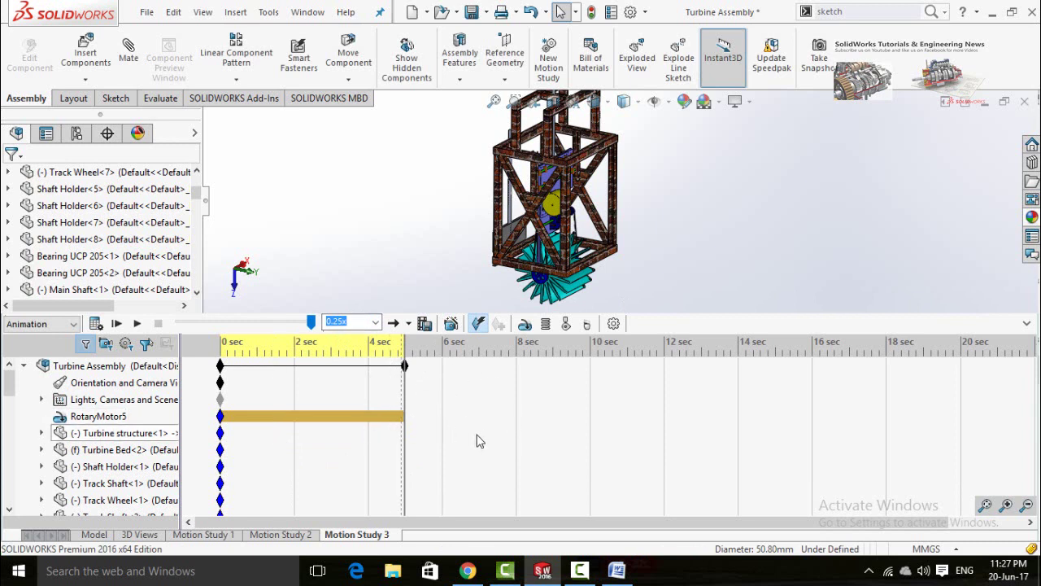
pyautogui.click(424, 324)
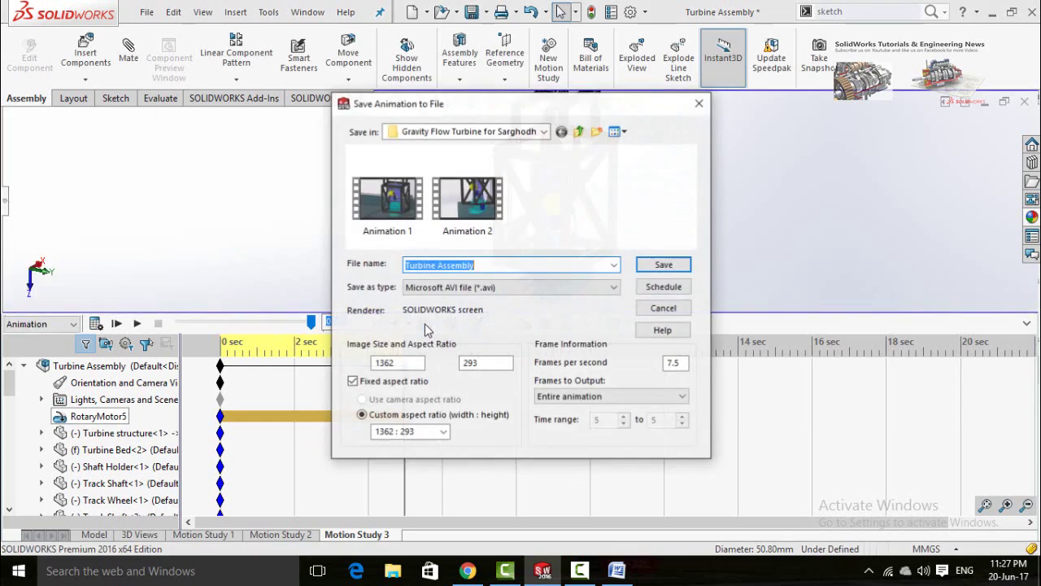
pyautogui.click(445, 434)
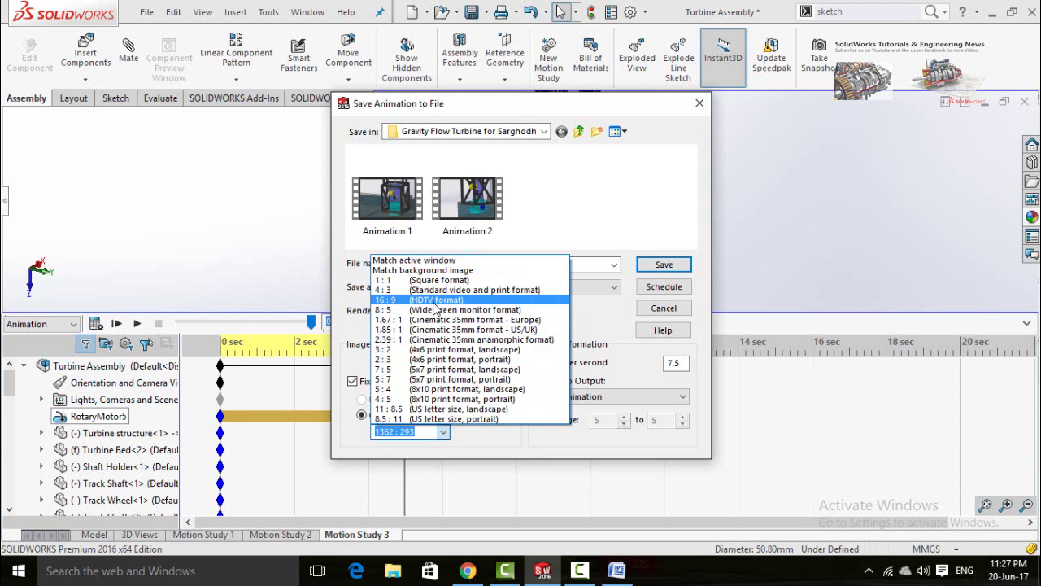
pyautogui.click(435, 301)
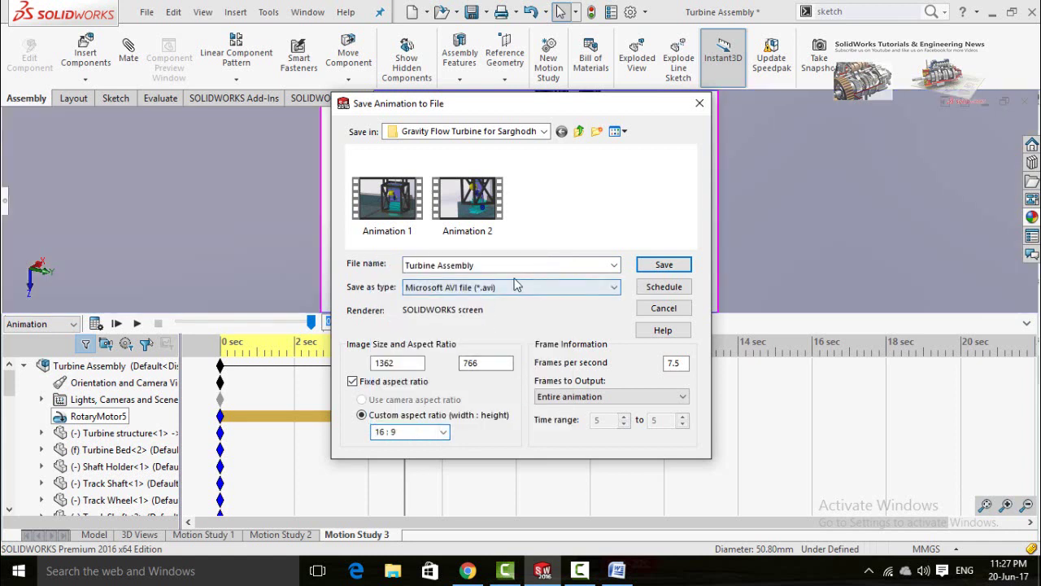
pyautogui.click(488, 265)
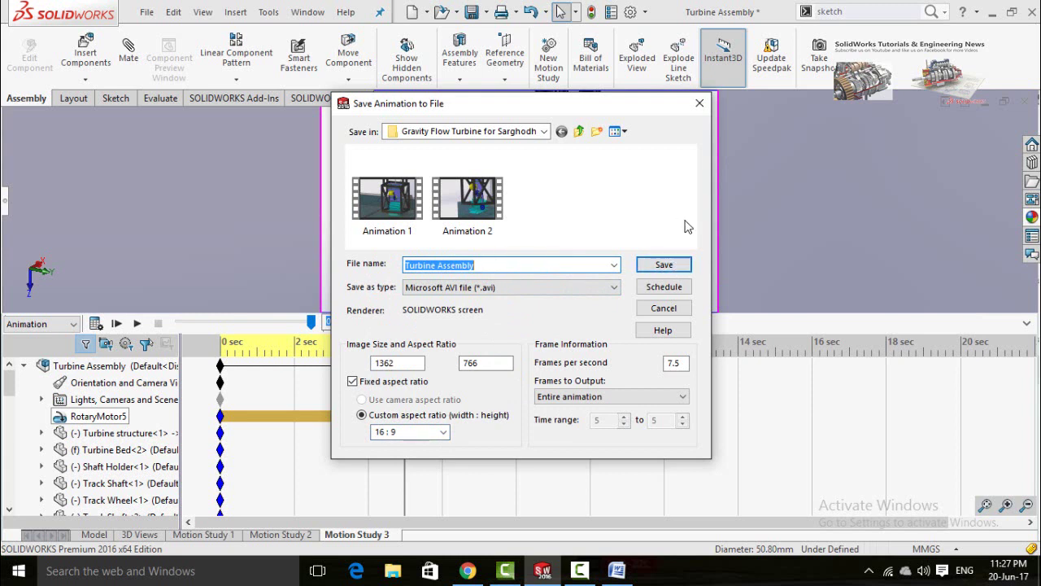
pyautogui.click(699, 104)
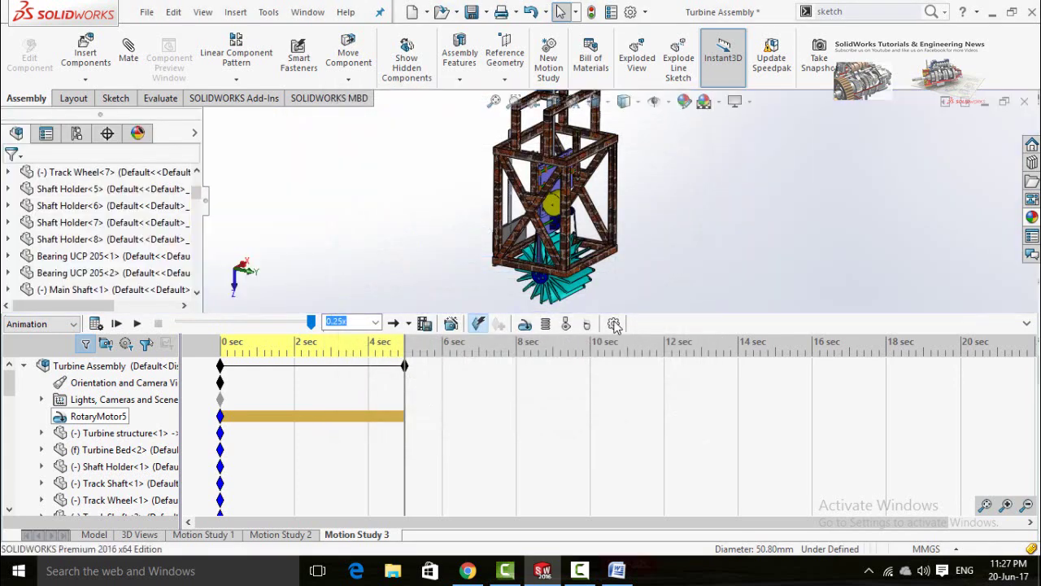
# Collapse the motion study timeline and return to the turbine assembly's model view.
pyautogui.click(1030, 327)
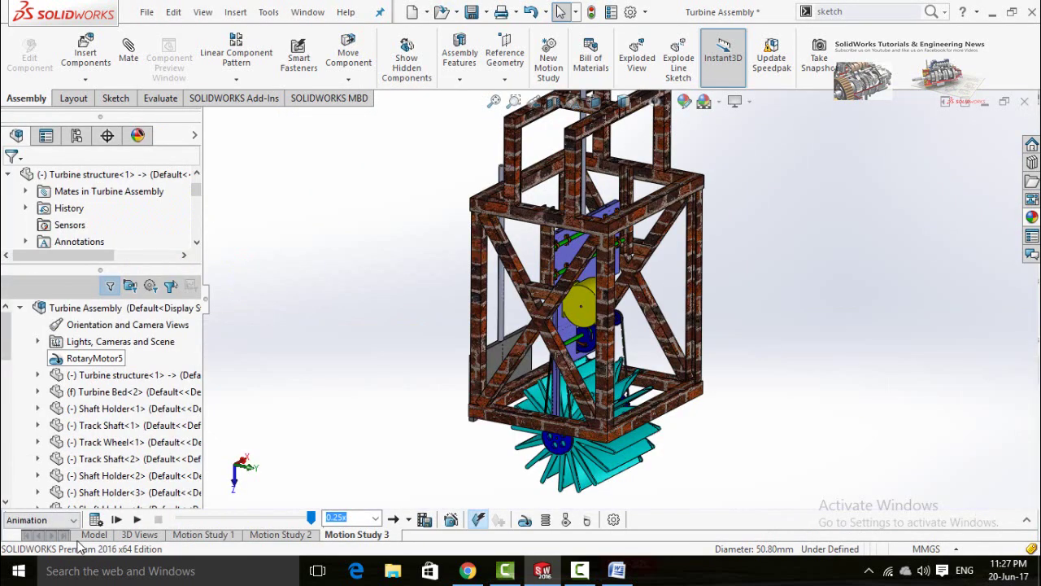
pyautogui.click(84, 536)
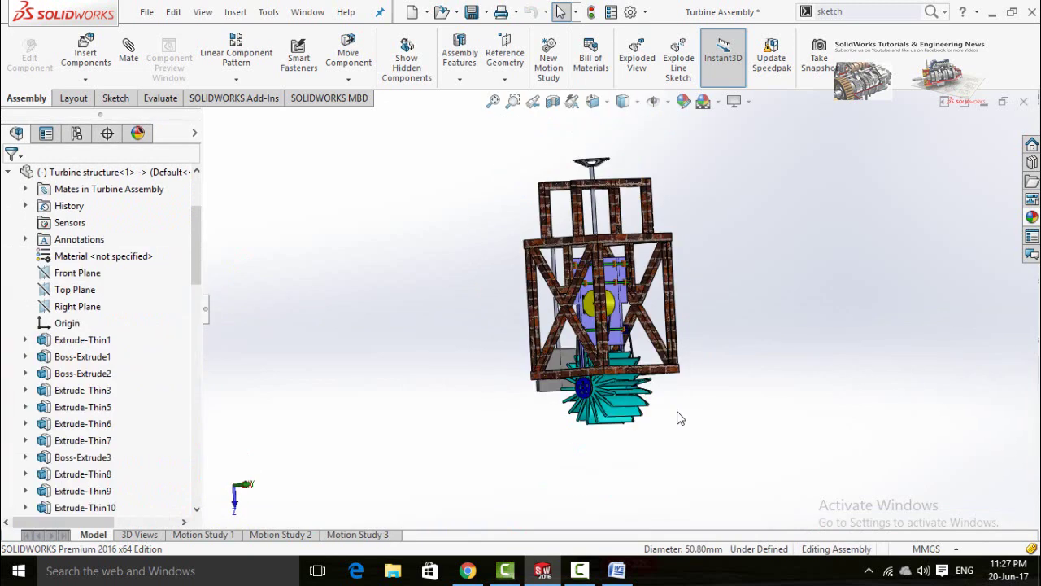